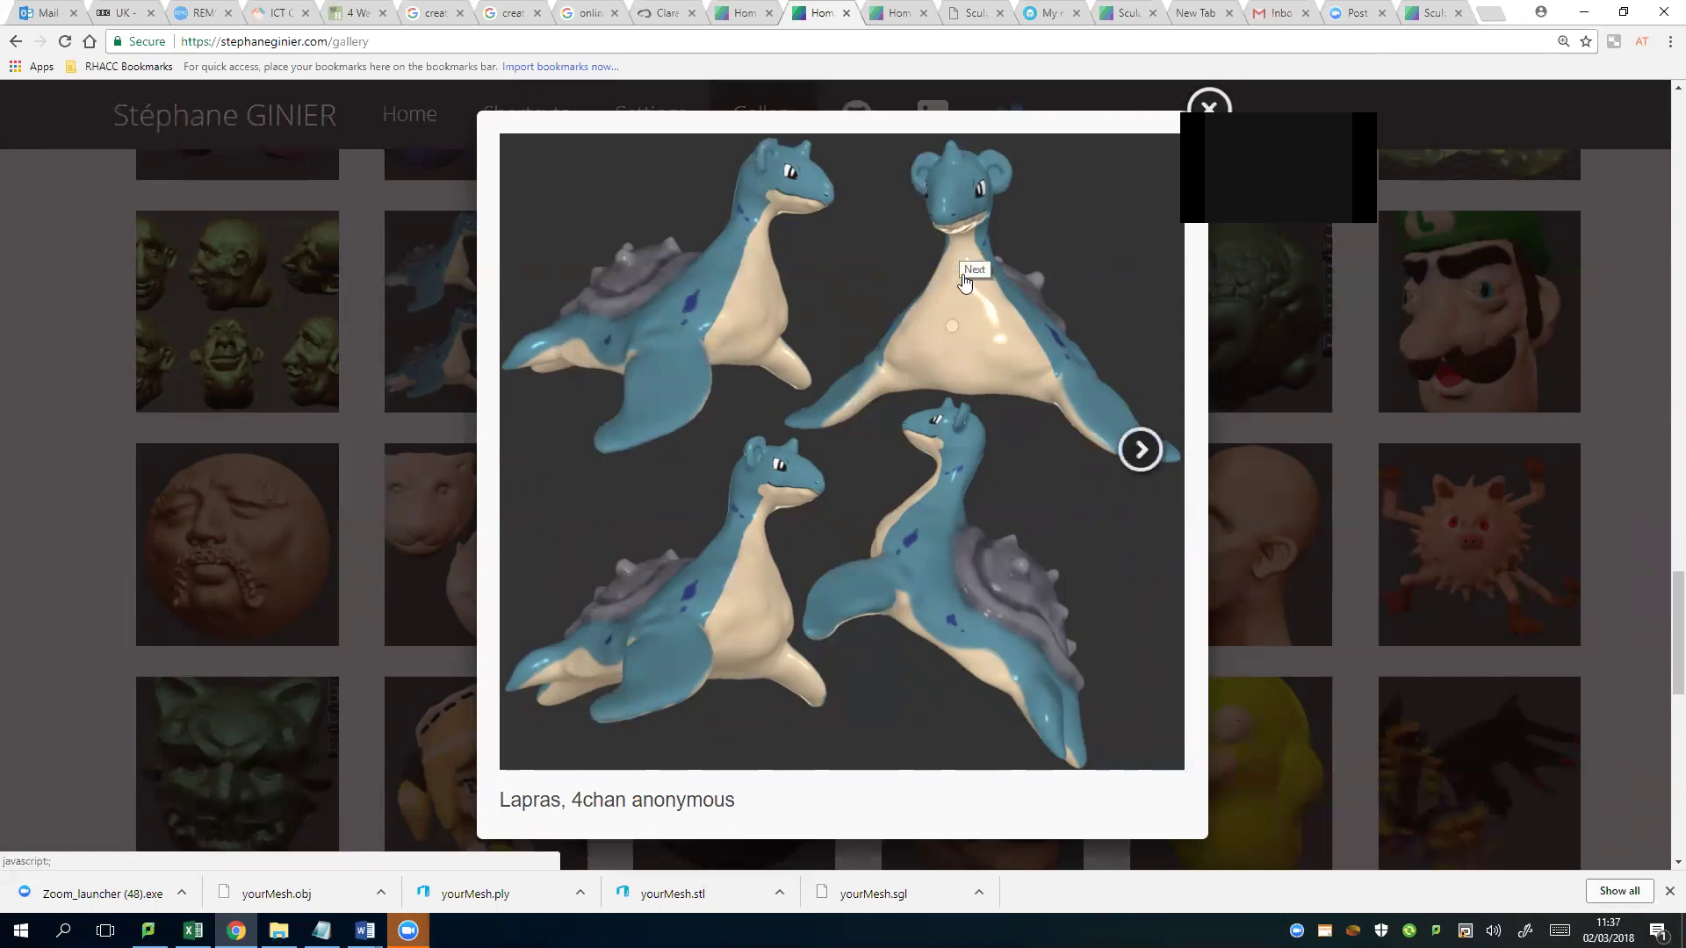
Advance to the next gallery image, then close the enlarged Lapras image.
{"action": "left_click", "coordinate": [988, 314]}
{"action": "left_click", "coordinate": [1219, 105]}
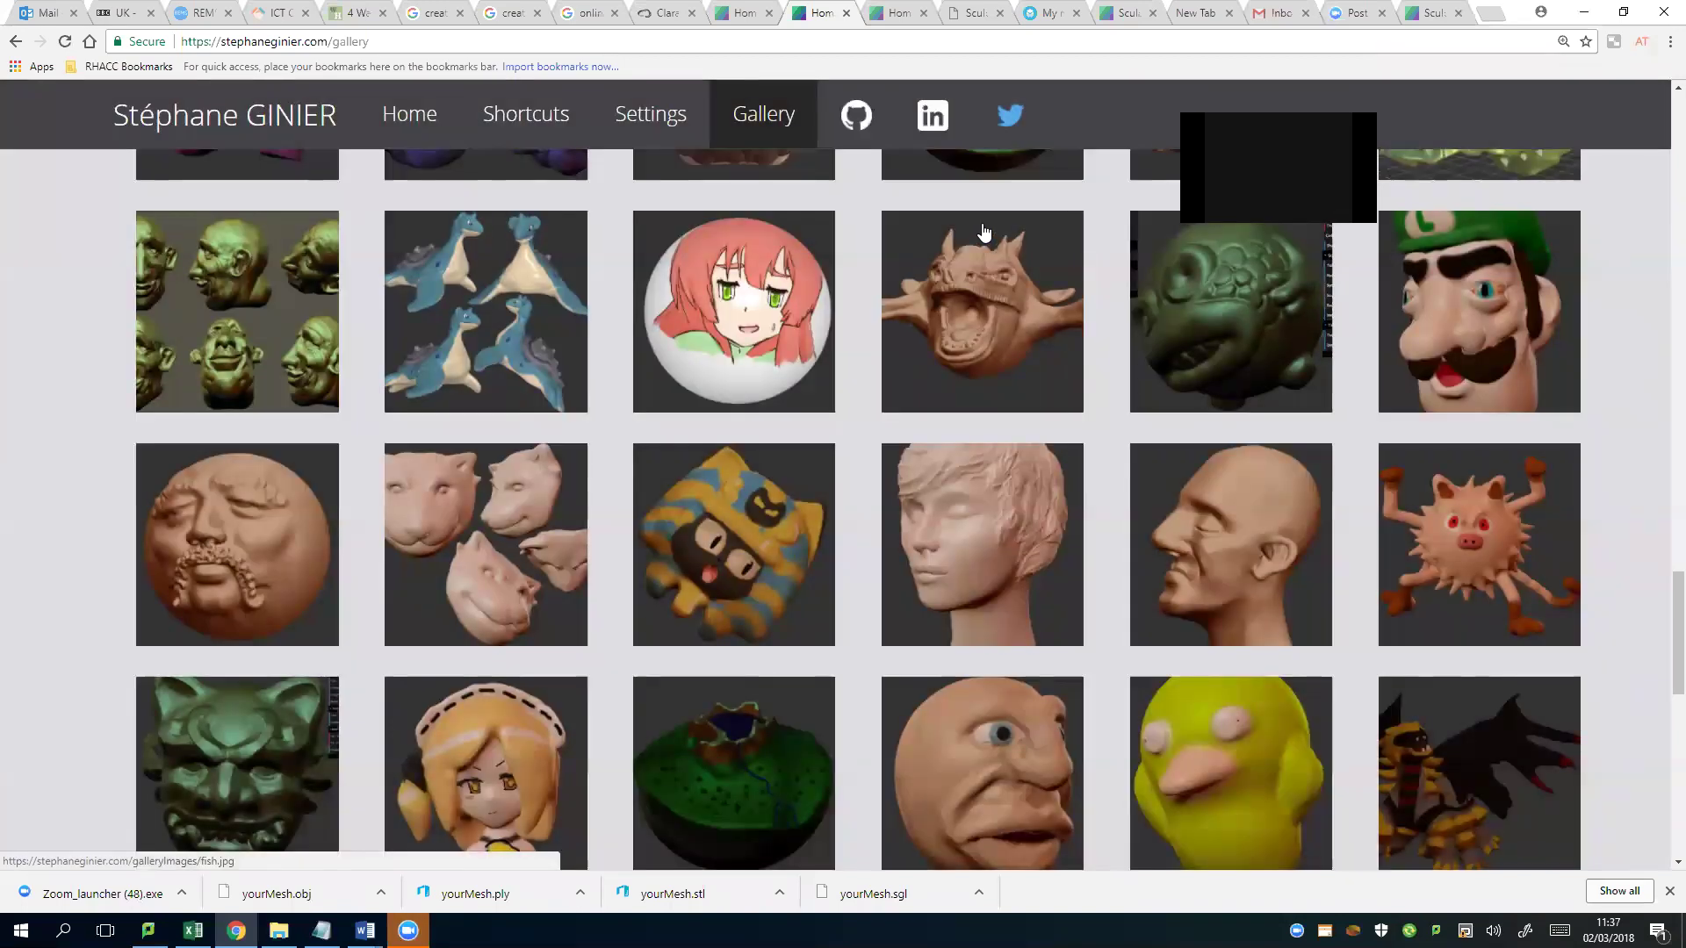
Reload the SculptGL app so it starts fresh with the default sphere.
{"action": "left_click", "coordinate": [900, 12]}
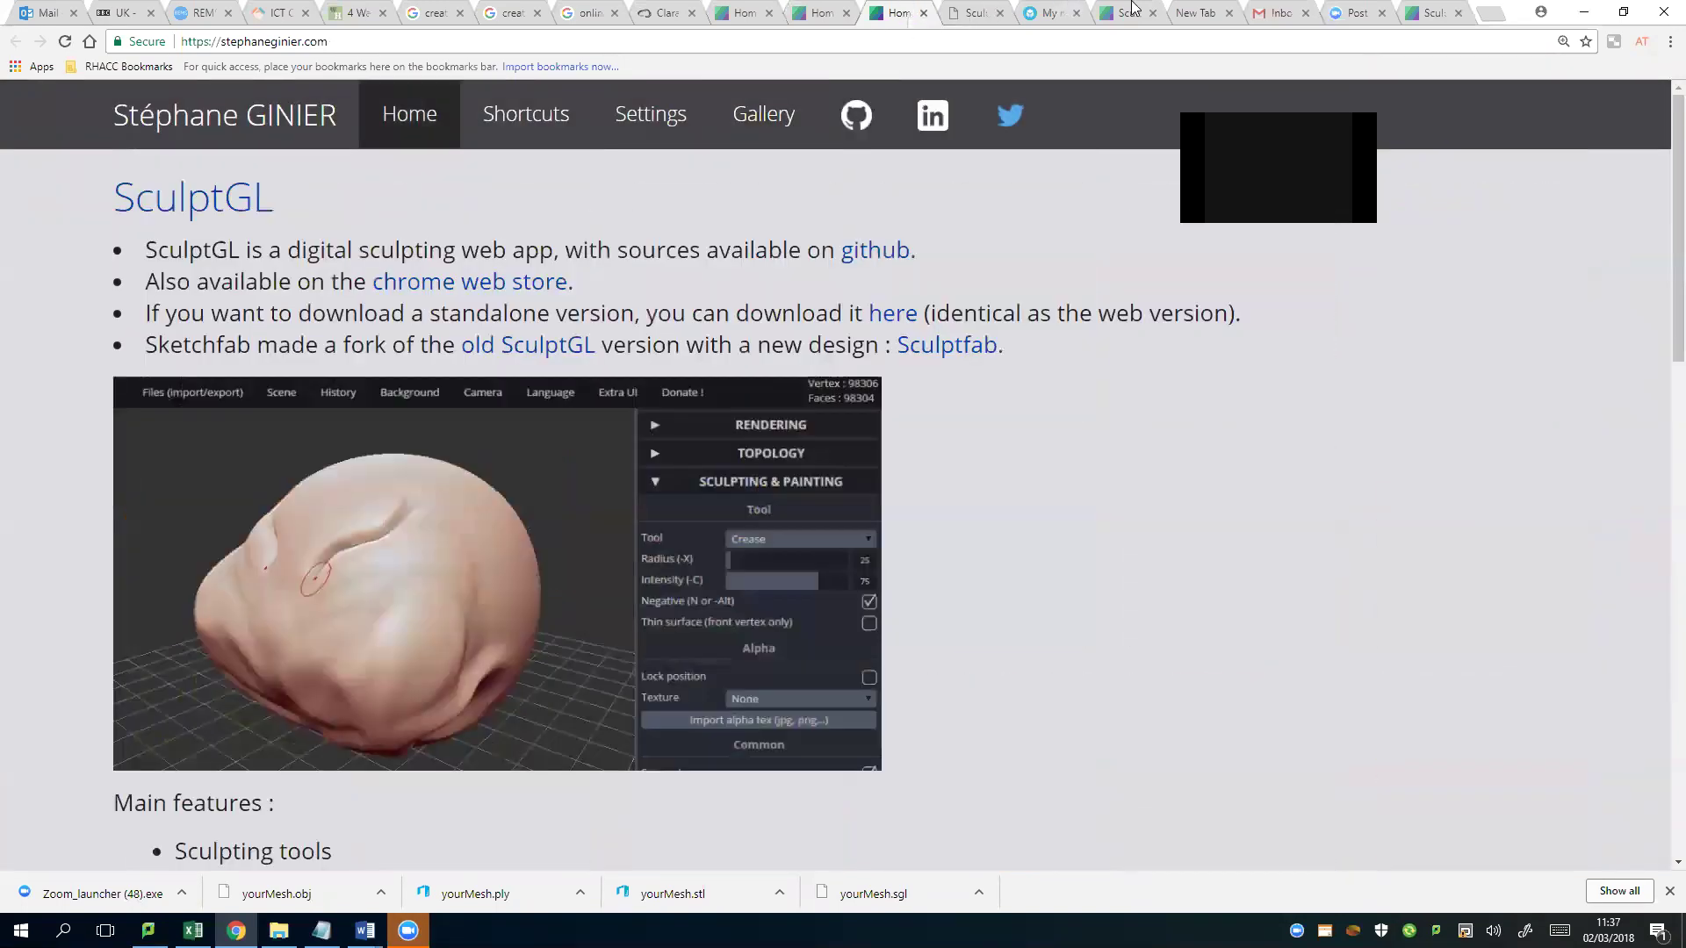
{"action": "left_click", "coordinate": [1133, 9]}
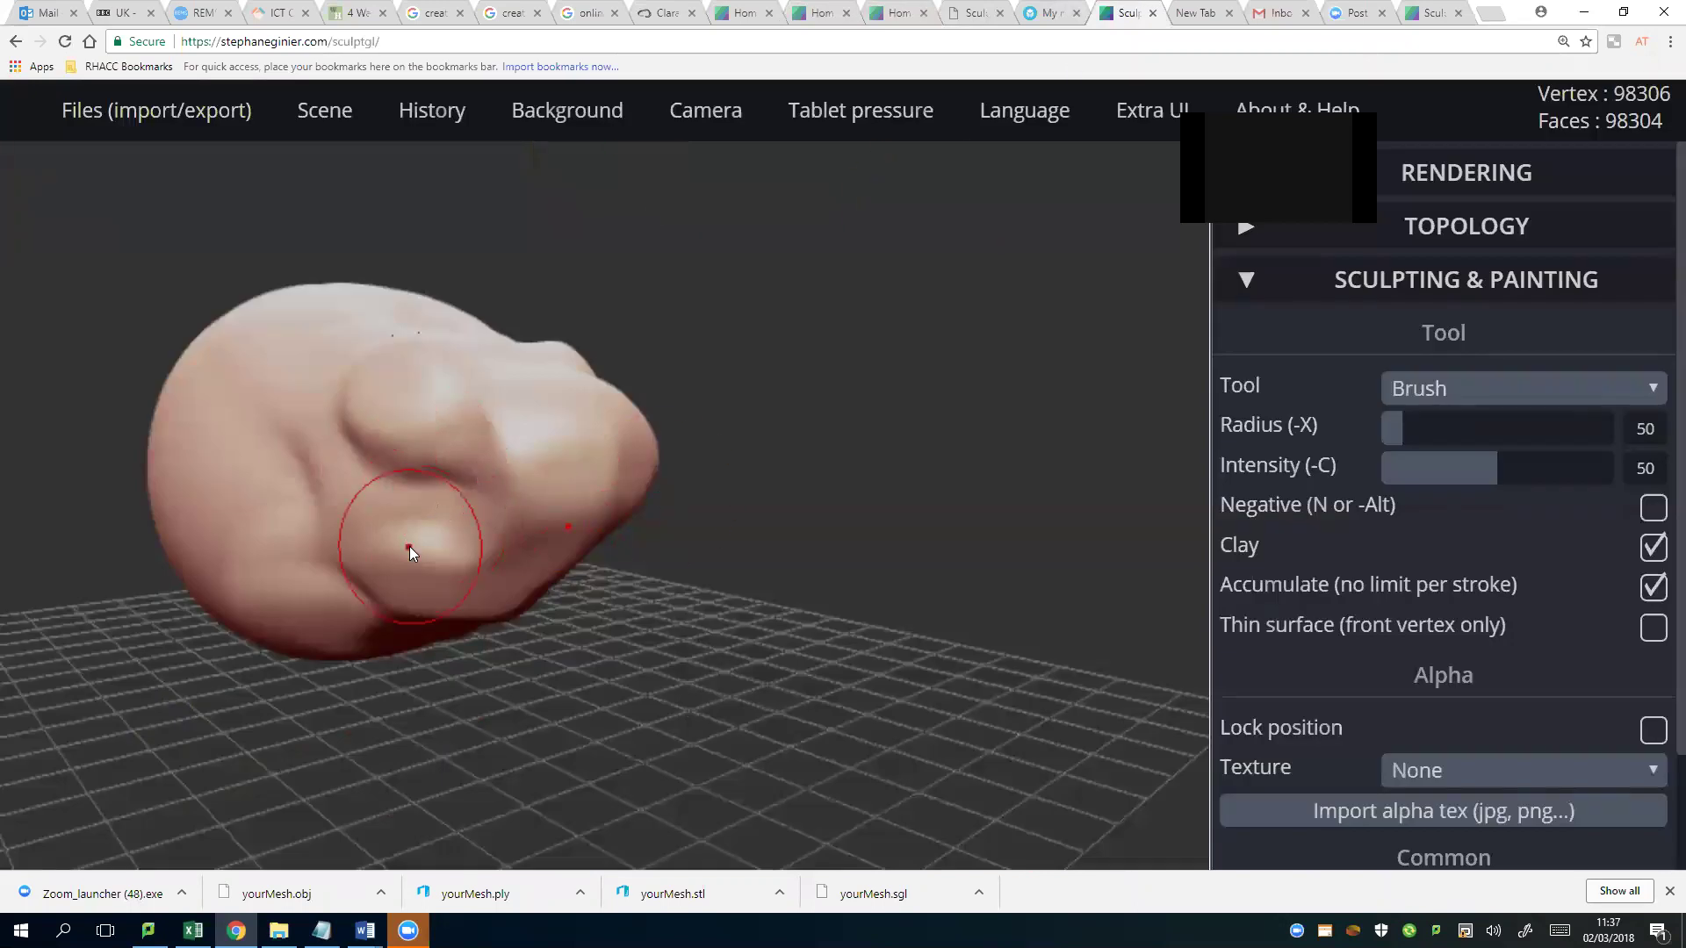
{"action": "left_click", "coordinate": [65, 42]}
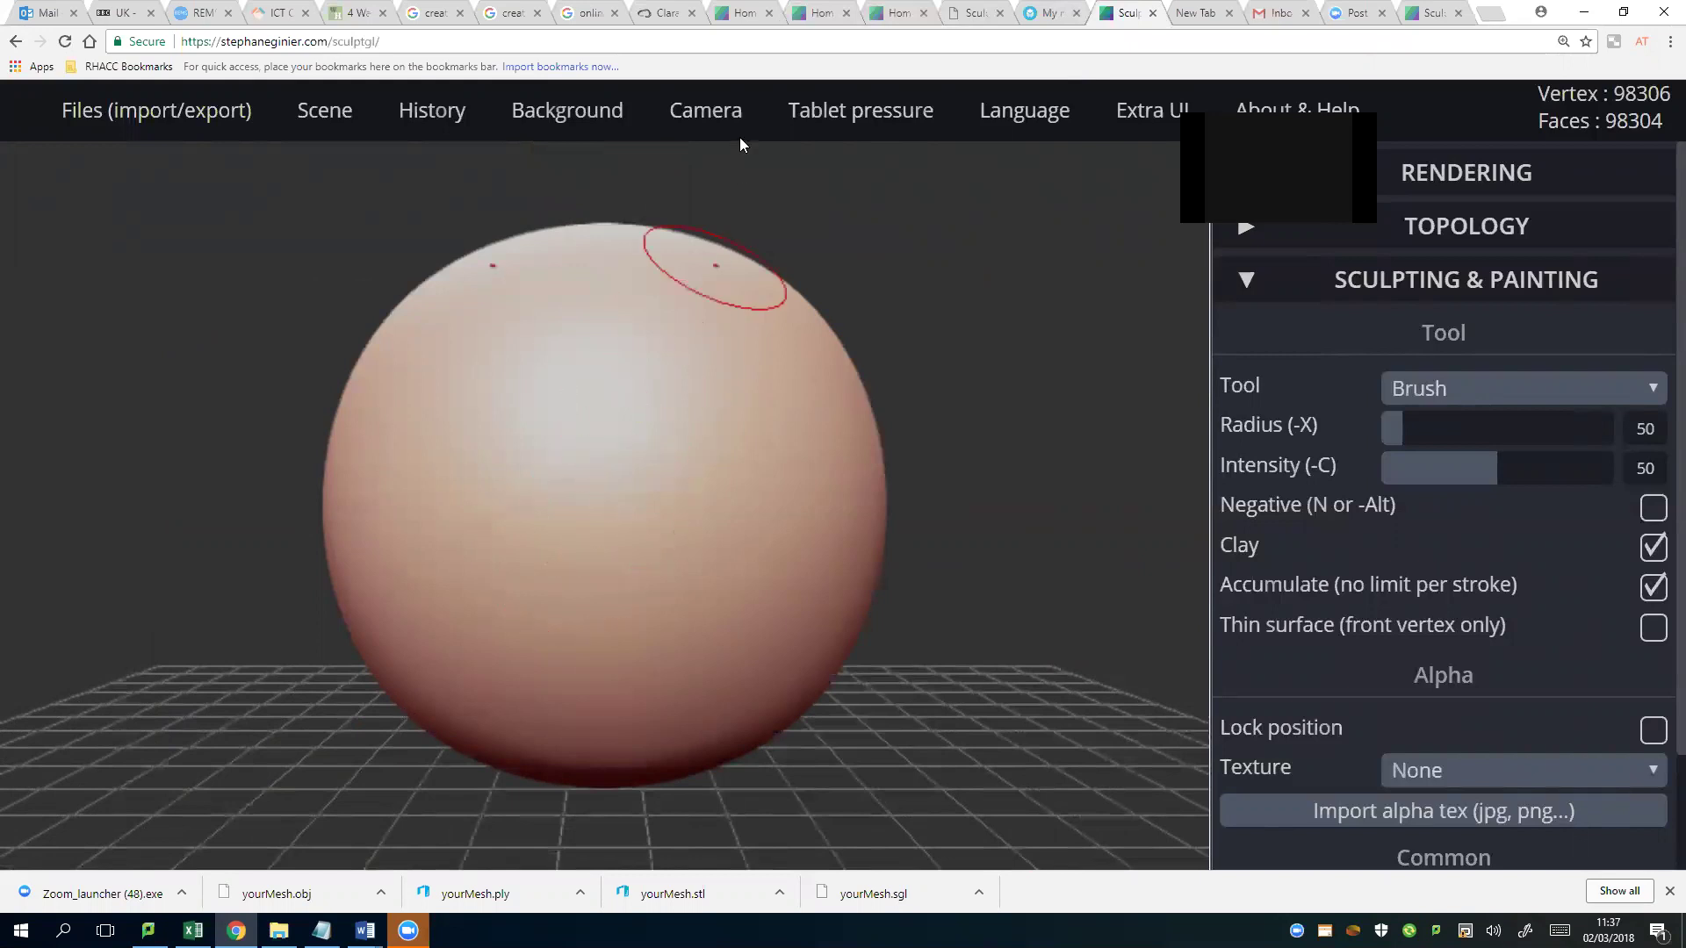
Orbit, zoom and reset the camera around the default sphere, with one test stroke.
{"action": "mouse_move", "coordinate": [702, 114]}
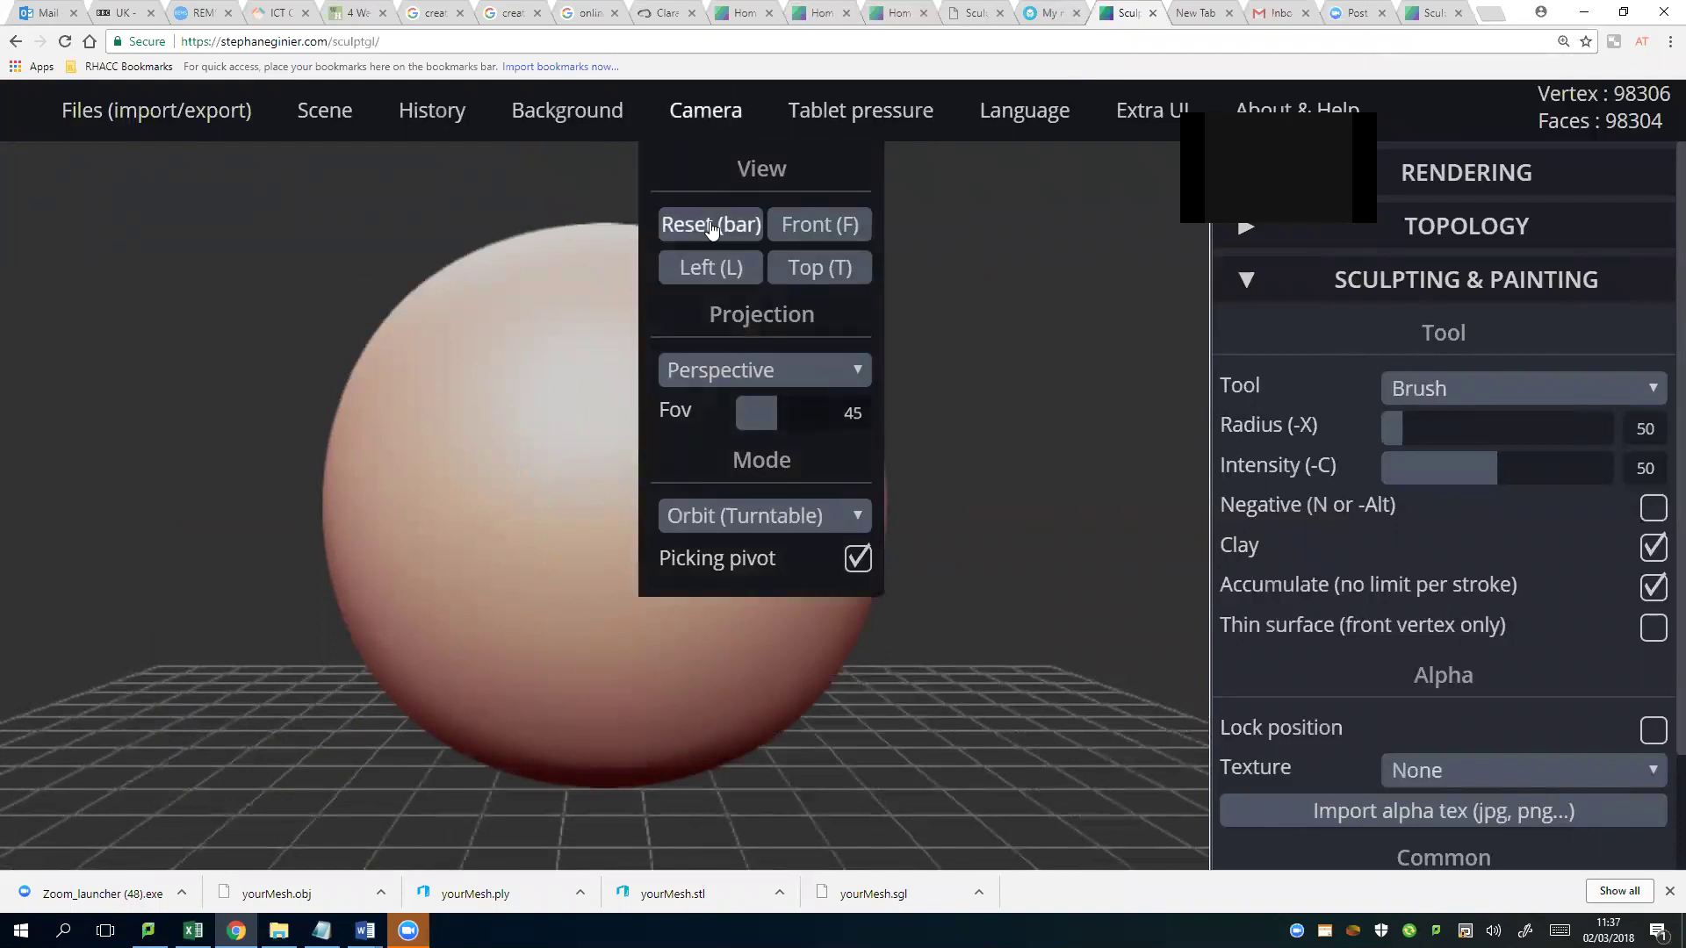
{"action": "right_click_drag", "start_coordinate": [615, 418], "coordinate": [846, 484]}
{"action": "key", "text": "space"}
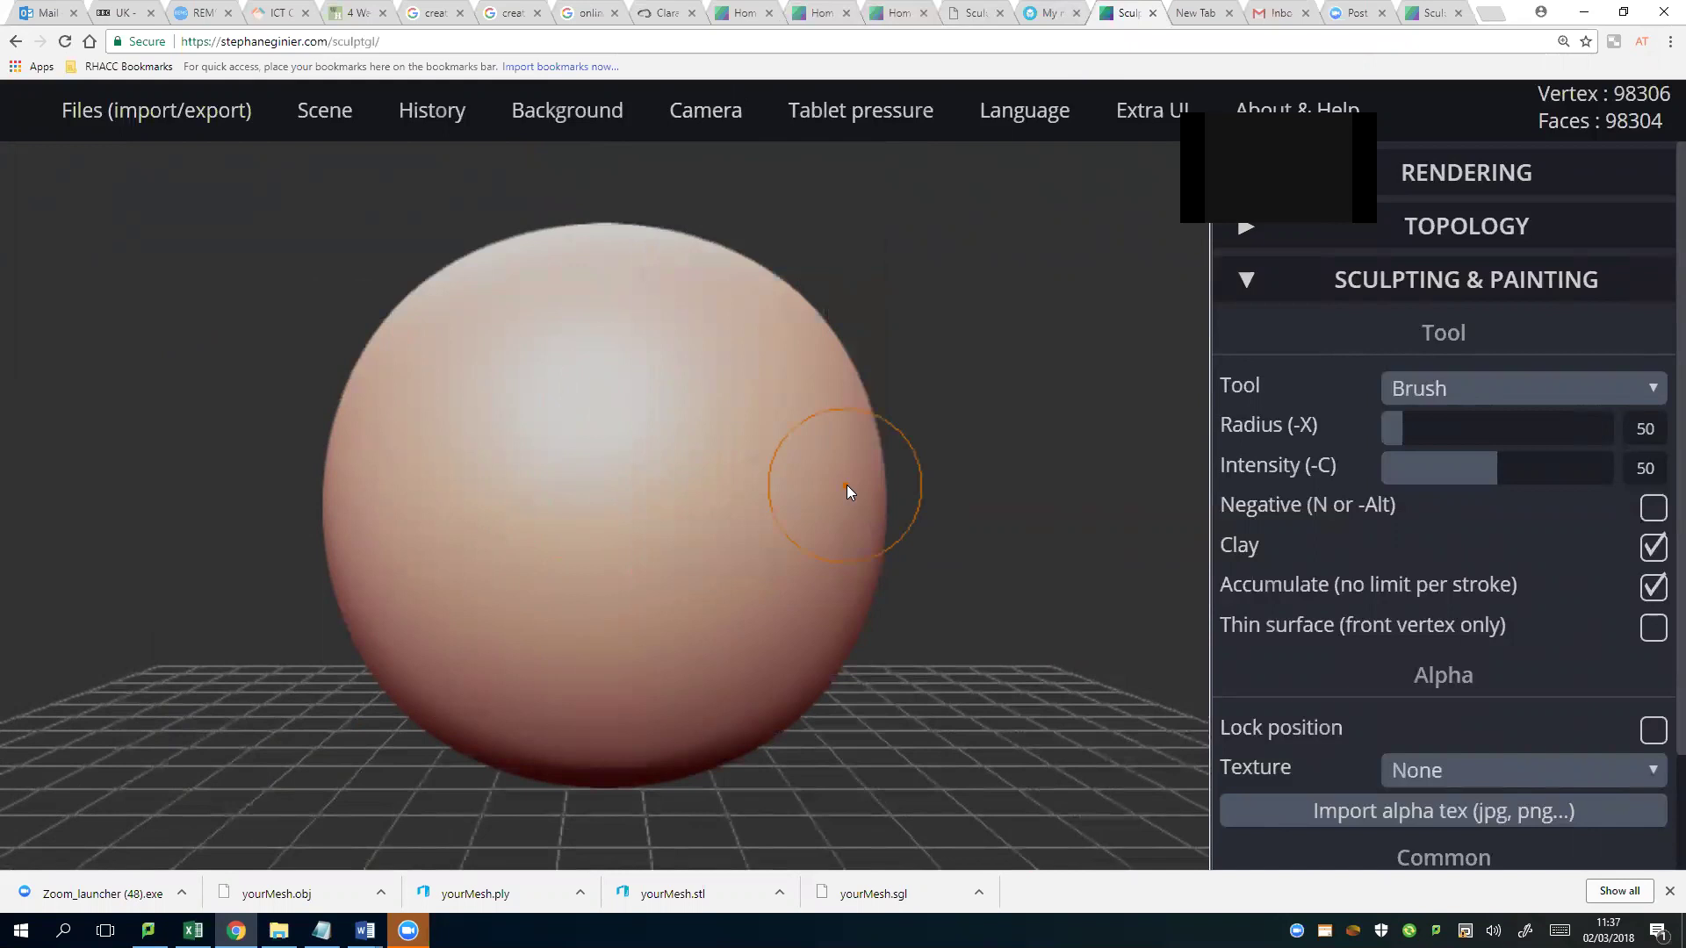
{"action": "mouse_move", "coordinate": [846, 485]}
{"action": "left_mouse_down"}
{"action": "mouse_move", "coordinate": [833, 456]}
{"action": "mouse_move", "coordinate": [727, 443]}
{"action": "left_mouse_up"}
{"action": "scroll", "coordinate": [729, 469], "scroll_direction": "down", "scroll_amount": 10}
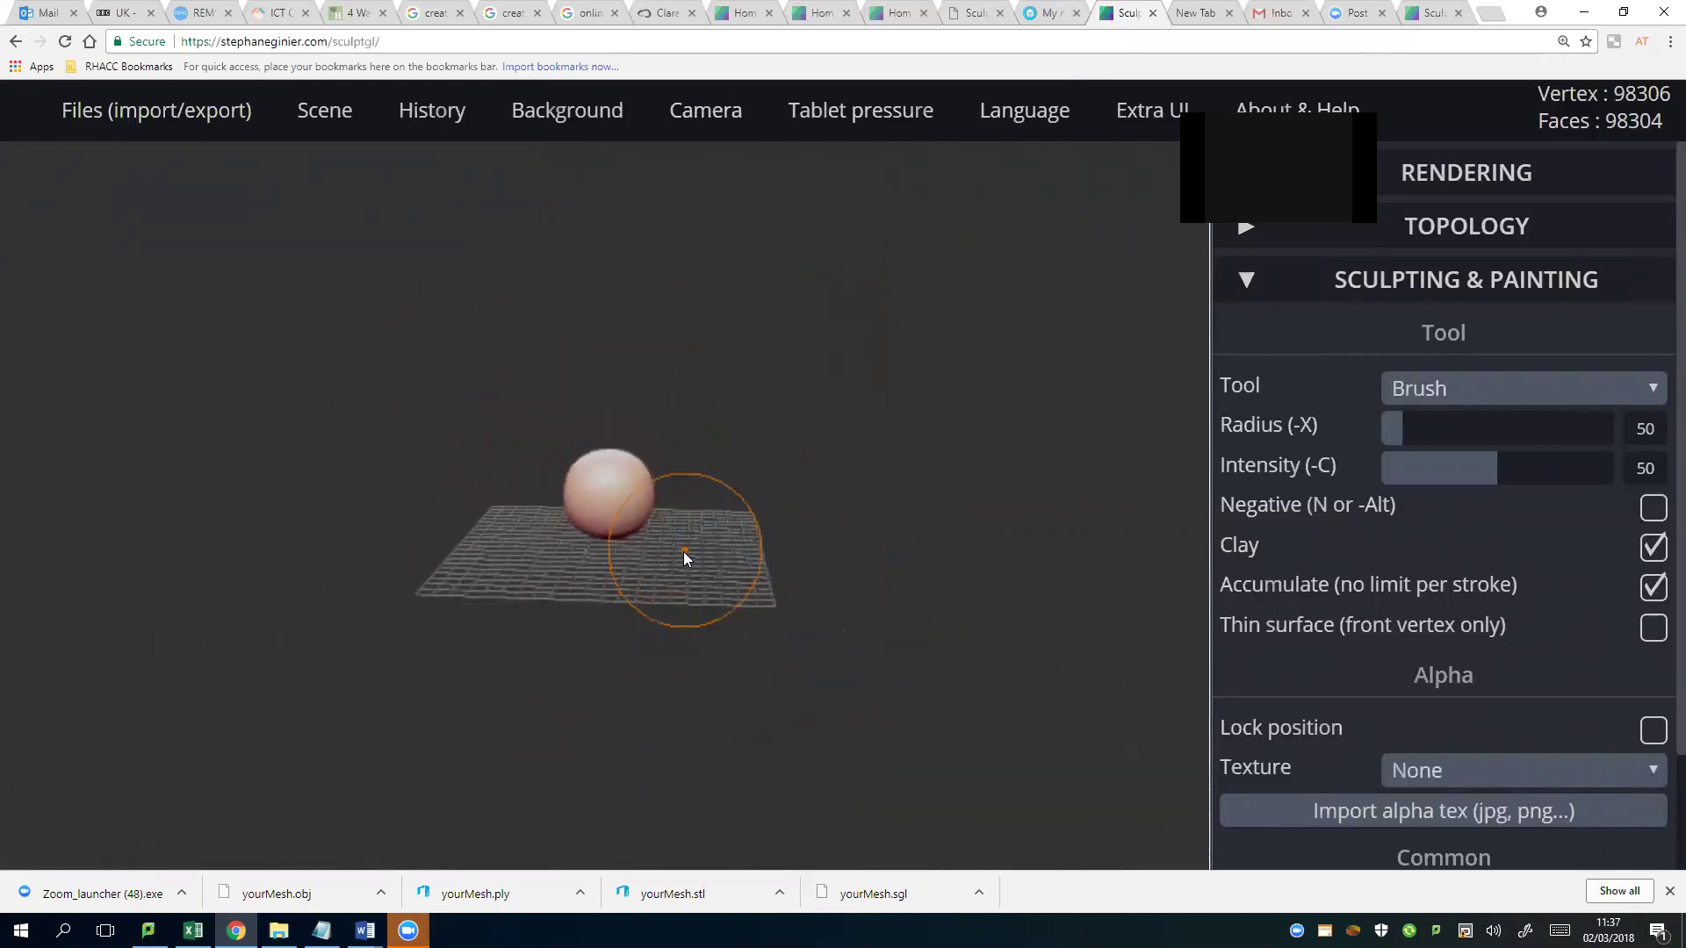
{"action": "scroll", "coordinate": [683, 551], "scroll_direction": "down", "scroll_amount": 8}
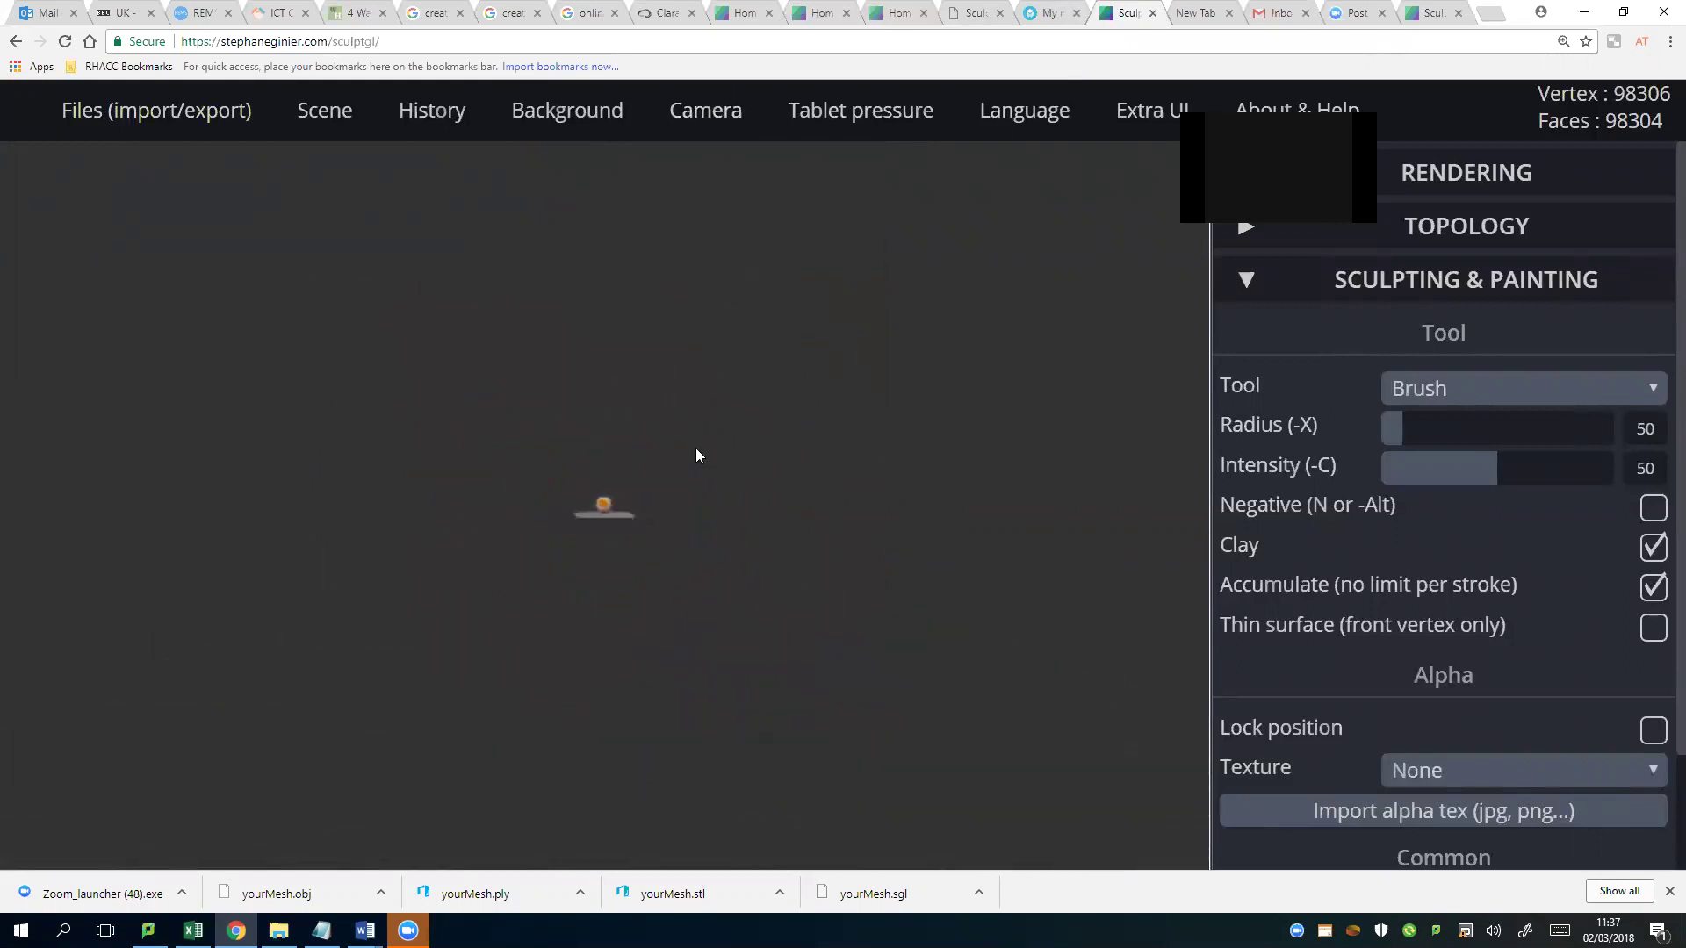
{"action": "left_click_drag", "start_coordinate": [632, 475], "coordinate": [610, 612]}
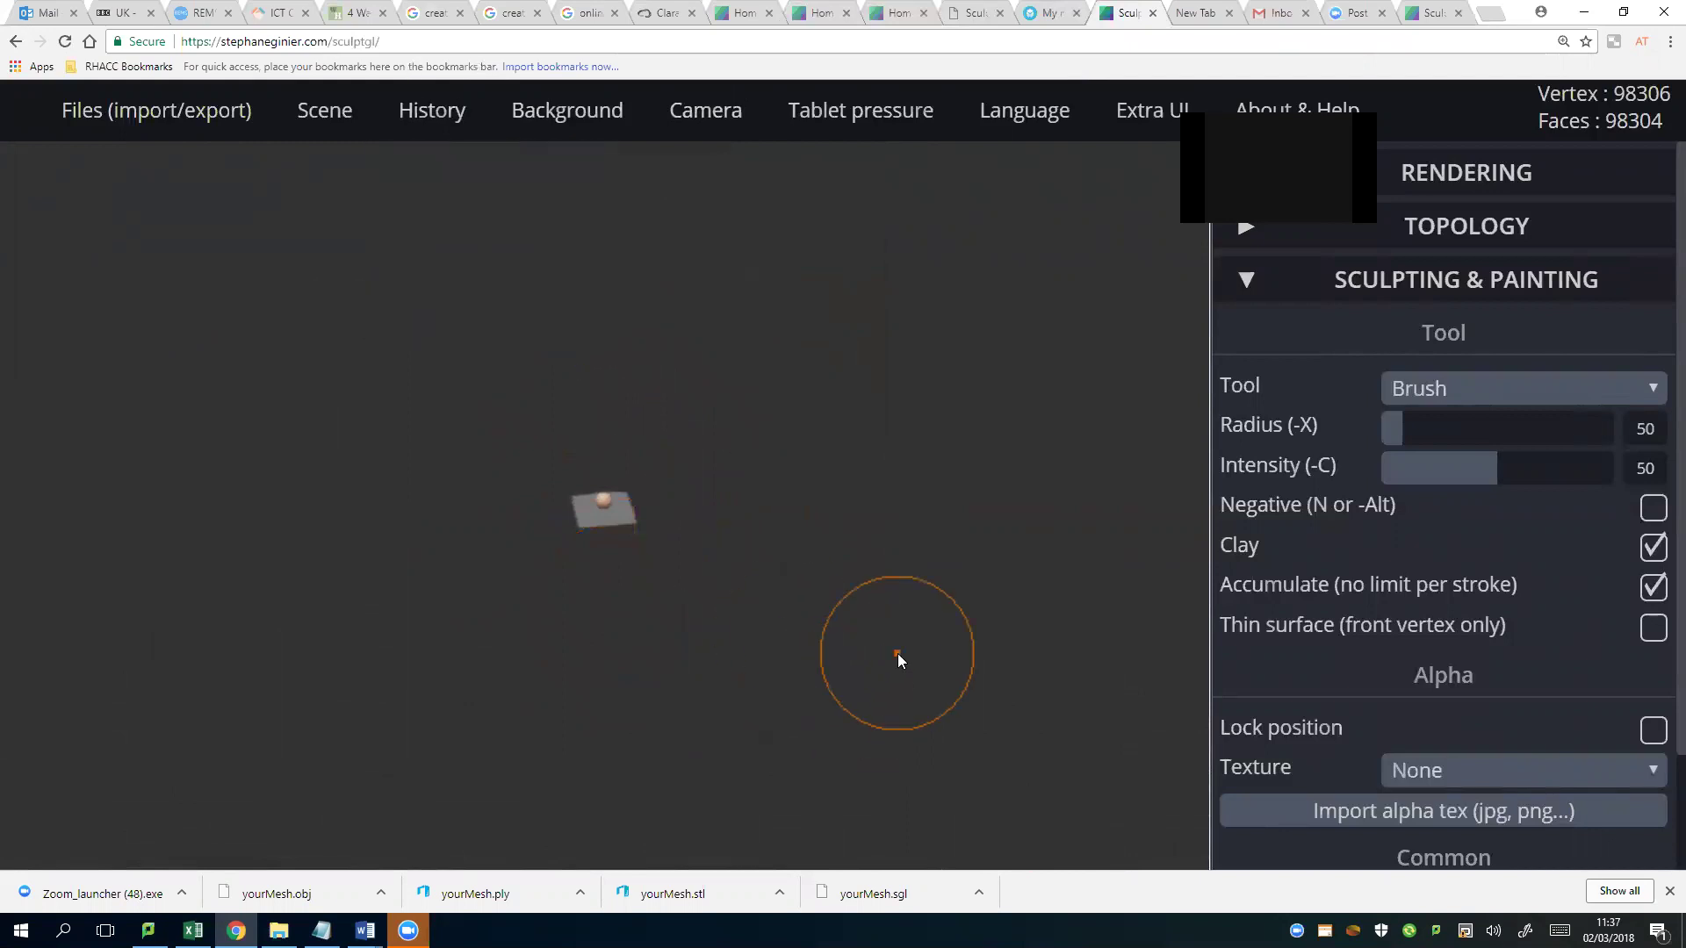
{"action": "key", "text": "space"}
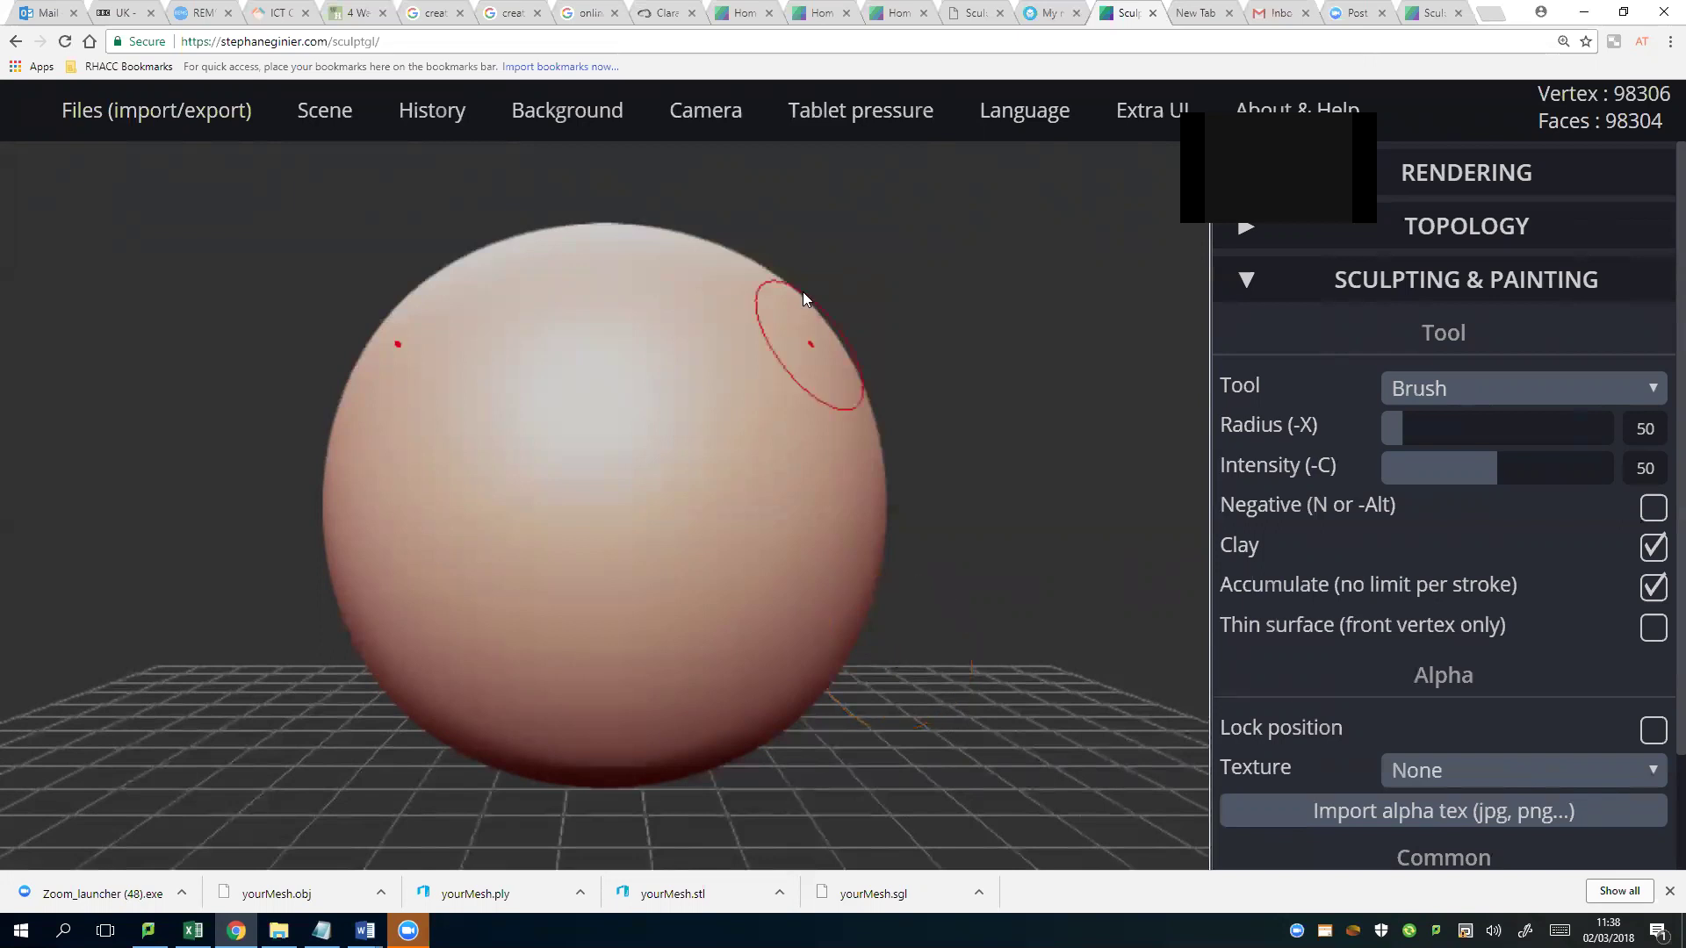
{"action": "scroll", "coordinate": [790, 334], "scroll_direction": "down", "scroll_amount": 2}
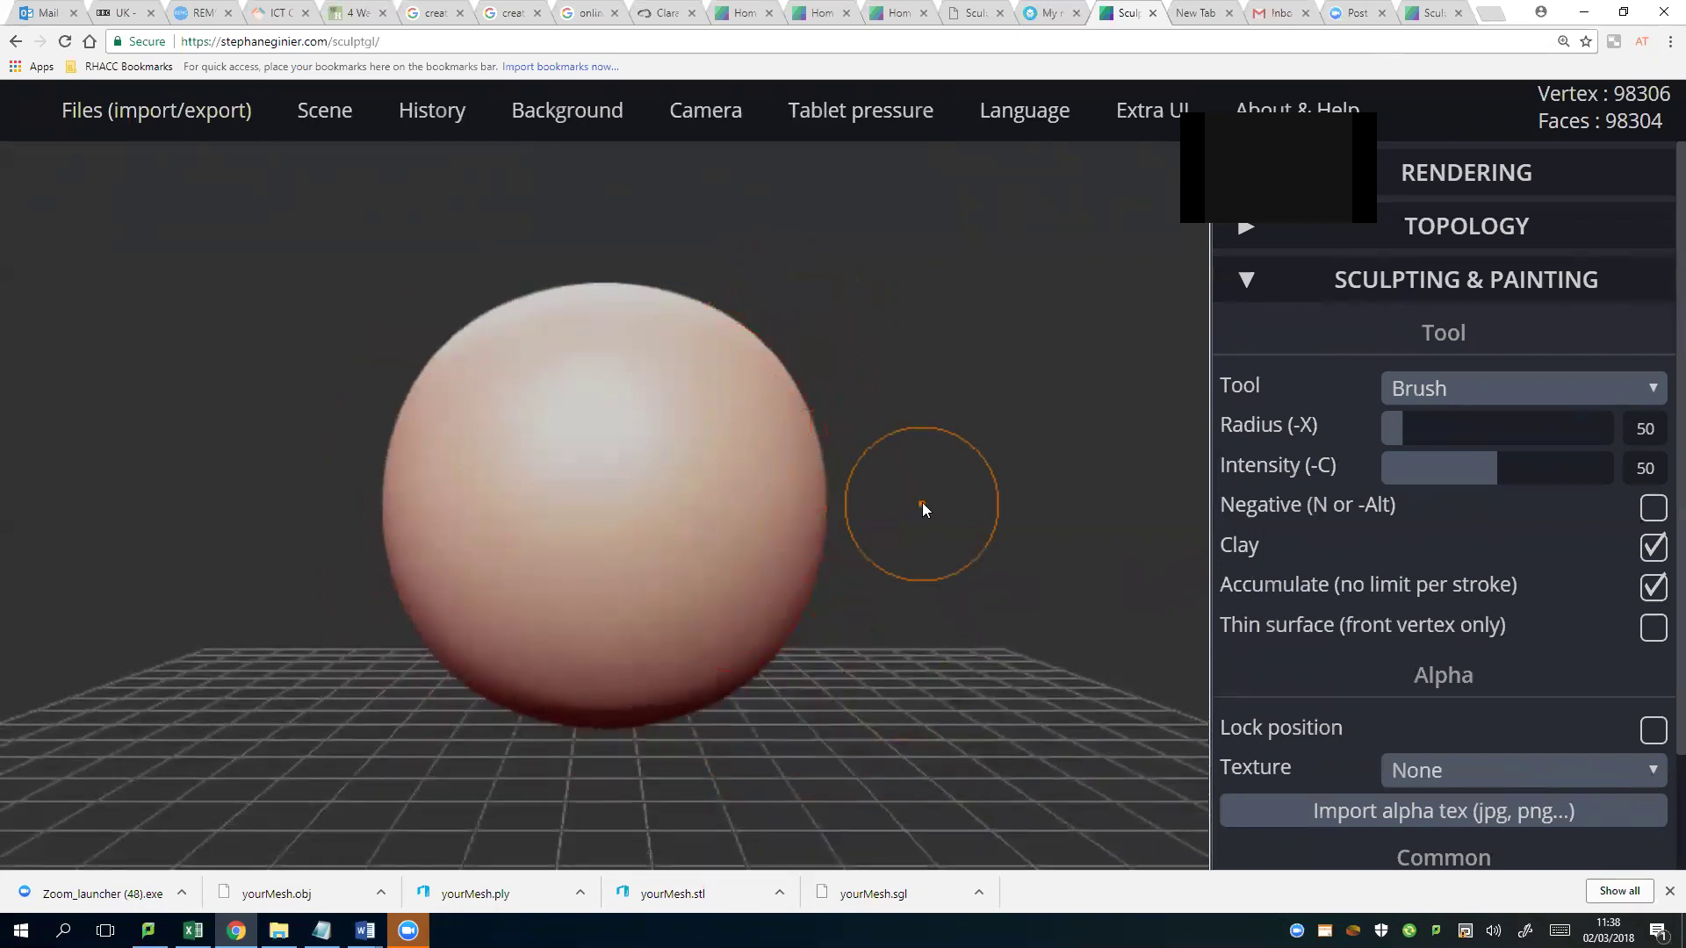
Switch the tool from Brush to Transform with the E shortcut.
{"action": "key", "text": "e"}
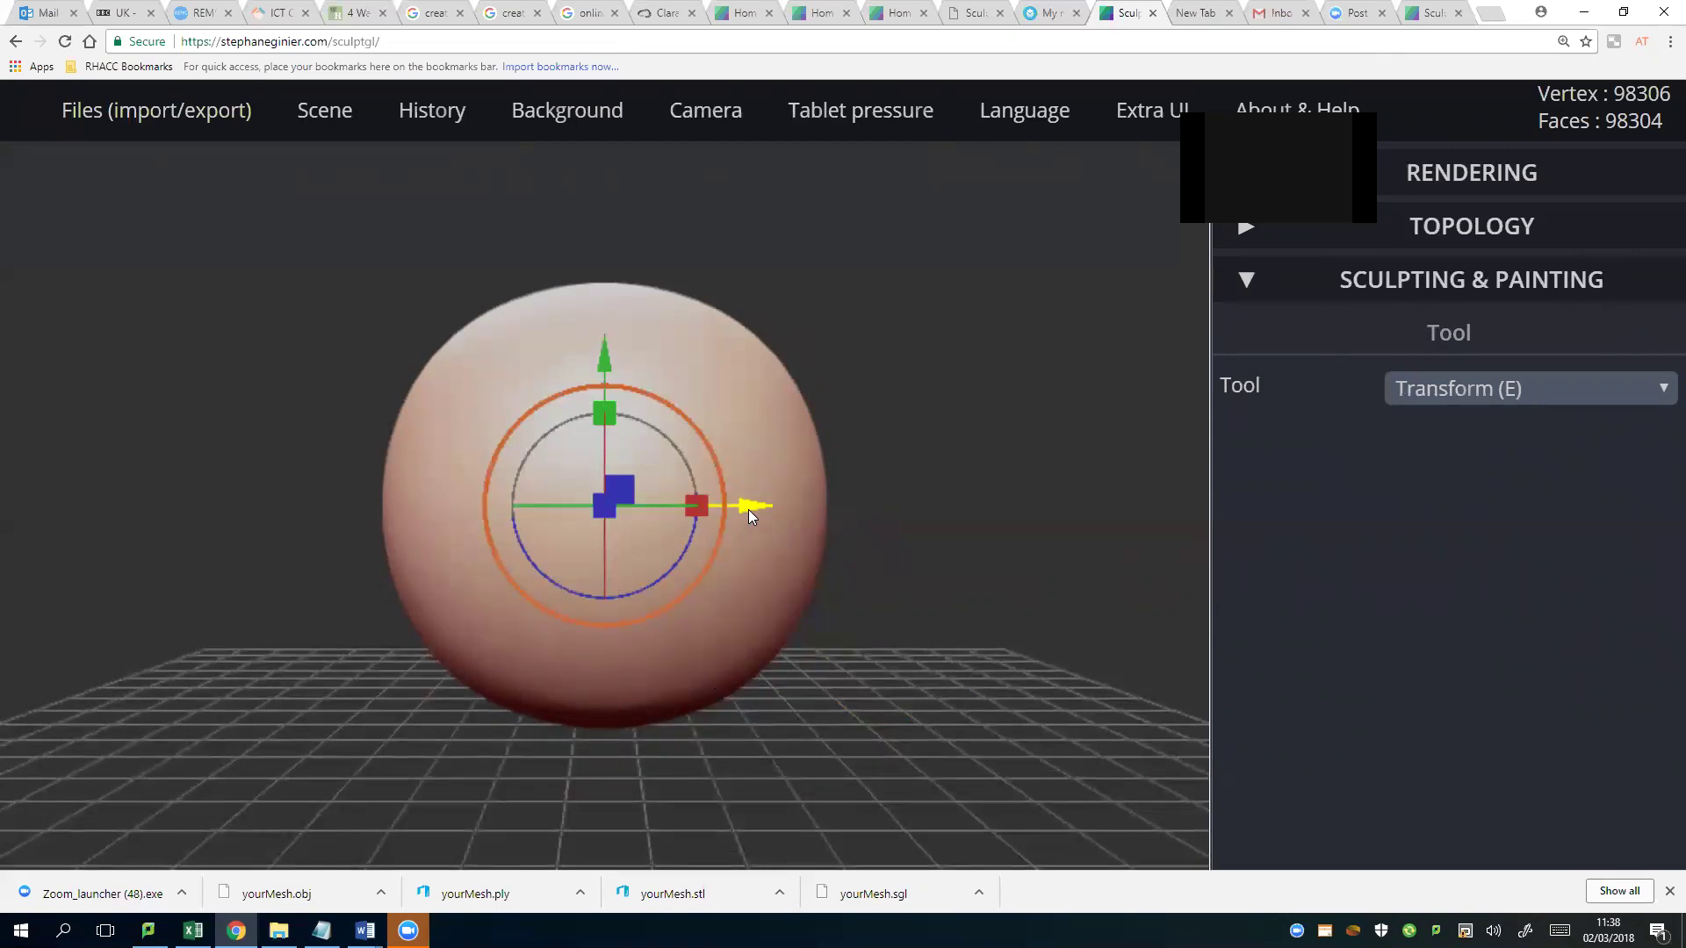
Slide the sphere along X, shrink it and raise it vertically with the gizmo.
{"action": "left_click_drag", "start_coordinate": [748, 509], "coordinate": [1352, 511]}
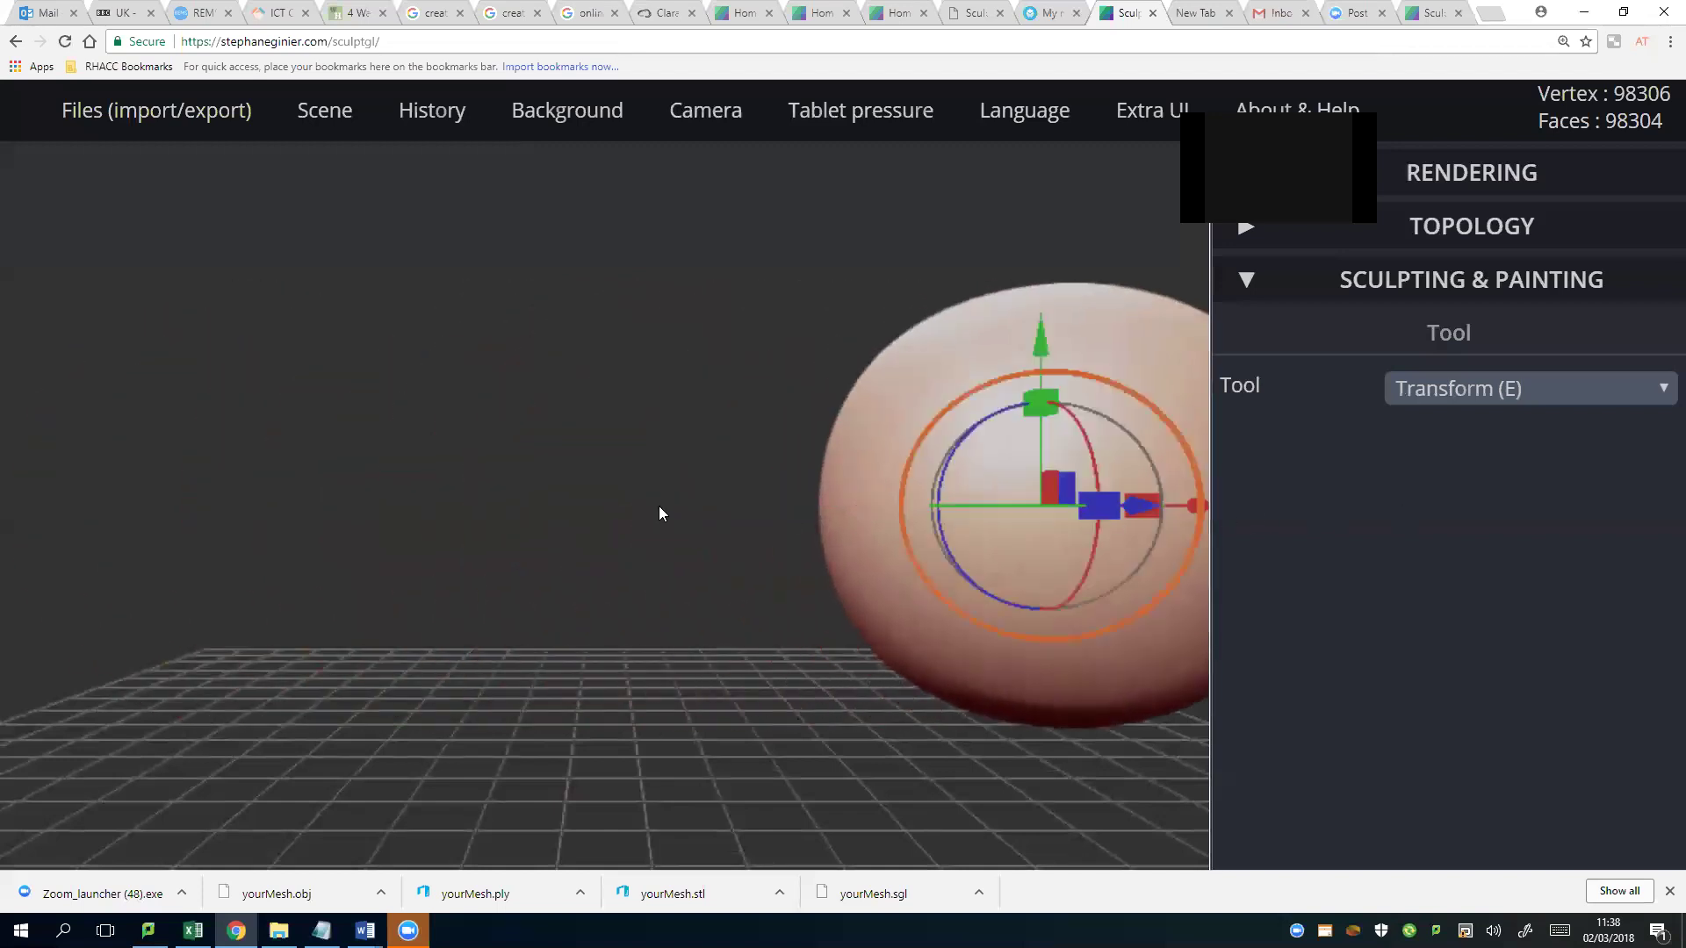
{"action": "left_click_drag", "start_coordinate": [1187, 502], "coordinate": [772, 523]}
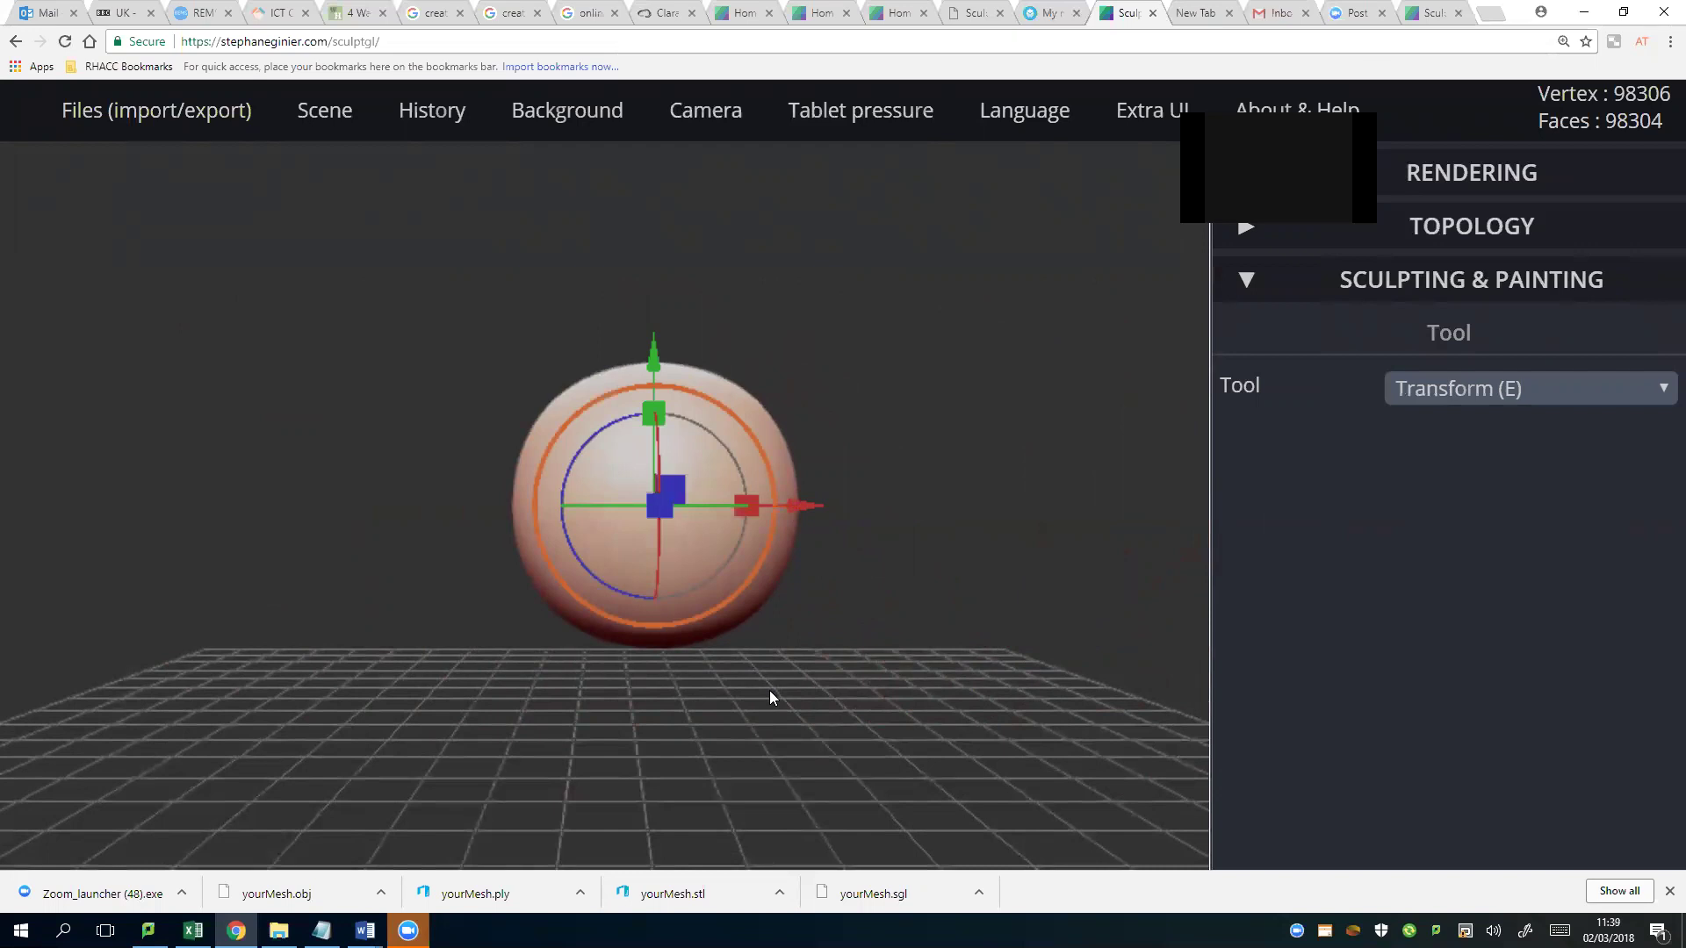
{"action": "scroll", "coordinate": [711, 596], "scroll_direction": "up", "scroll_amount": 3}
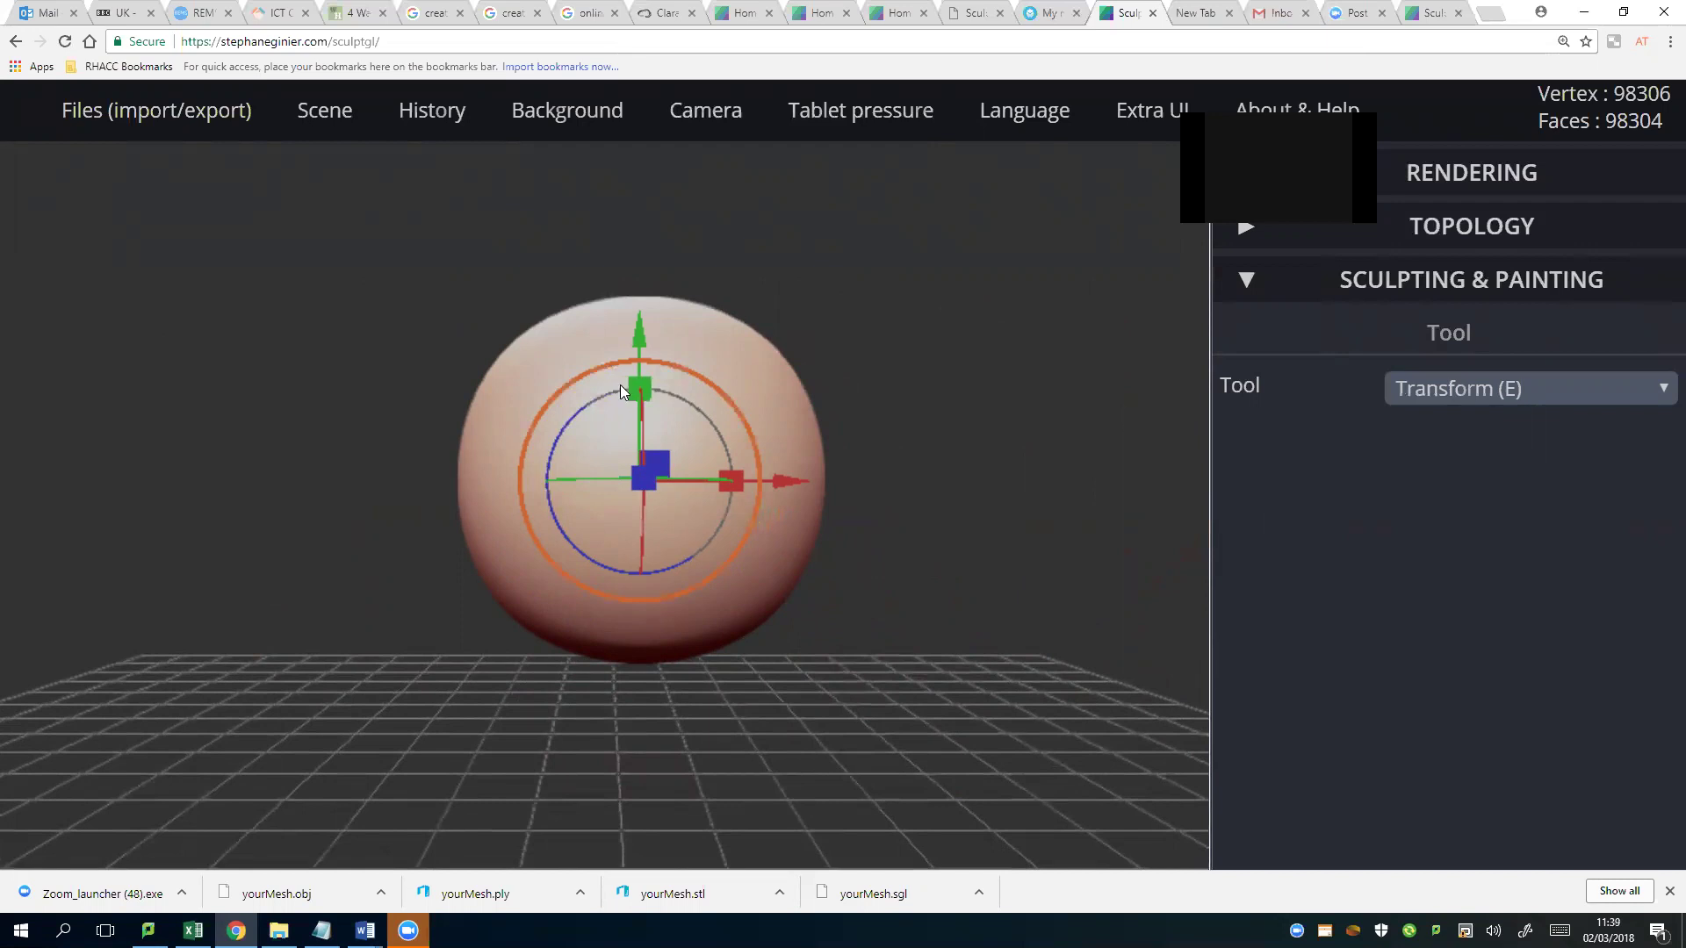
{"action": "right_click_drag", "start_coordinate": [620, 385], "coordinate": [622, 327]}
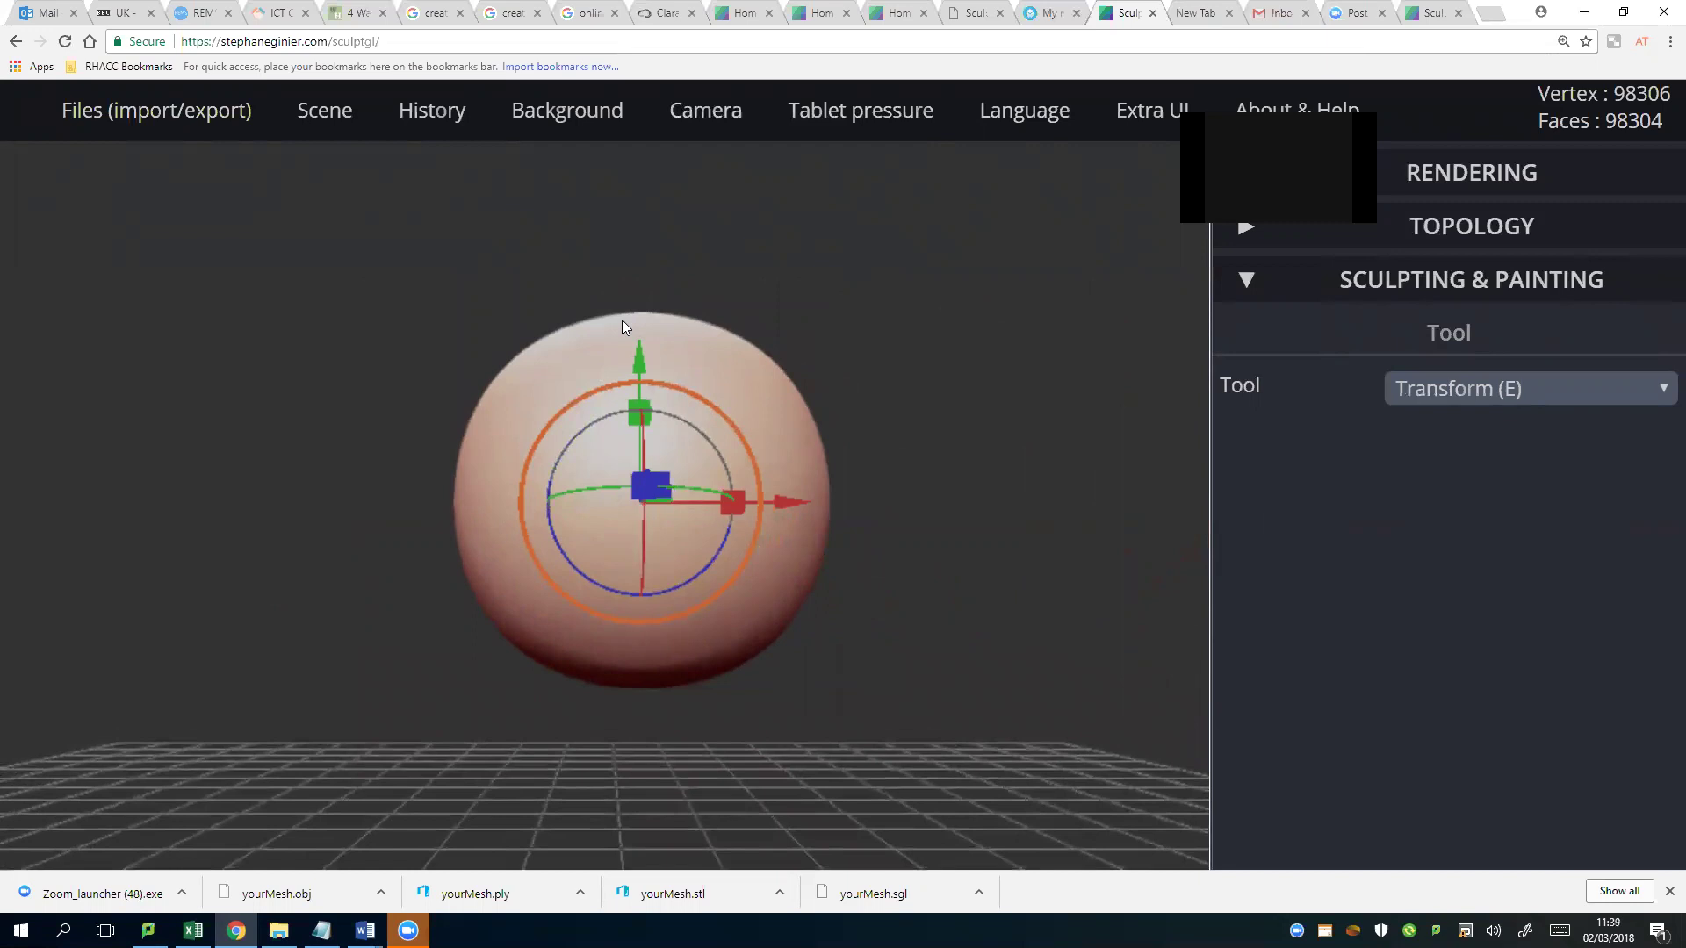
{"action": "mouse_move", "coordinate": [634, 353]}
{"action": "left_mouse_down"}
{"action": "mouse_move", "coordinate": [643, 520]}
{"action": "mouse_move", "coordinate": [660, 532]}
{"action": "mouse_move", "coordinate": [658, 185]}
{"action": "mouse_move", "coordinate": [643, 690]}
{"action": "mouse_move", "coordinate": [659, 284]}
{"action": "mouse_move", "coordinate": [654, 352]}
{"action": "left_mouse_up"}
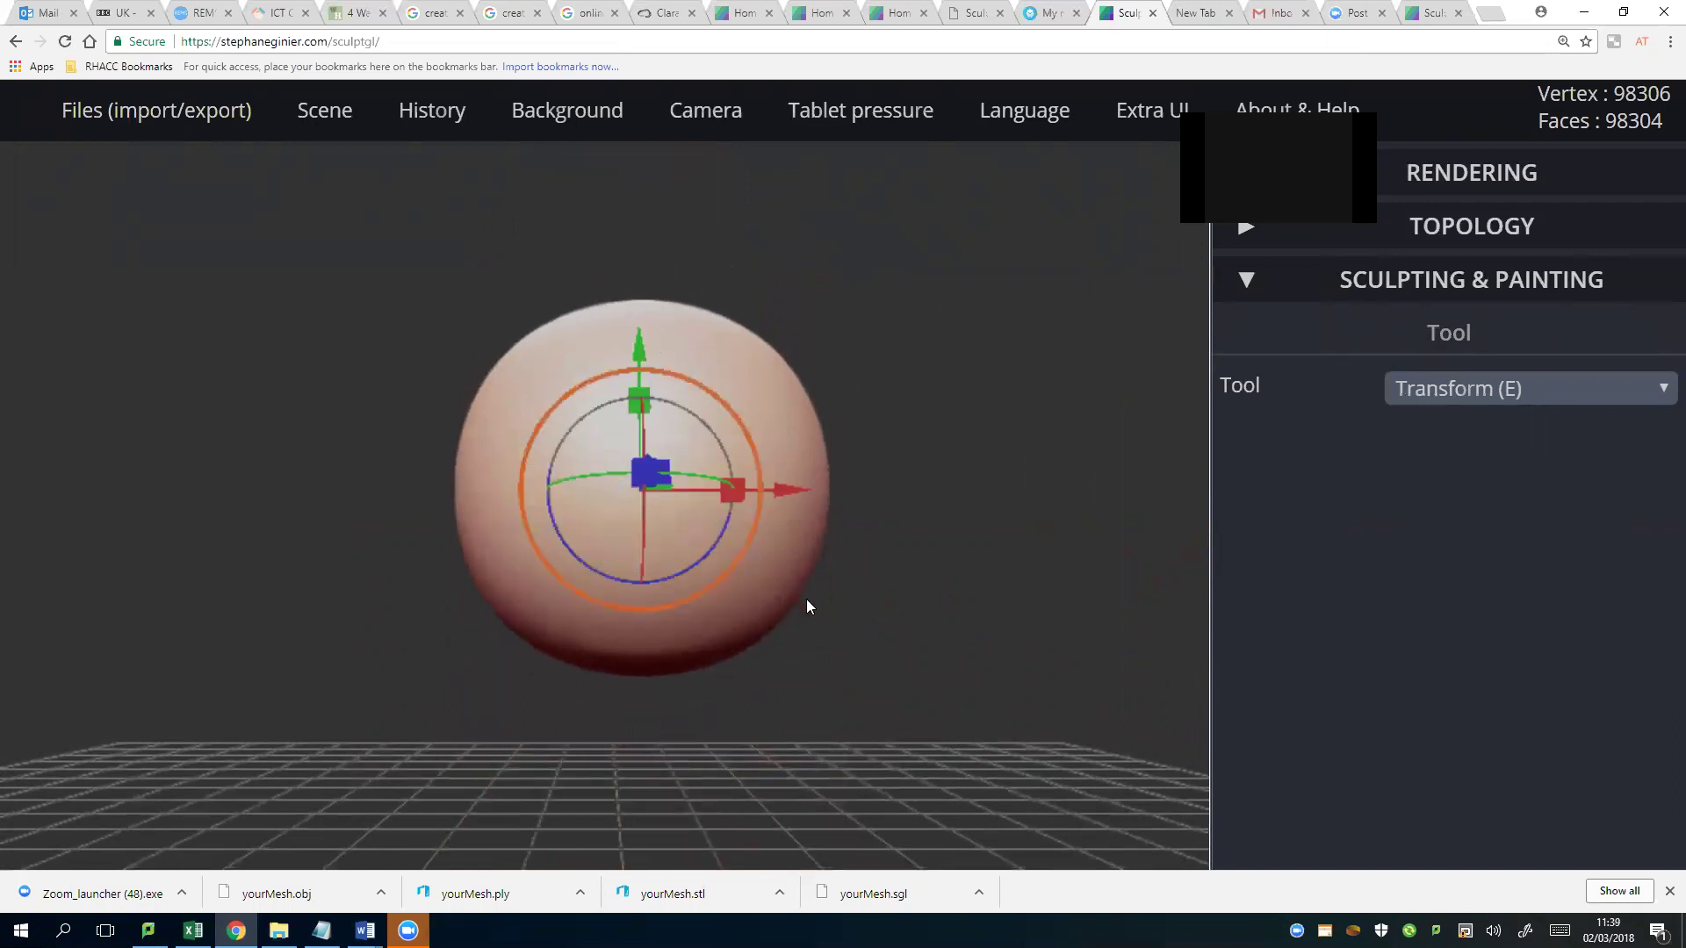
Orbit and zoom around the sphere, shifting it once more along the X axis.
{"action": "mouse_move", "coordinate": [808, 606]}
{"action": "middle_mouse_down"}
{"action": "mouse_move", "coordinate": [841, 606]}
{"action": "mouse_move", "coordinate": [813, 604]}
{"action": "middle_mouse_up"}
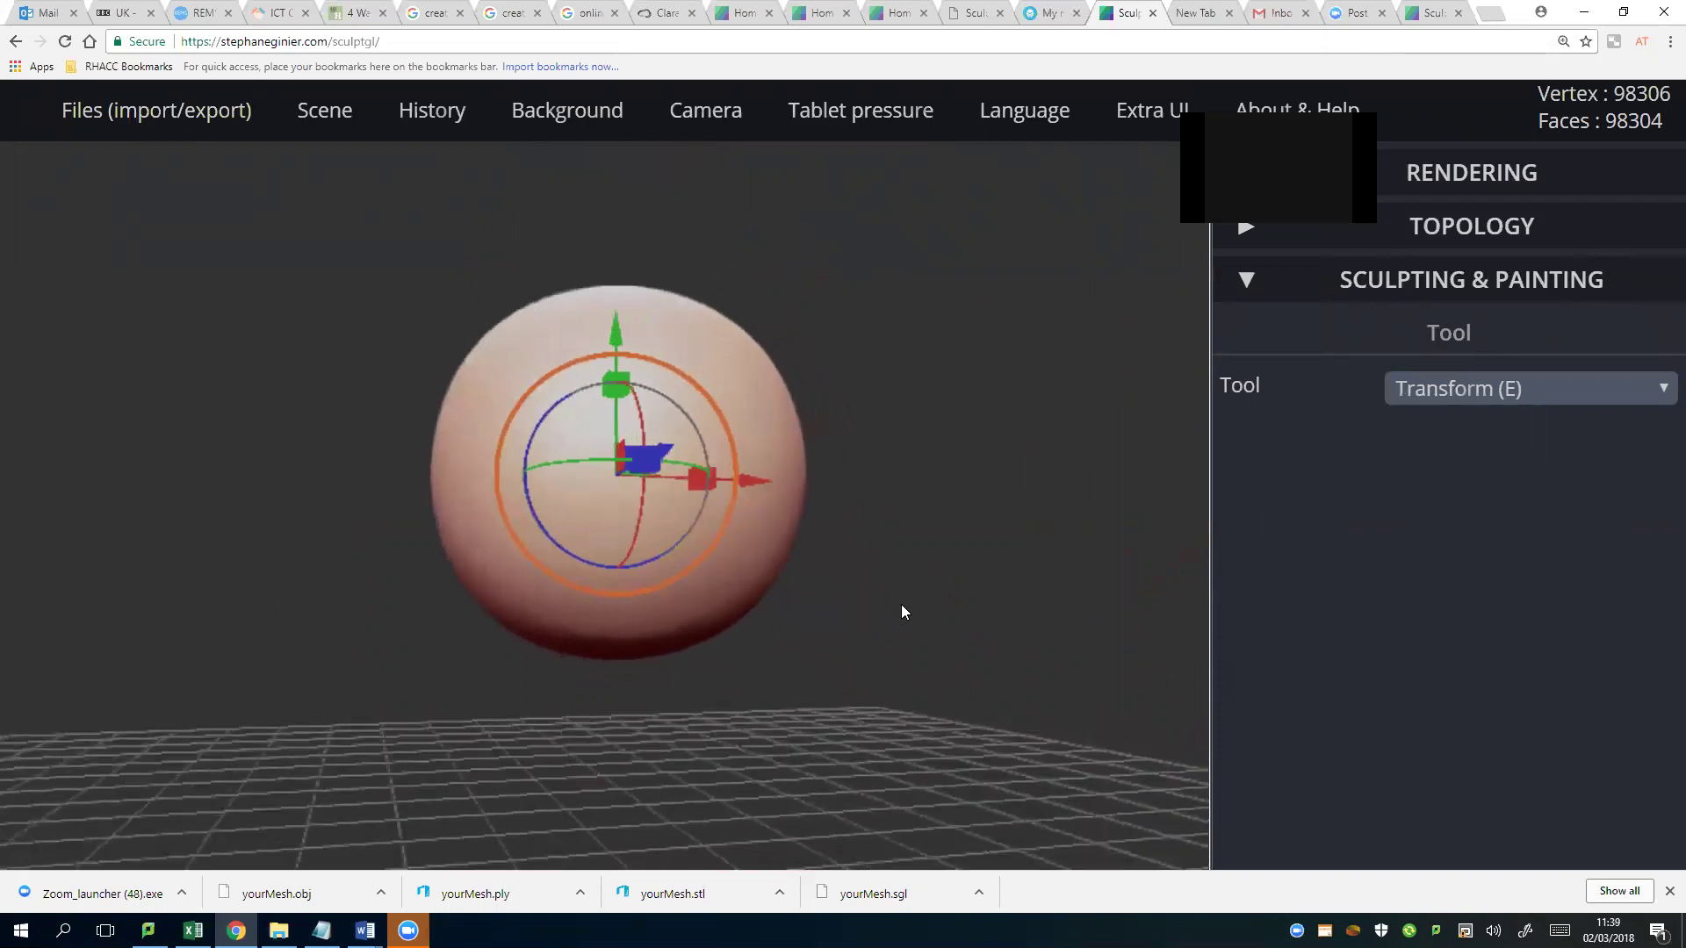
{"action": "left_click_drag", "start_coordinate": [903, 611], "coordinate": [1026, 646]}
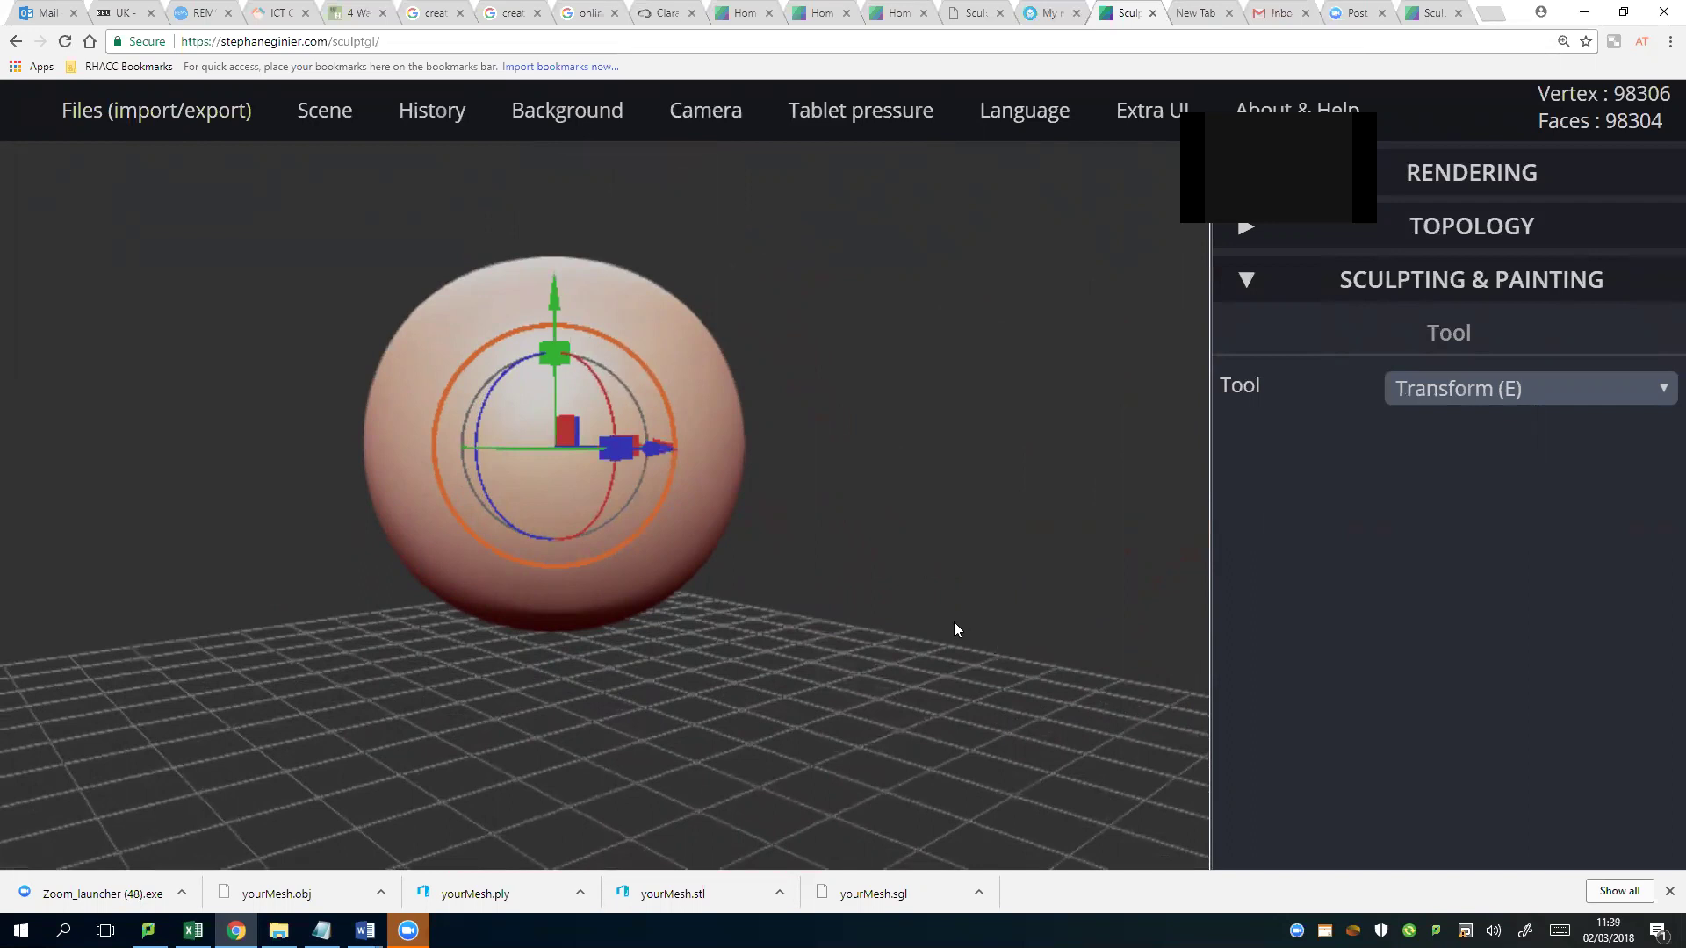
{"action": "left_click_drag", "start_coordinate": [839, 512], "coordinate": [643, 525]}
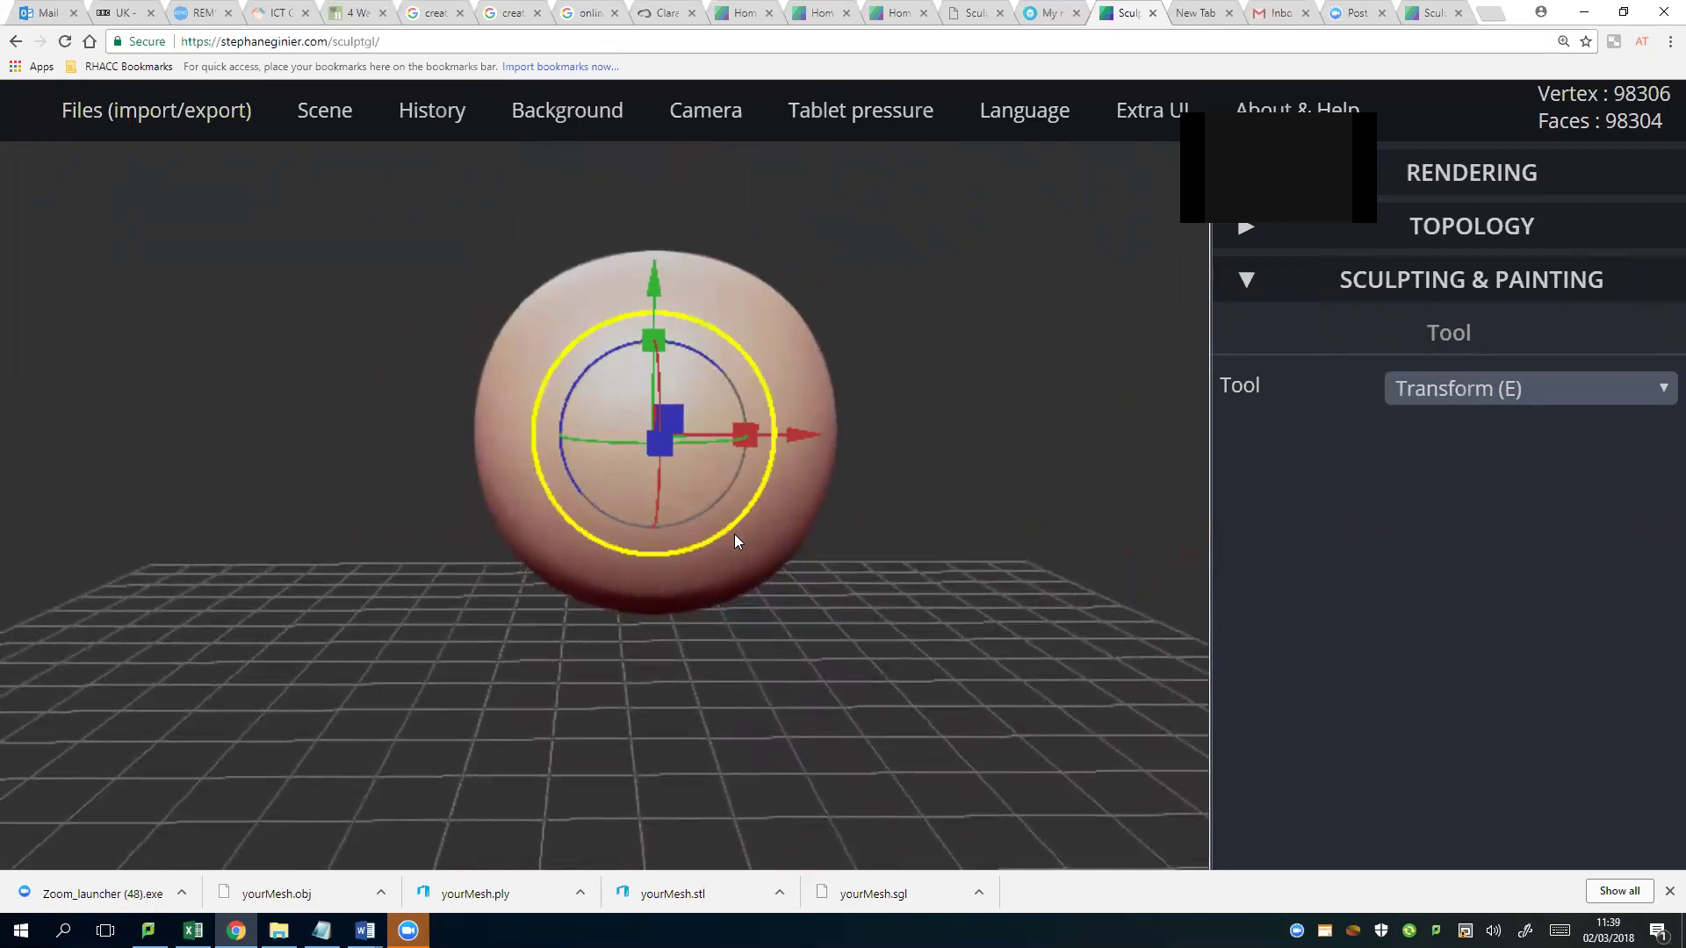
{"action": "scroll", "coordinate": [894, 501], "scroll_direction": "down", "scroll_amount": 2}
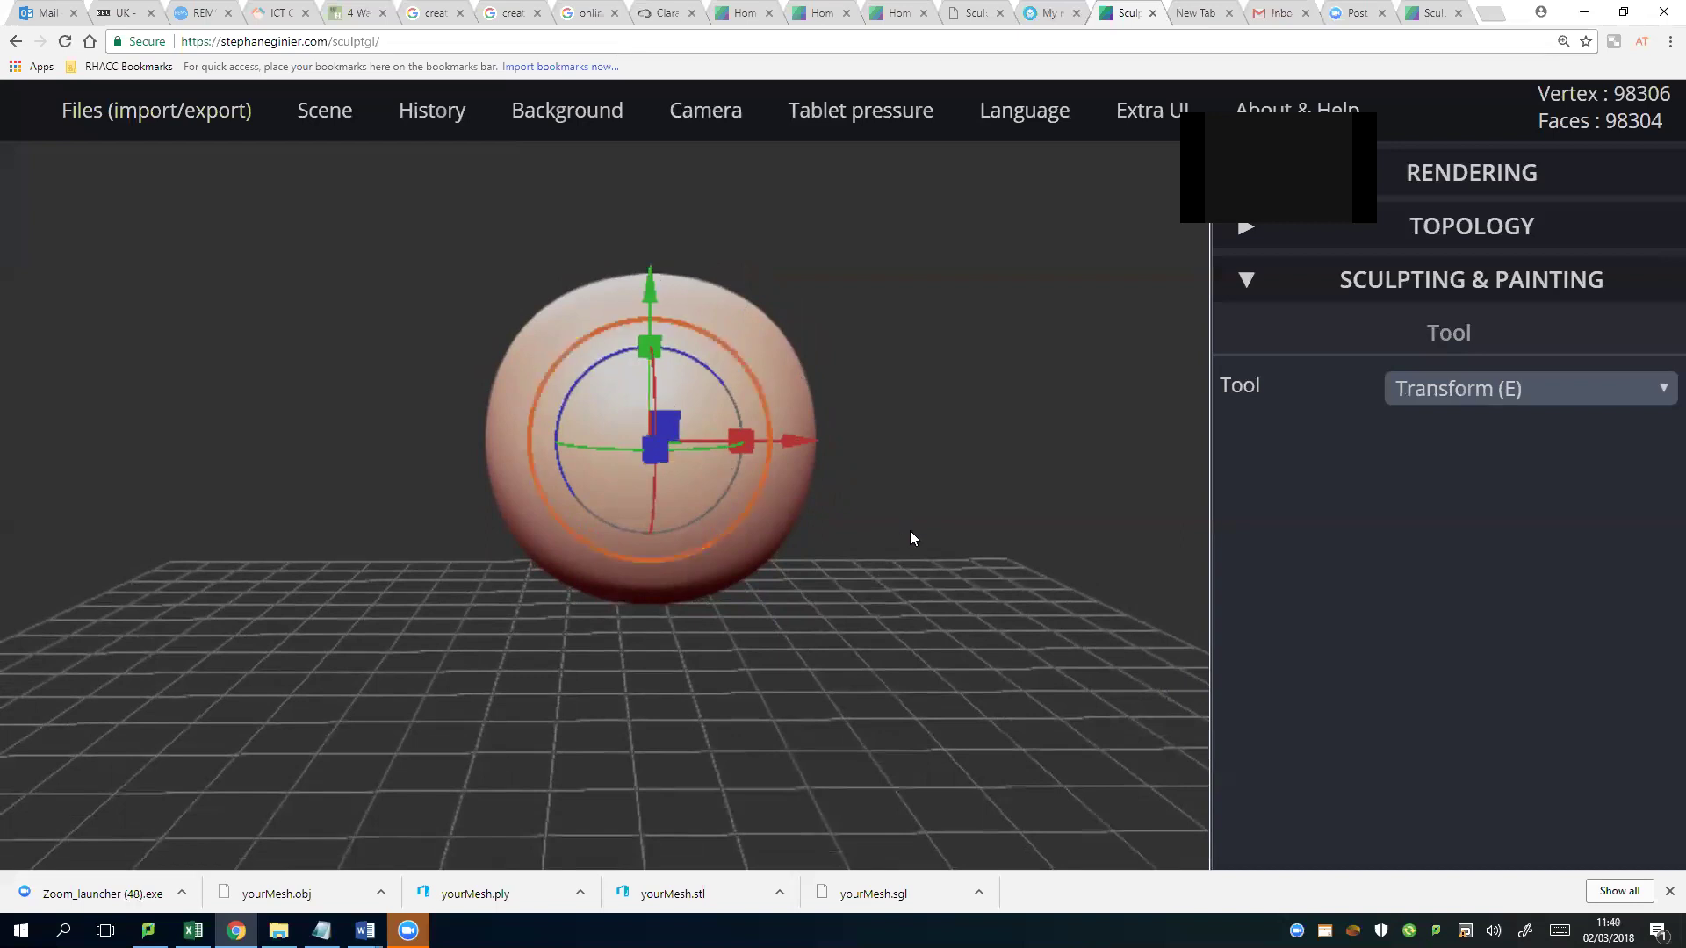
{"action": "left_click_drag", "start_coordinate": [910, 536], "coordinate": [1227, 533]}
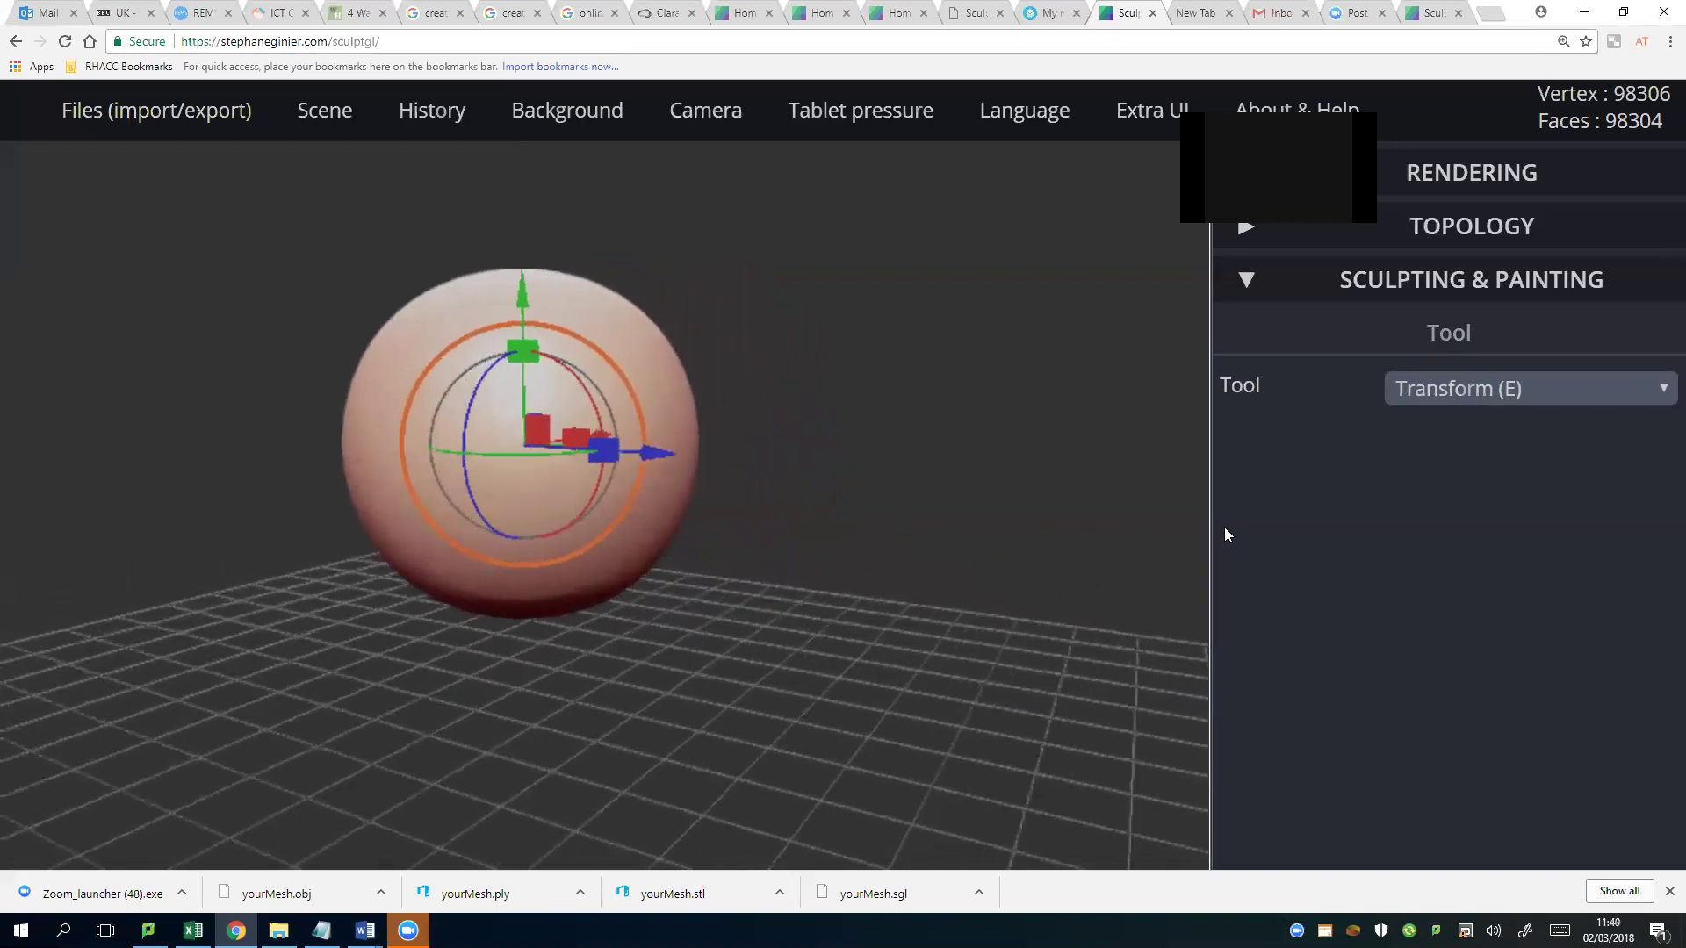
{"action": "left_click_drag", "start_coordinate": [659, 450], "coordinate": [756, 514]}
{"action": "left_click_drag", "start_coordinate": [914, 538], "coordinate": [762, 620]}
{"action": "scroll", "coordinate": [789, 618], "scroll_direction": "down", "scroll_amount": 2}
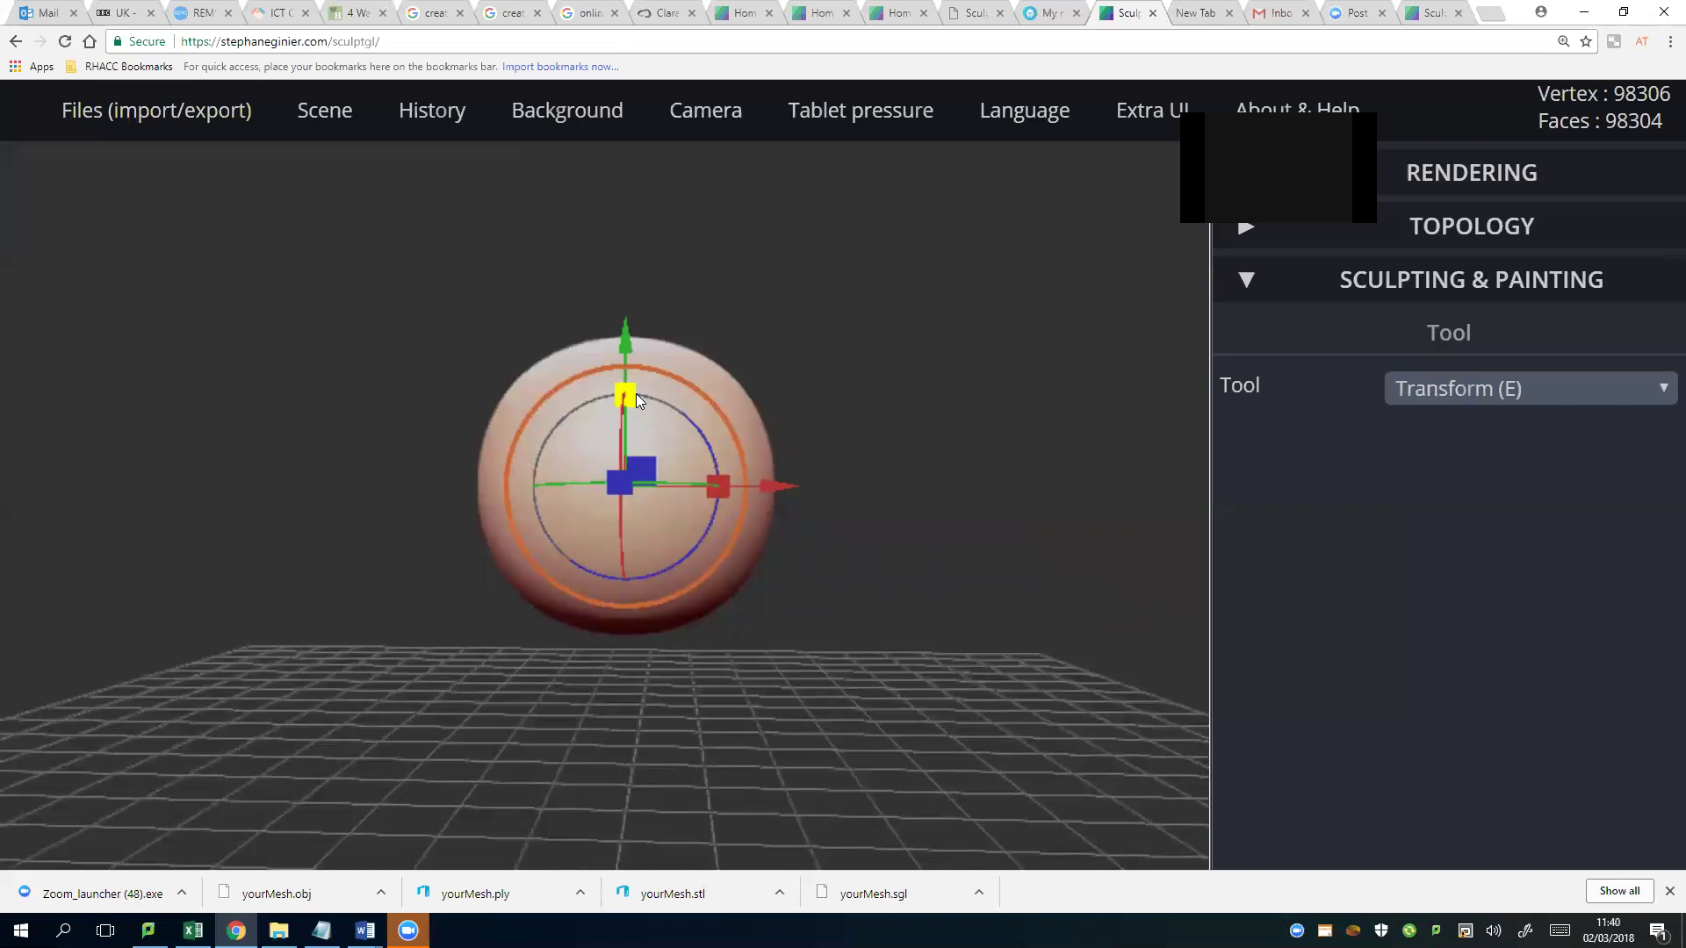
Stretch the sphere vertically into a tall egg and widen it along X.
{"action": "mouse_move", "coordinate": [636, 393]}
{"action": "left_mouse_down"}
{"action": "mouse_move", "coordinate": [629, 445]}
{"action": "mouse_move", "coordinate": [632, 415]}
{"action": "left_mouse_up"}
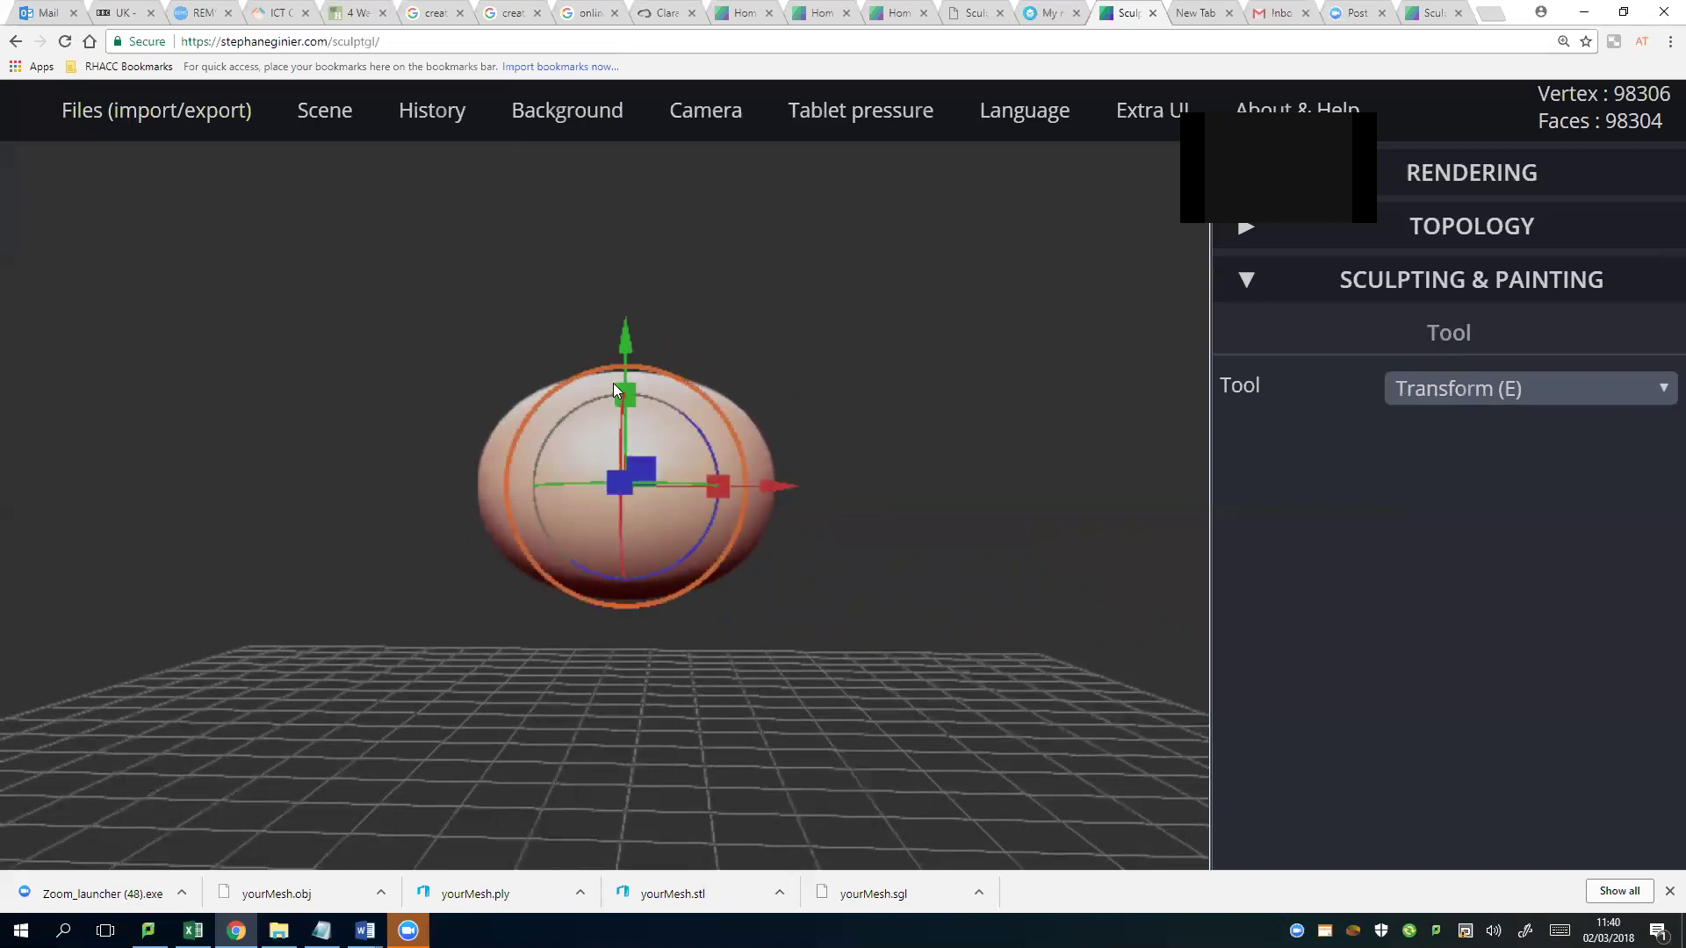
{"action": "left_click_drag", "start_coordinate": [626, 387], "coordinate": [646, 294]}
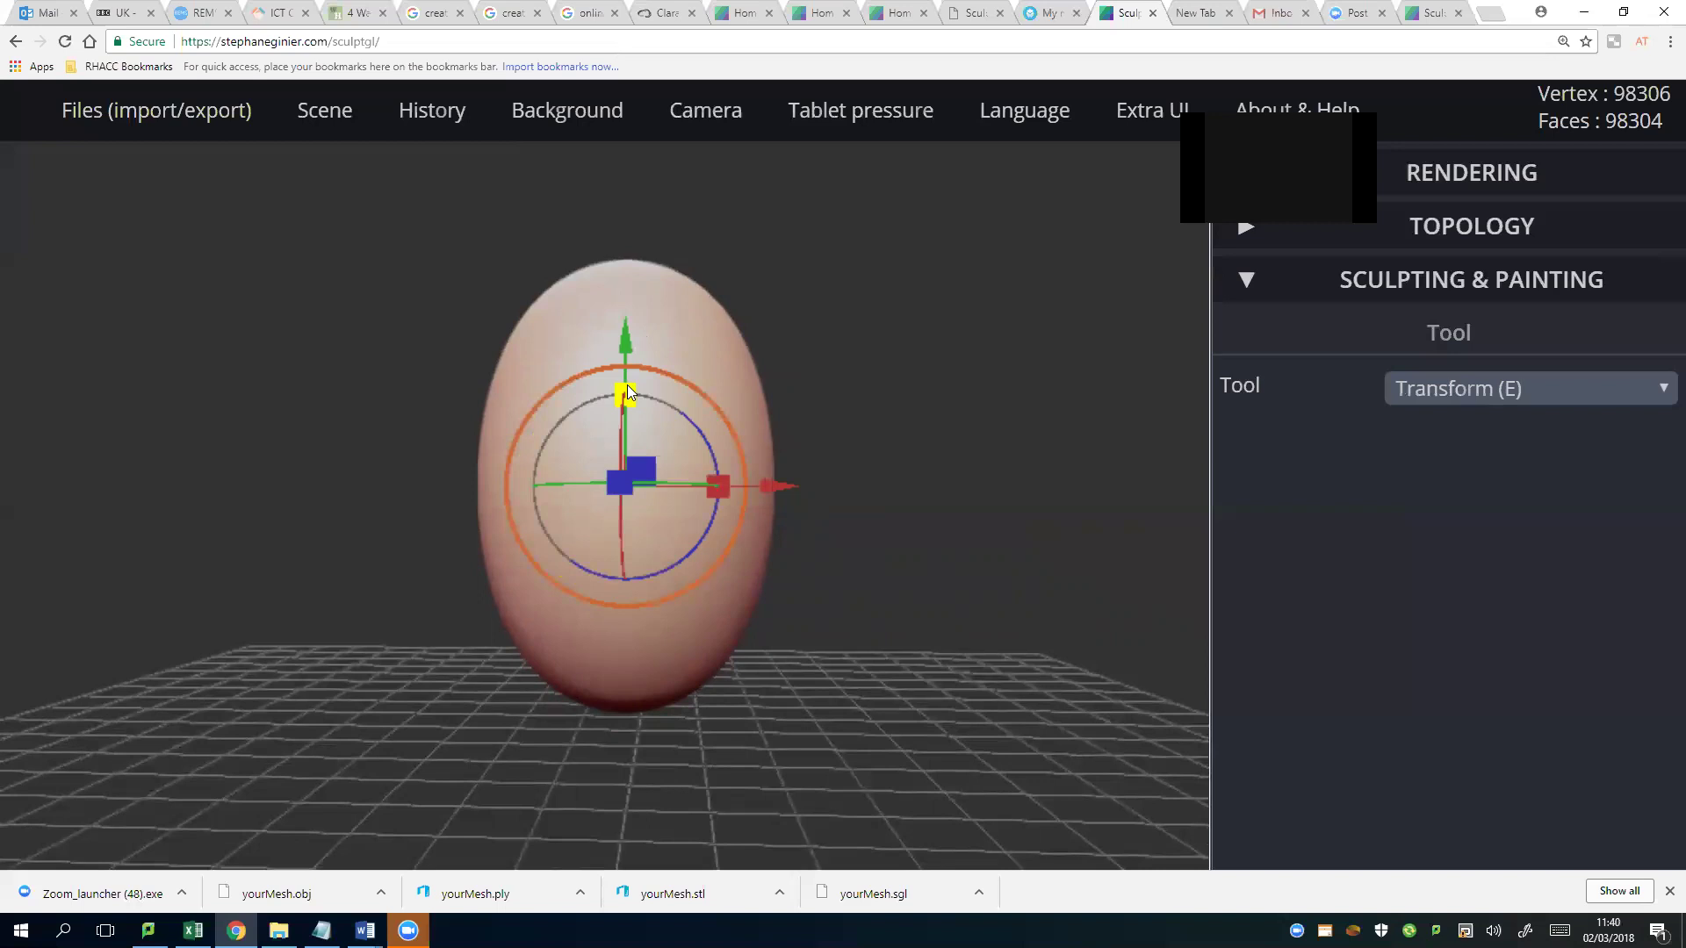
{"action": "mouse_move", "coordinate": [627, 385]}
{"action": "left_mouse_down"}
{"action": "mouse_move", "coordinate": [627, 339]}
{"action": "mouse_move", "coordinate": [625, 374]}
{"action": "left_mouse_up"}
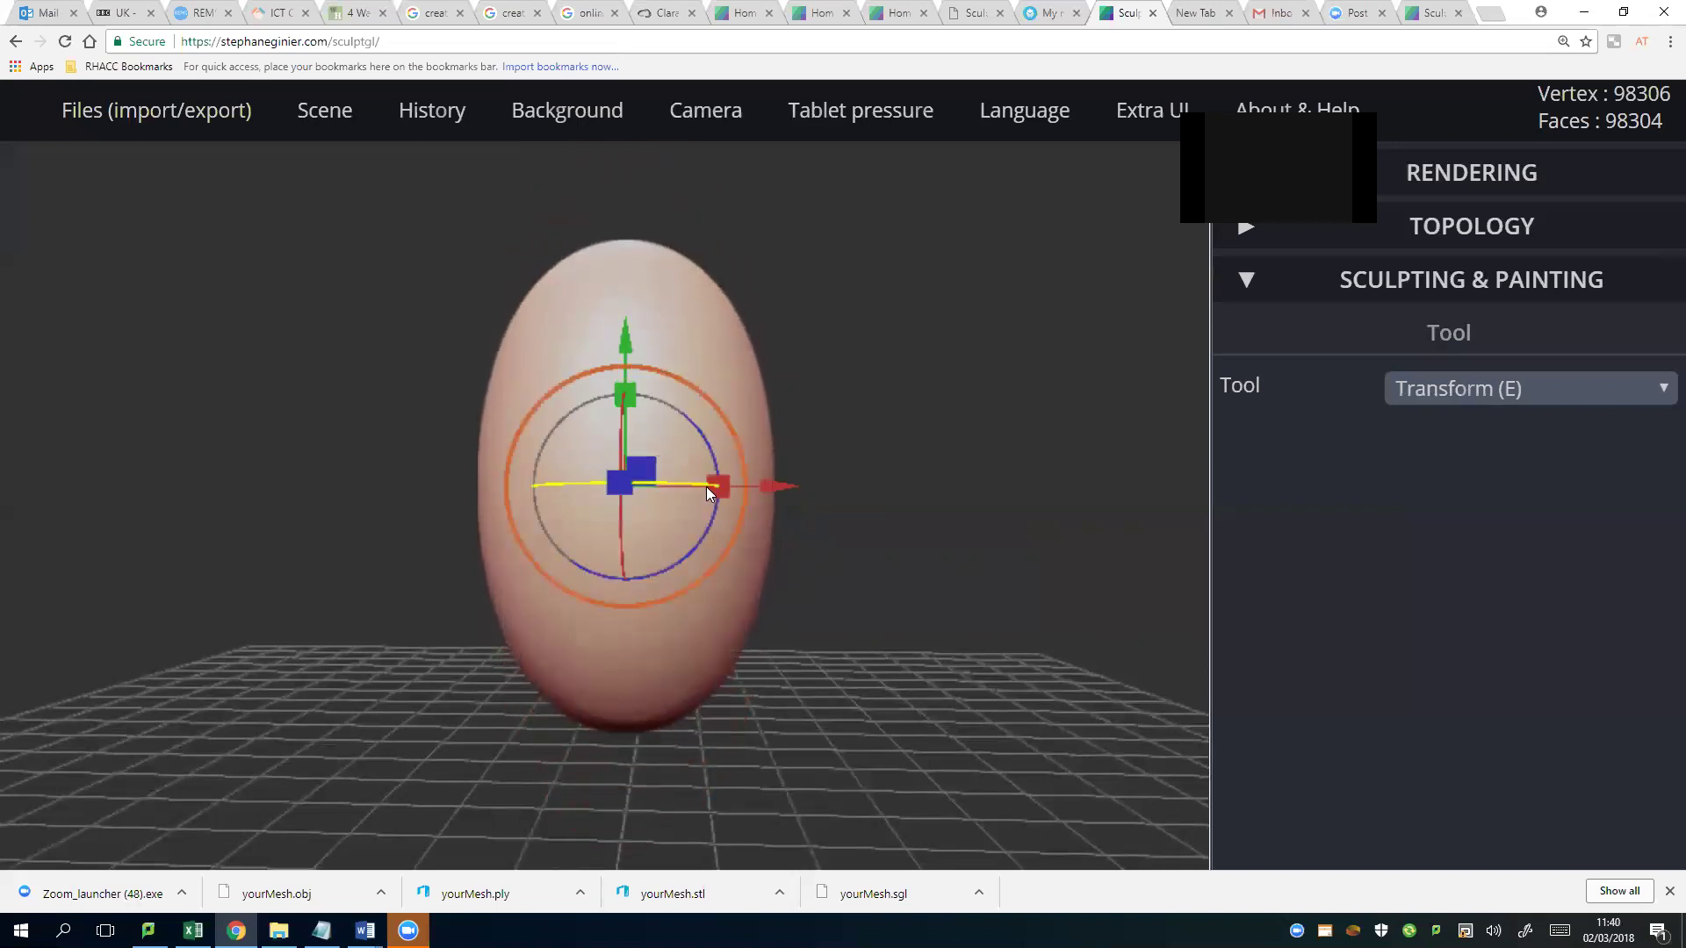
{"action": "mouse_move", "coordinate": [717, 488]}
{"action": "left_mouse_down"}
{"action": "mouse_move", "coordinate": [954, 473]}
{"action": "mouse_move", "coordinate": [604, 476]}
{"action": "mouse_move", "coordinate": [1061, 466]}
{"action": "mouse_move", "coordinate": [690, 474]}
{"action": "mouse_move", "coordinate": [894, 471]}
{"action": "mouse_move", "coordinate": [727, 475]}
{"action": "left_mouse_up"}
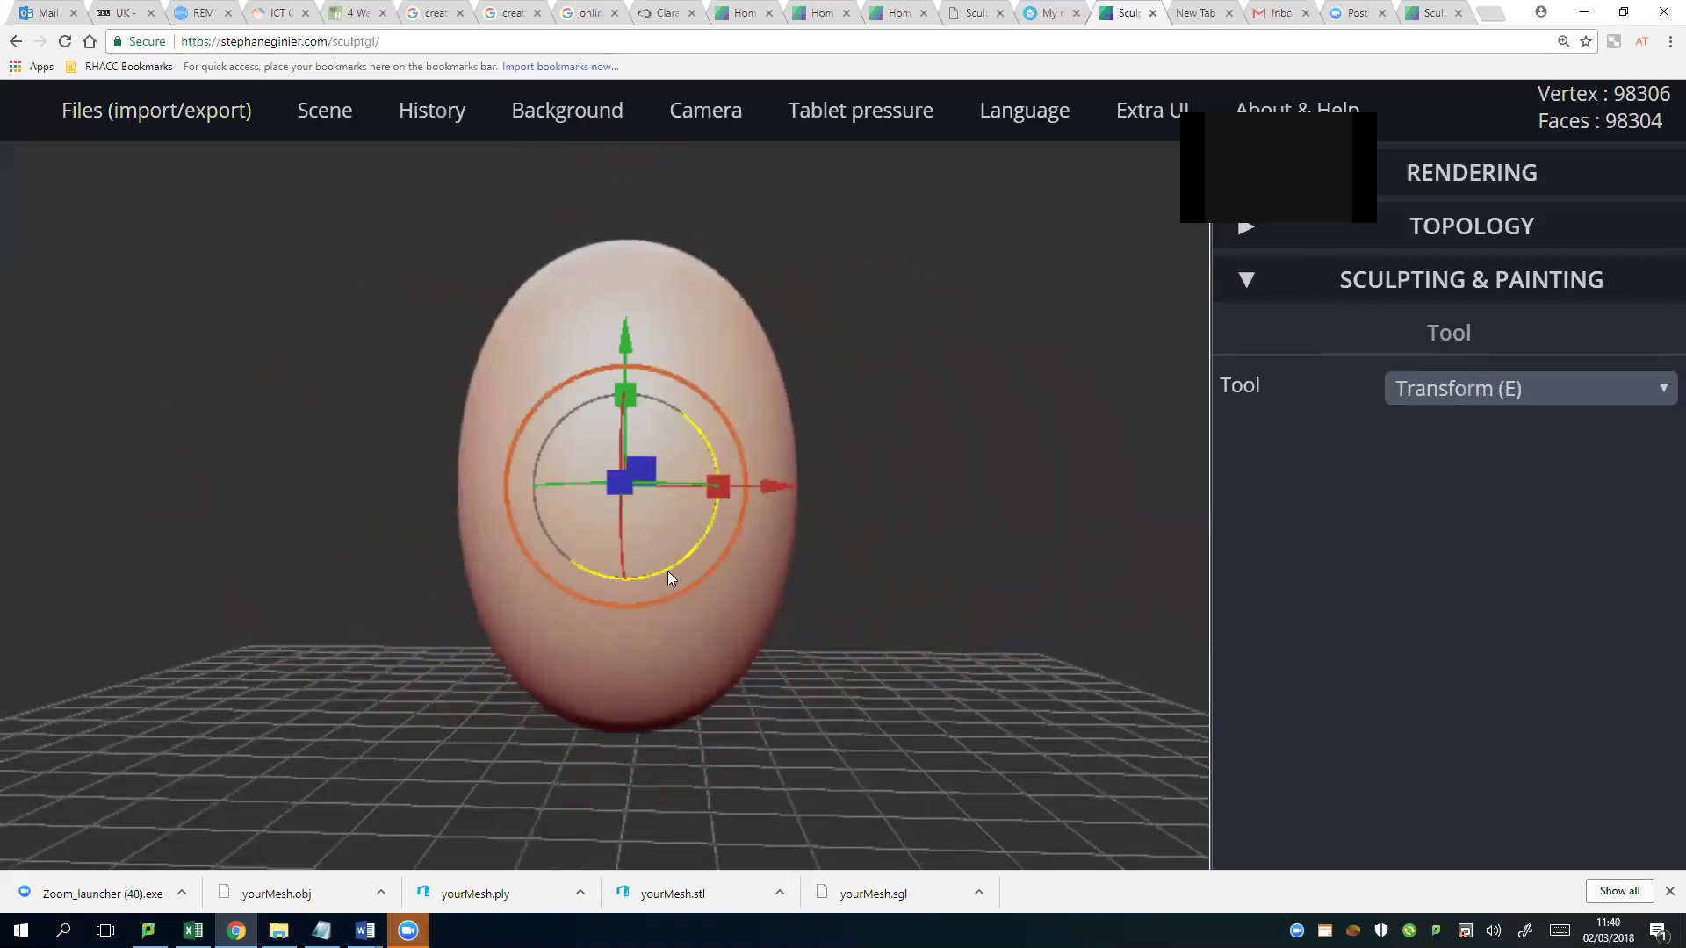
Readjust the egg's width and height, move it along X, then delete it.
{"action": "left_click_drag", "start_coordinate": [668, 571], "coordinate": [963, 589]}
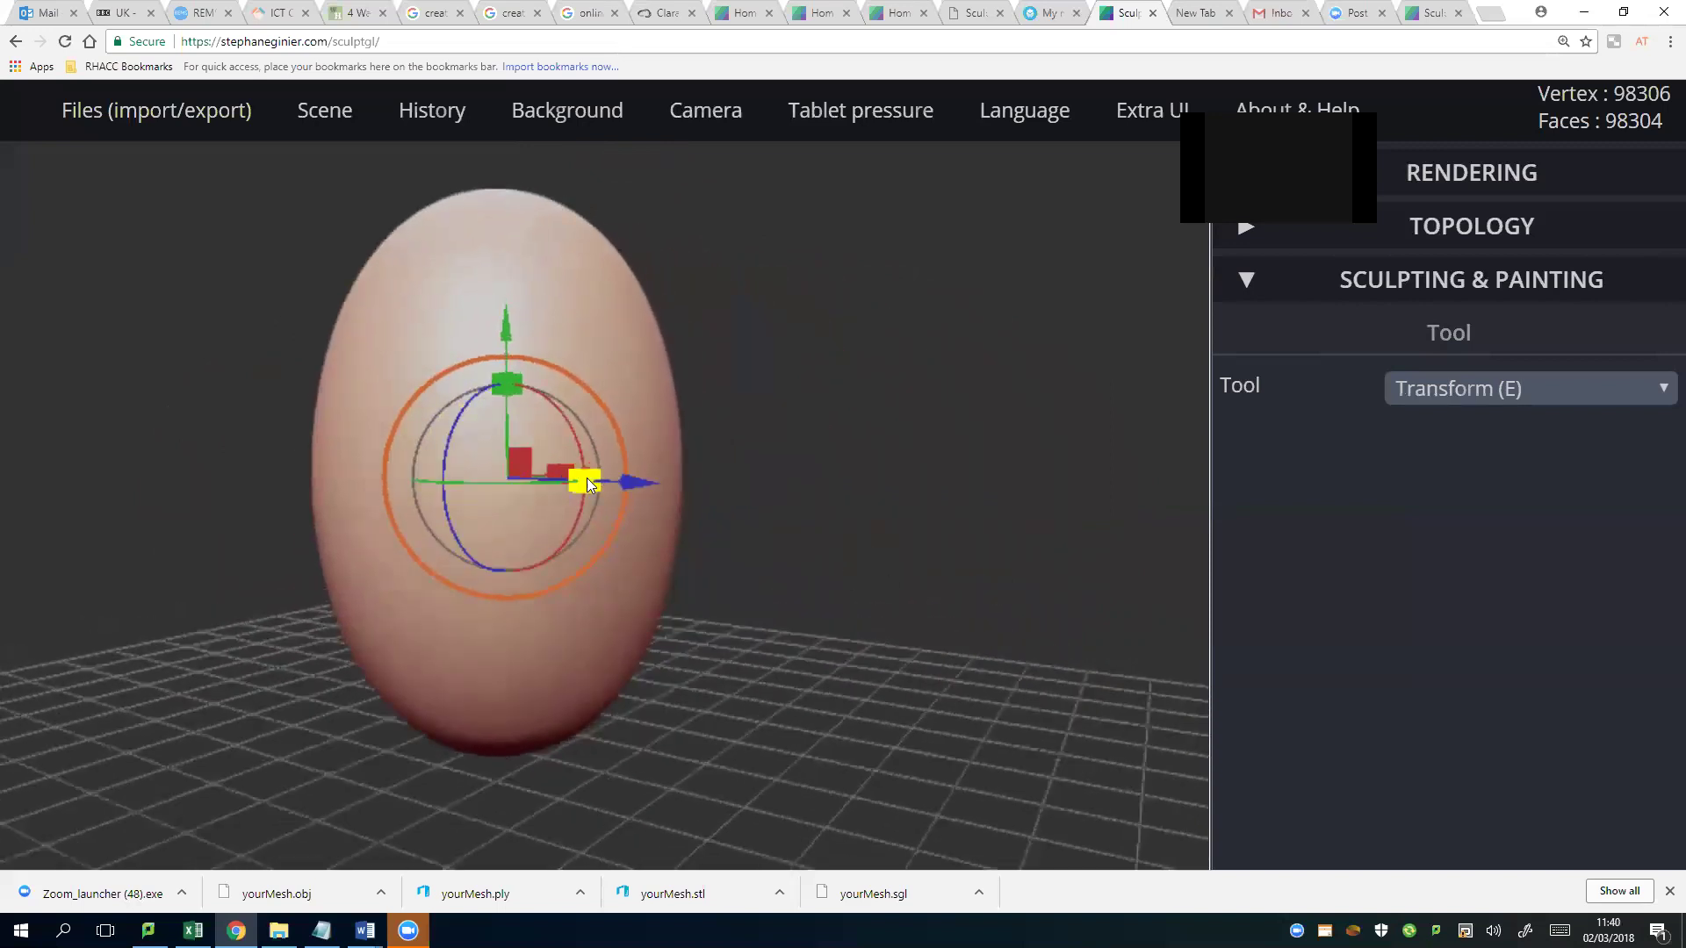
{"action": "left_click_drag", "start_coordinate": [586, 482], "coordinate": [295, 564]}
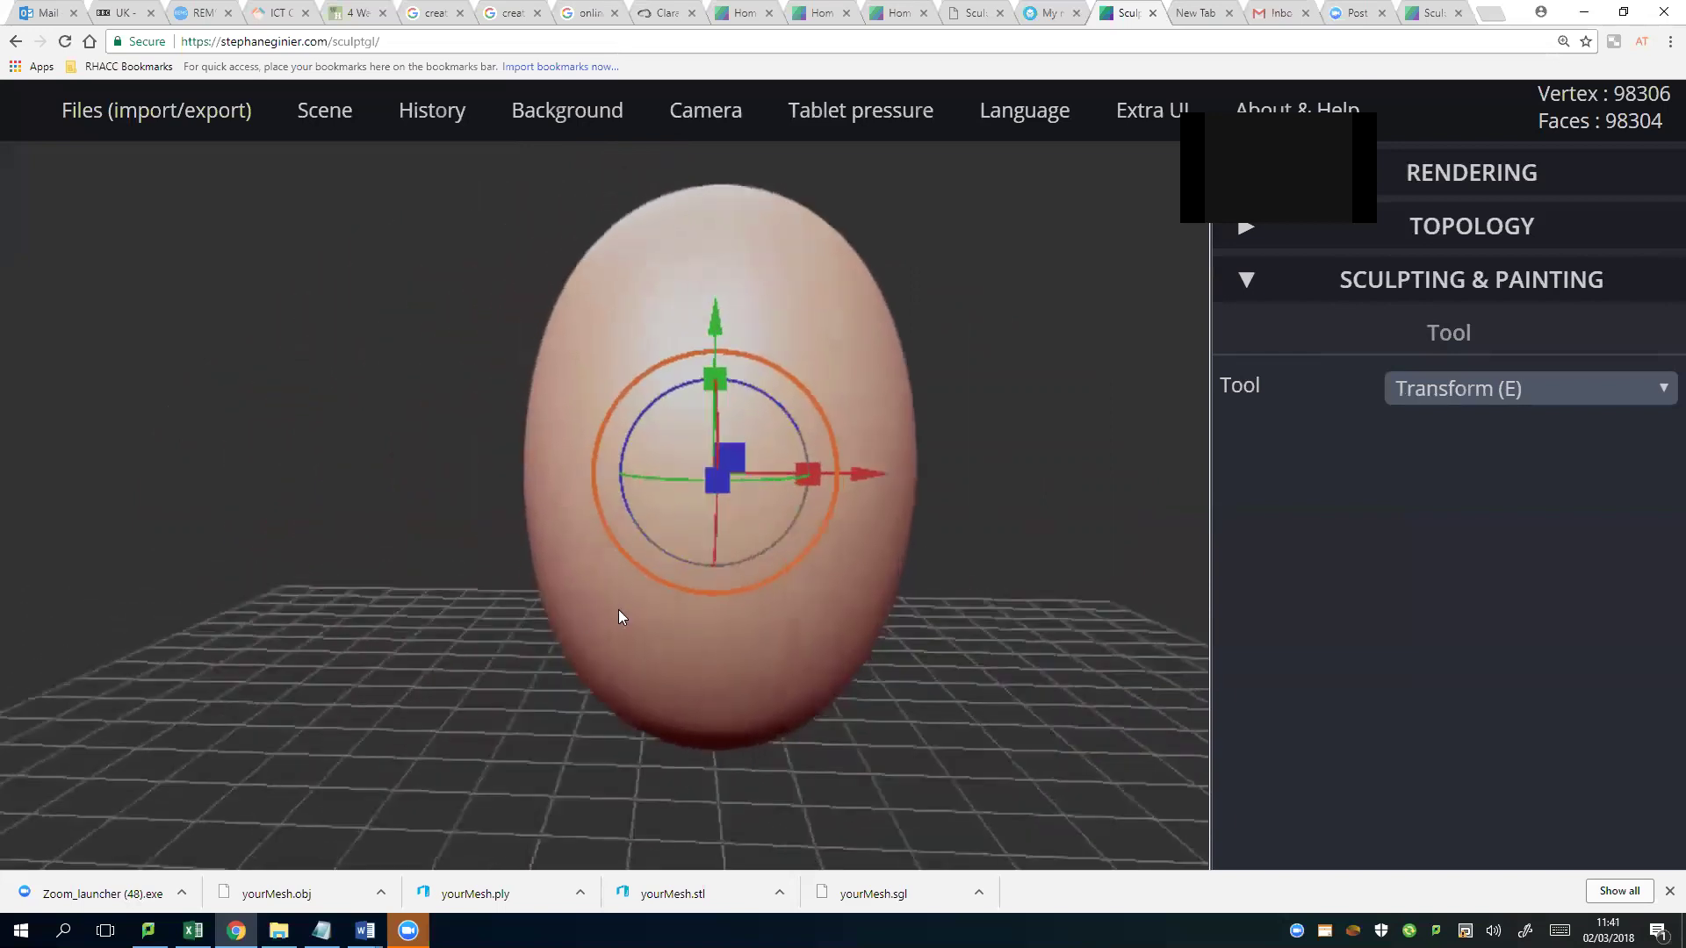
{"action": "left_click_drag", "start_coordinate": [619, 612], "coordinate": [675, 643]}
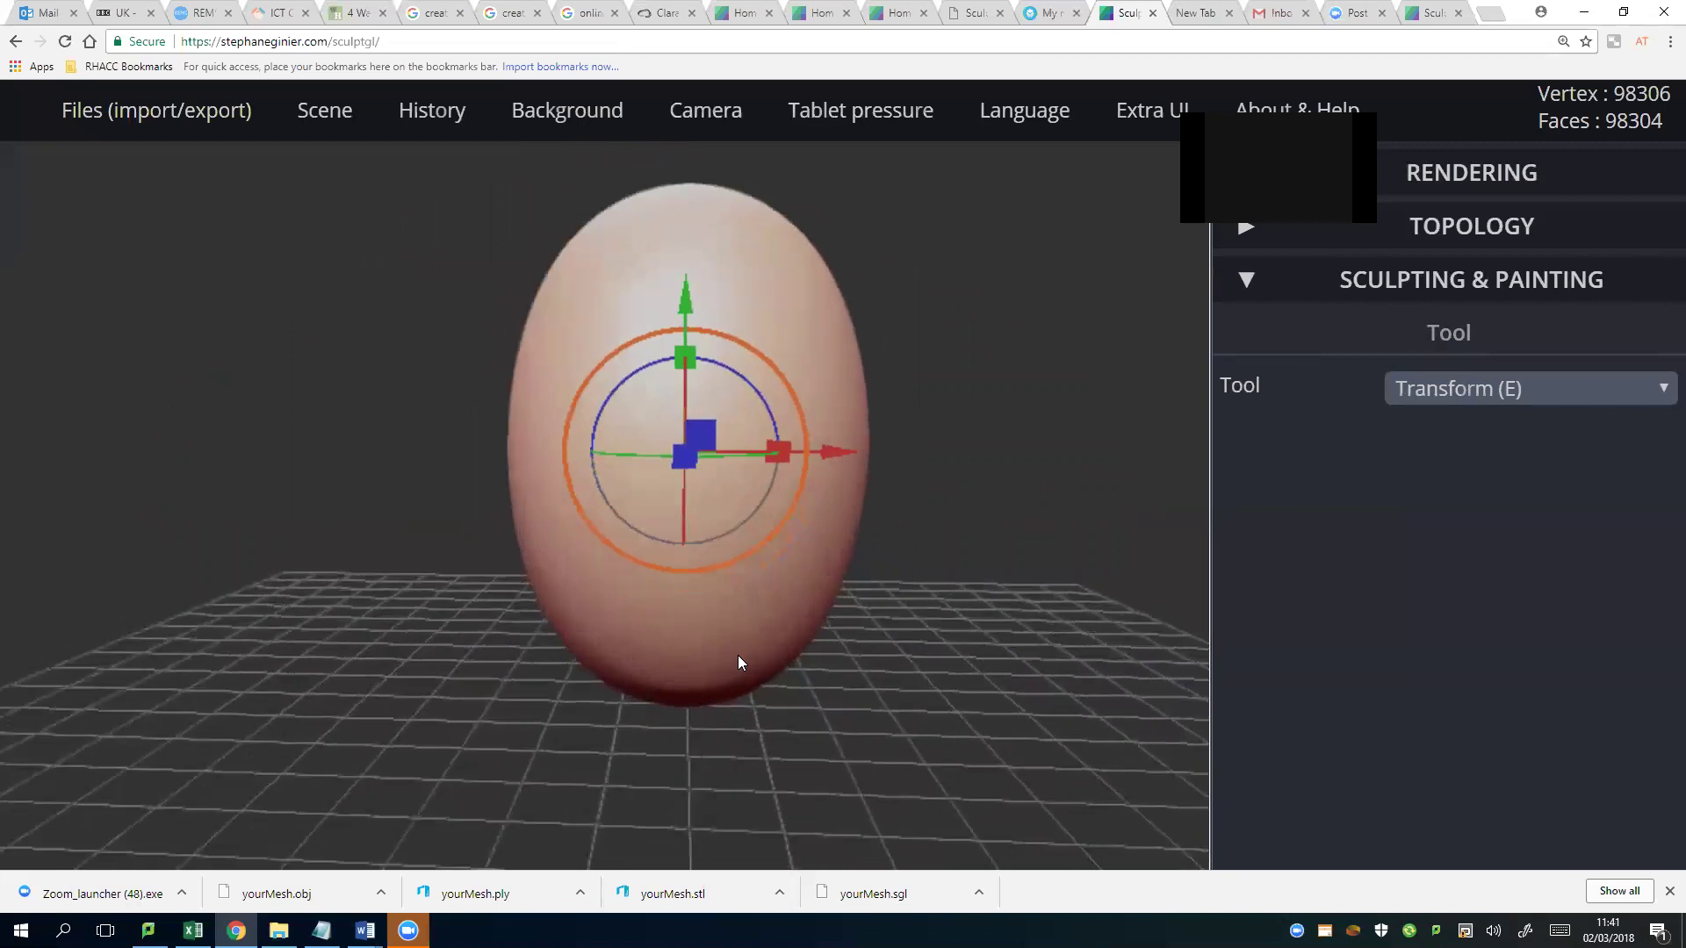
{"action": "mouse_move", "coordinate": [689, 362]}
{"action": "left_mouse_down"}
{"action": "mouse_move", "coordinate": [688, 313]}
{"action": "mouse_move", "coordinate": [687, 367]}
{"action": "left_mouse_up"}
{"action": "scroll", "coordinate": [728, 521], "scroll_direction": "up", "scroll_amount": 2}
{"action": "scroll", "coordinate": [731, 525], "scroll_direction": "down", "scroll_amount": 3}
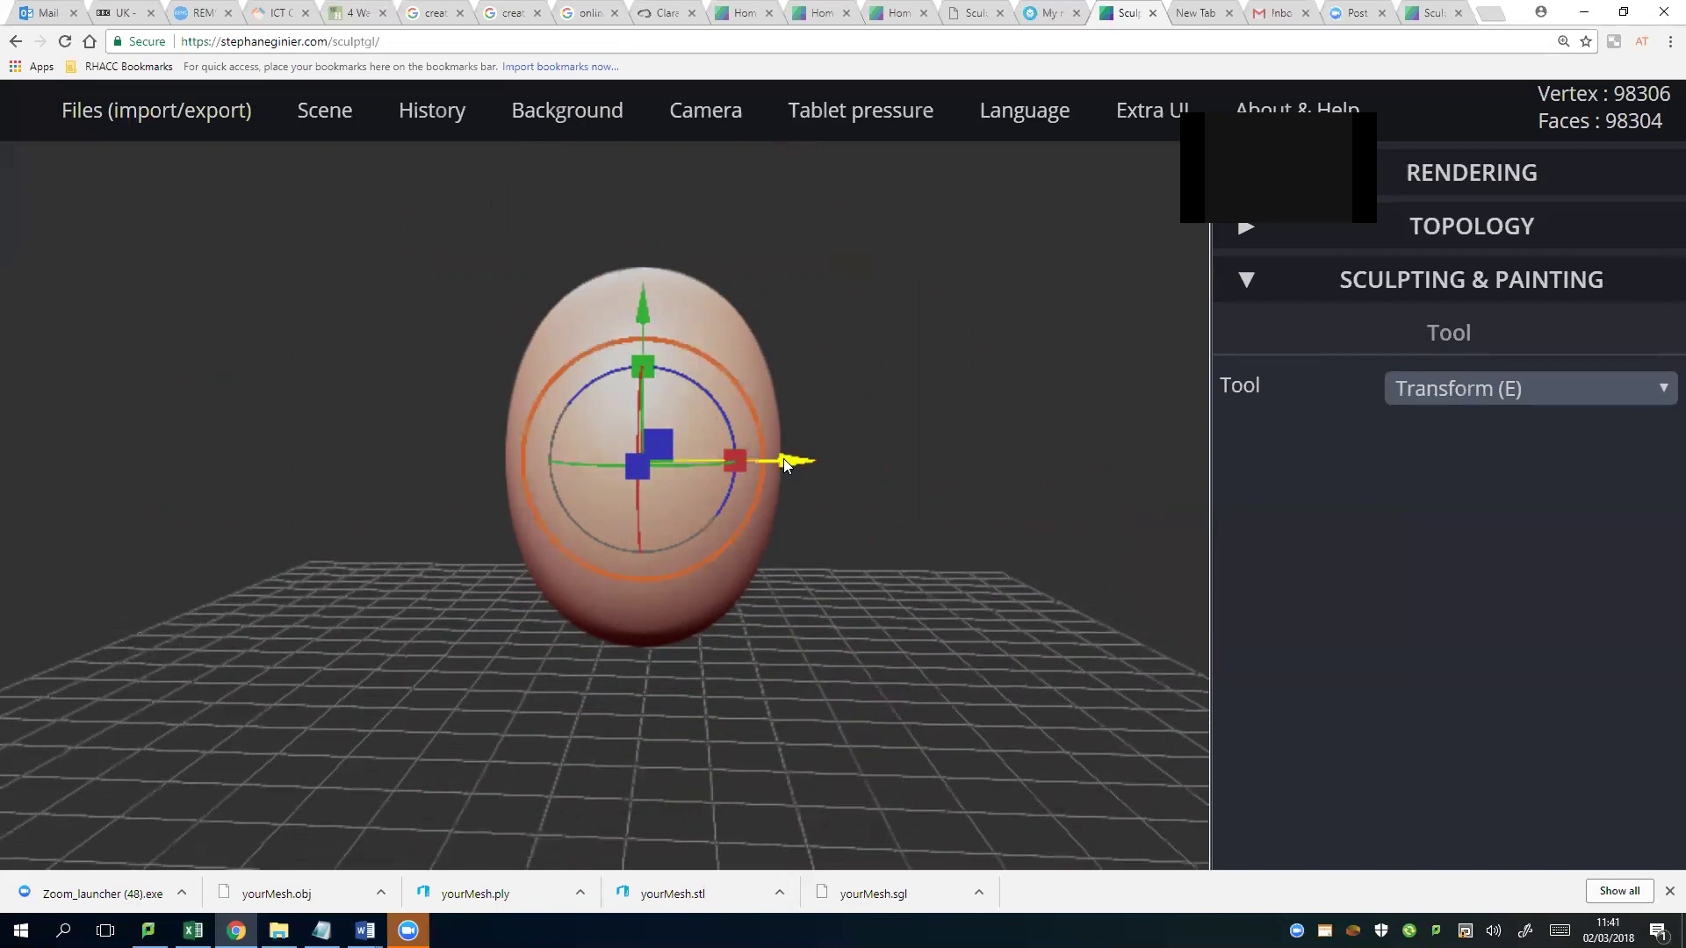
{"action": "left_click_drag", "start_coordinate": [783, 460], "coordinate": [637, 503]}
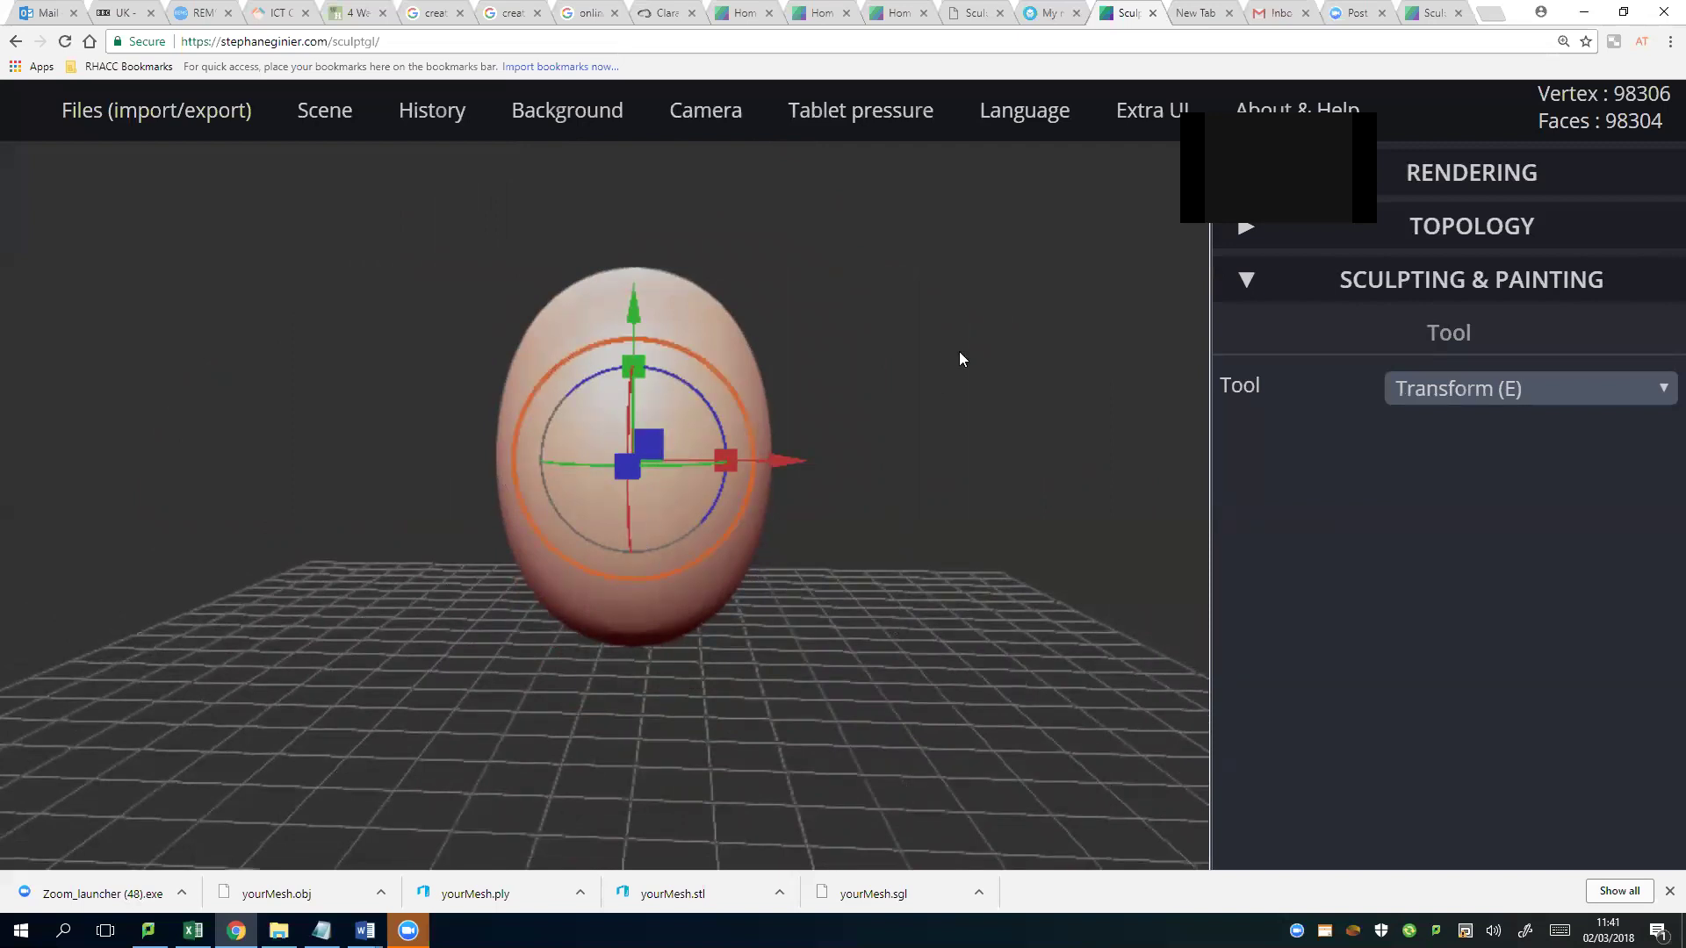
{"action": "key", "text": "Delete"}
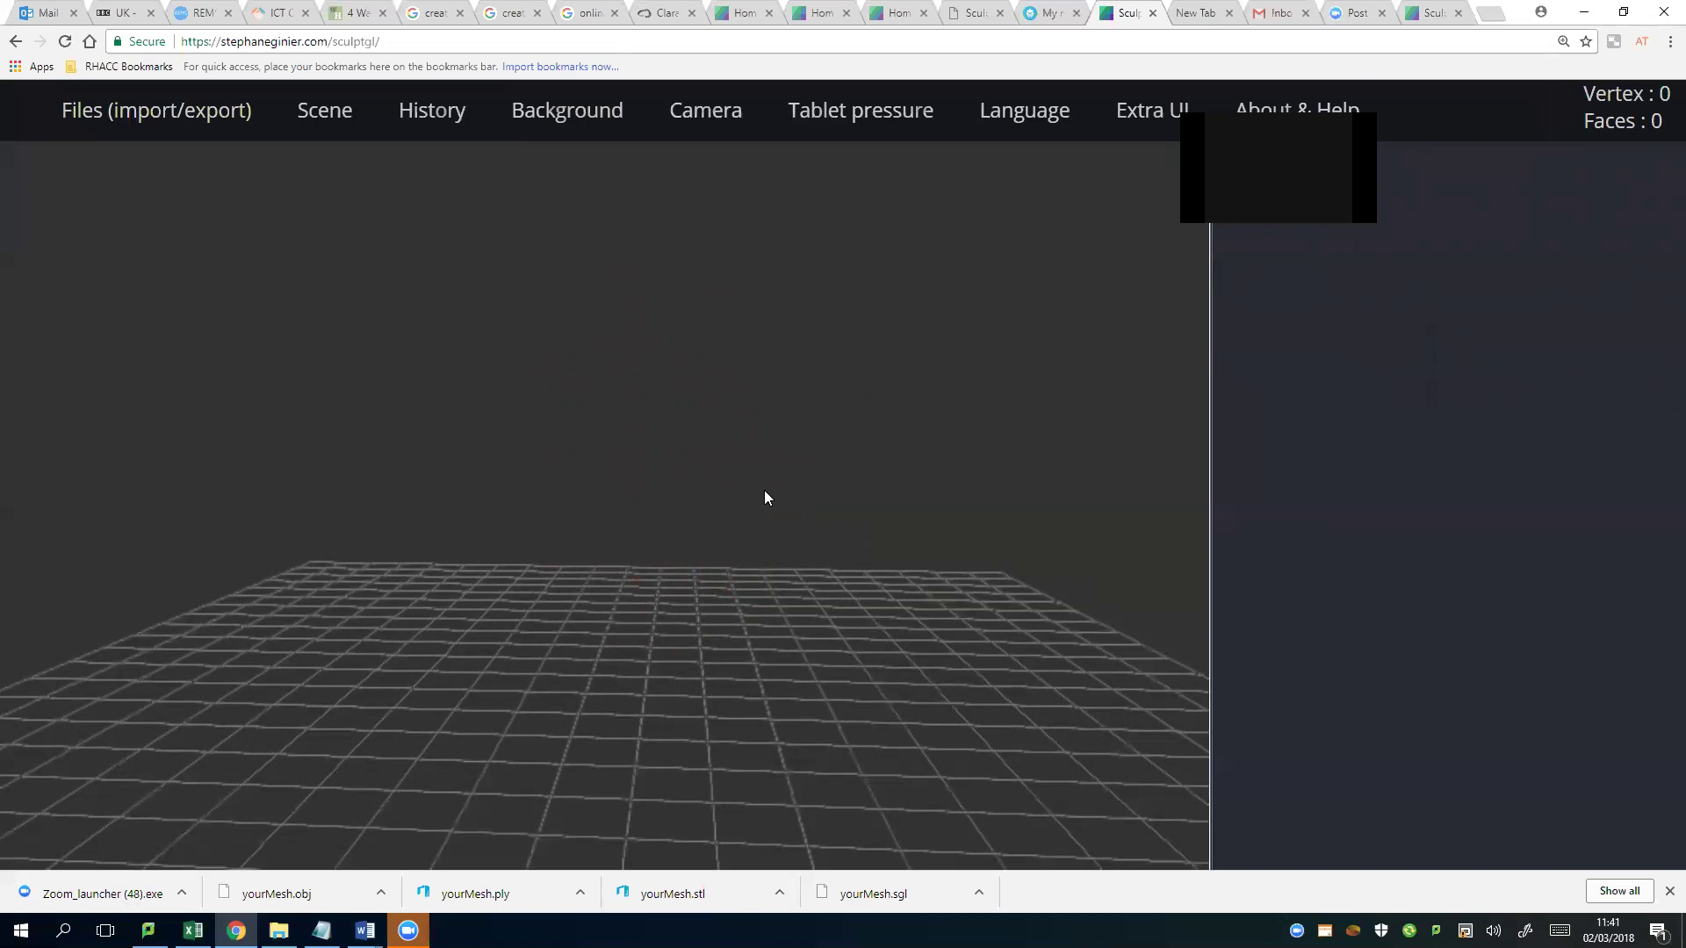
Show the Scene menu's list of primitives over the empty grid.
{"action": "mouse_move", "coordinate": [332, 116]}
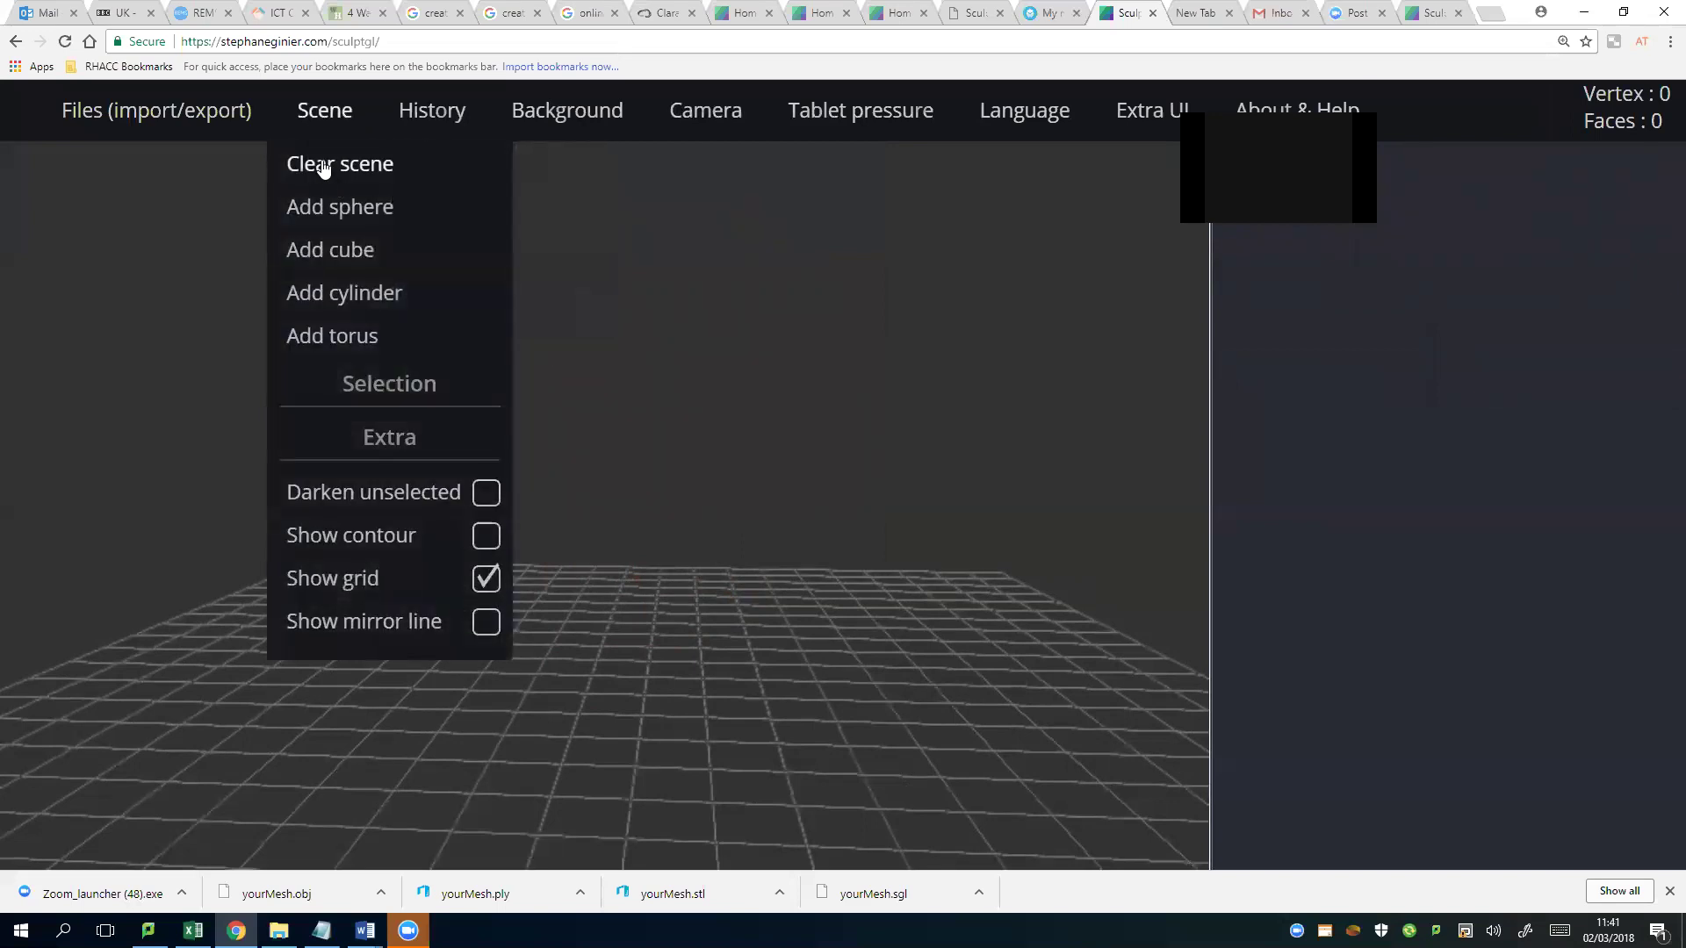
{"action": "left_click", "coordinate": [331, 247]}
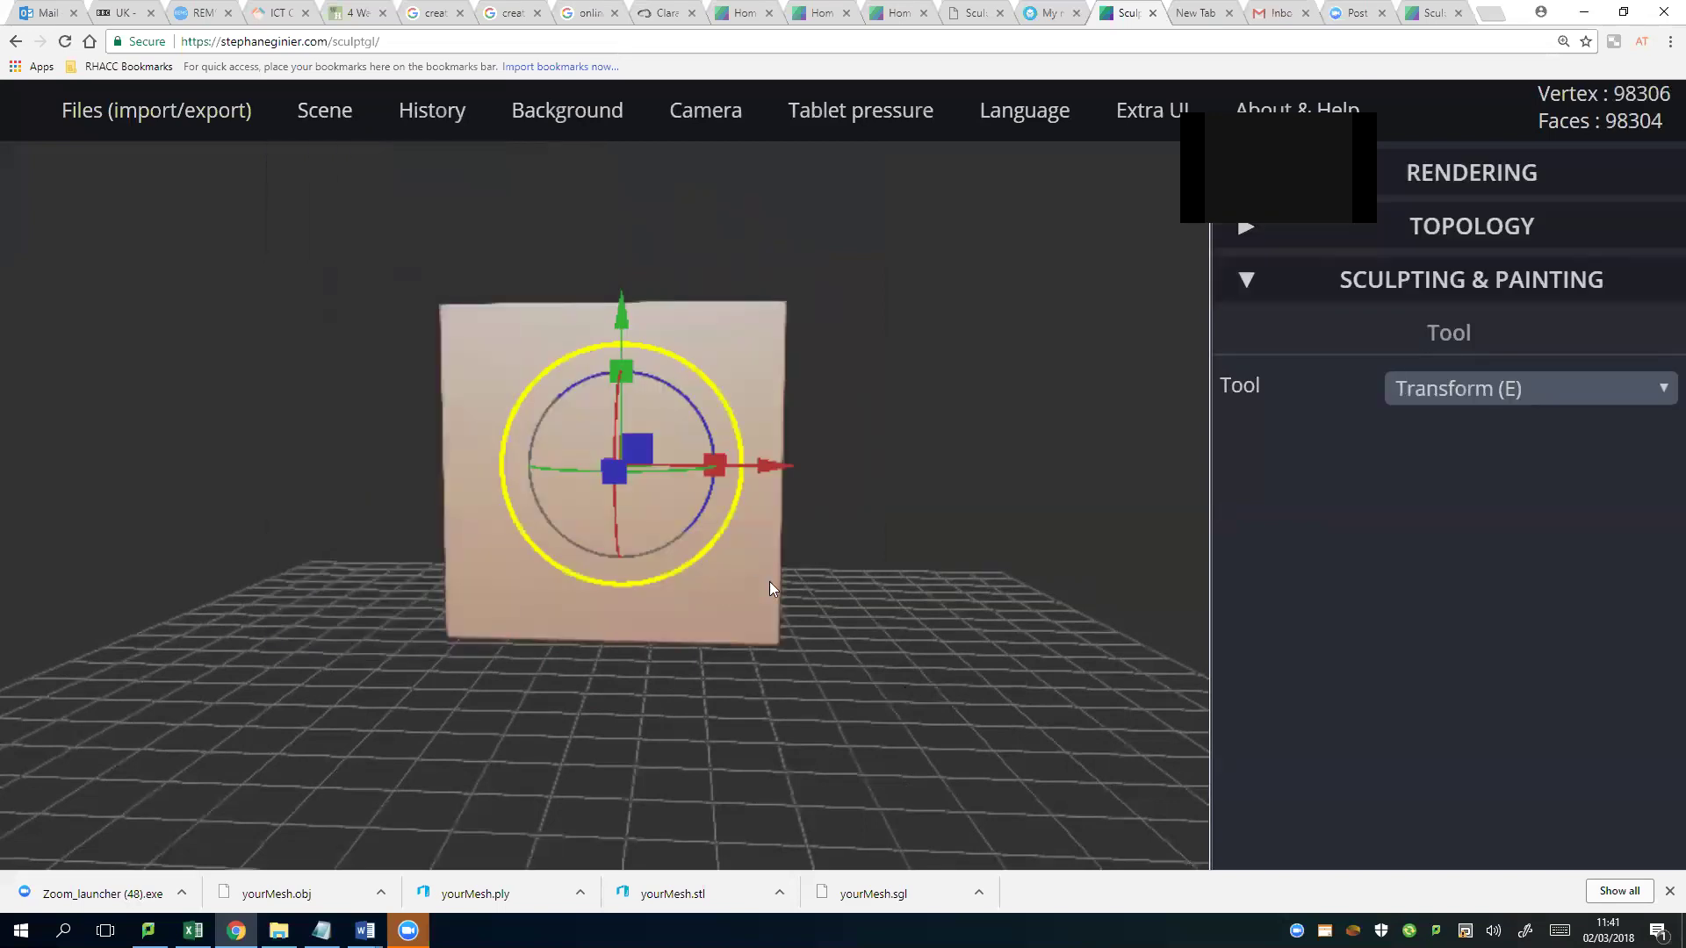
{"action": "left_click_drag", "start_coordinate": [771, 583], "coordinate": [456, 423]}
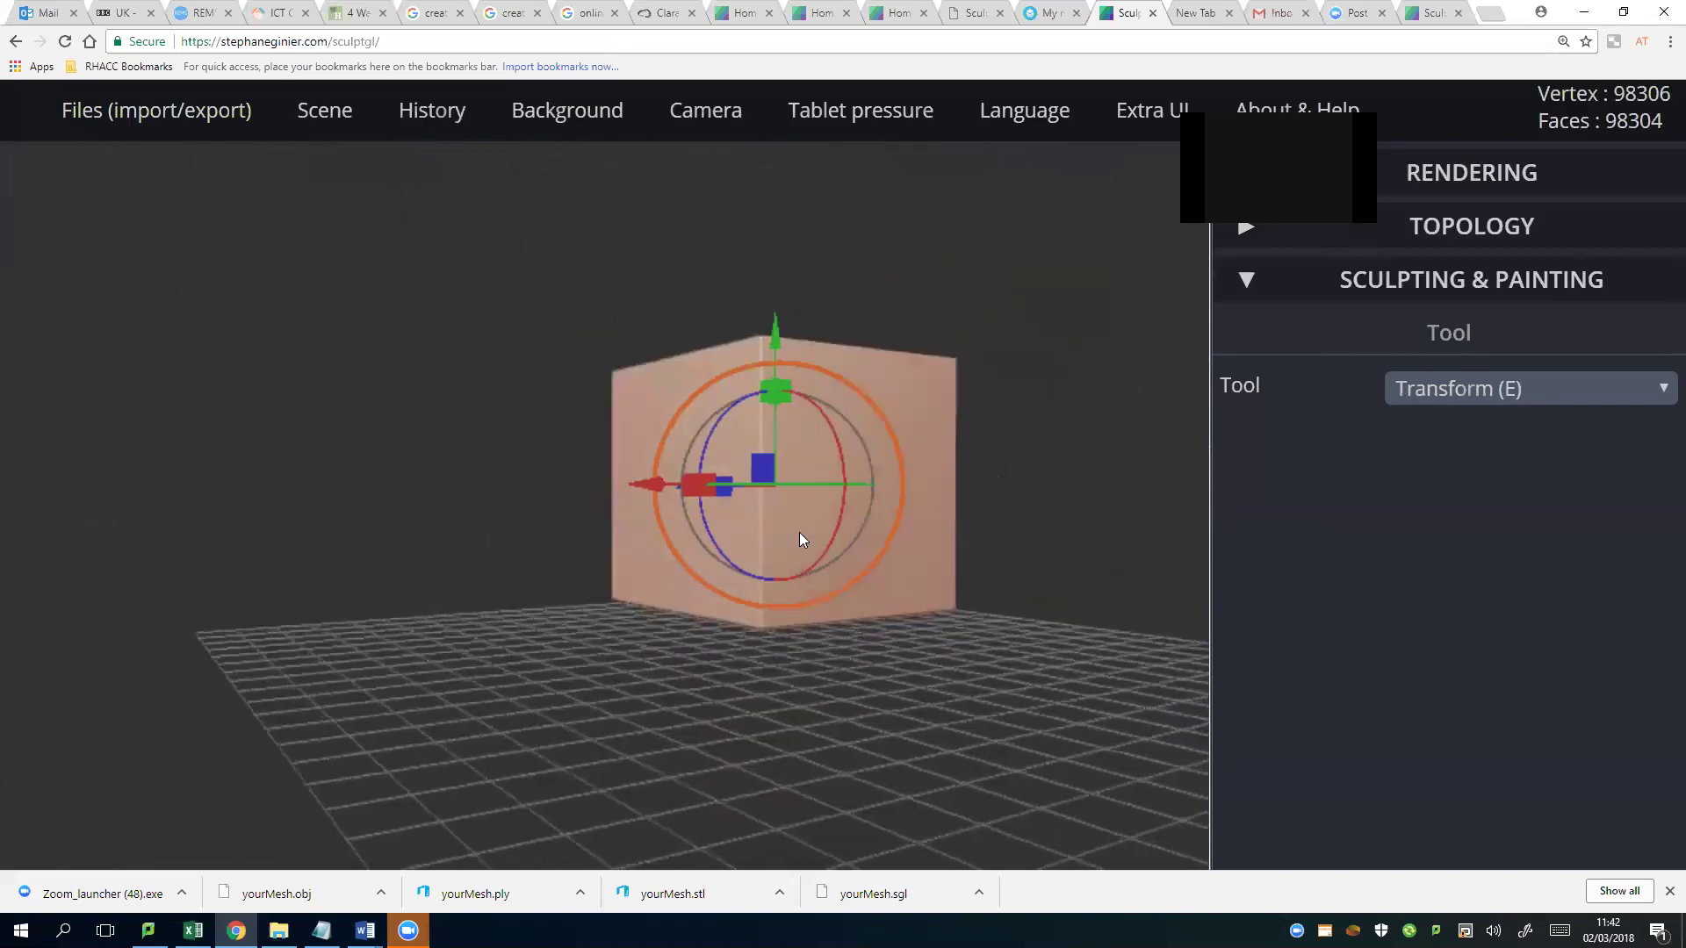
{"action": "left_click_drag", "start_coordinate": [839, 550], "coordinate": [720, 500]}
{"action": "left_click_drag", "start_coordinate": [499, 543], "coordinate": [576, 572]}
{"action": "scroll", "coordinate": [575, 570], "scroll_direction": "up", "scroll_amount": 1}
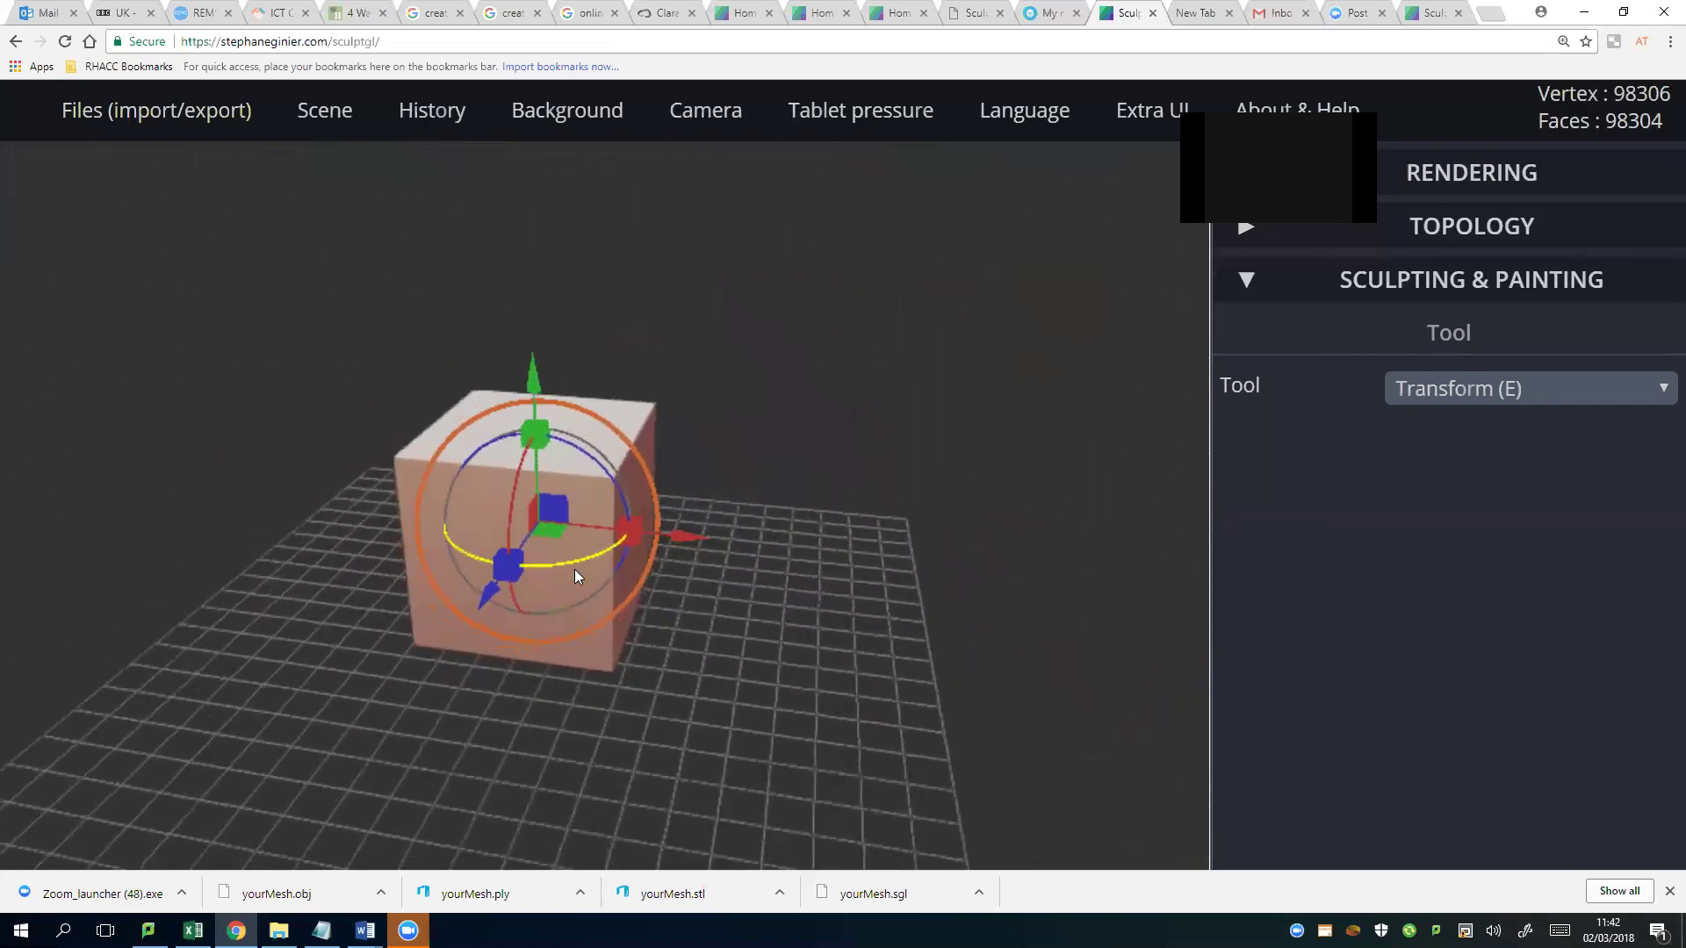
{"action": "scroll", "coordinate": [575, 569], "scroll_direction": "up", "scroll_amount": 1}
{"action": "scroll", "coordinate": [575, 569], "scroll_direction": "down", "scroll_amount": 2}
{"action": "scroll", "coordinate": [574, 569], "scroll_direction": "up", "scroll_amount": 2}
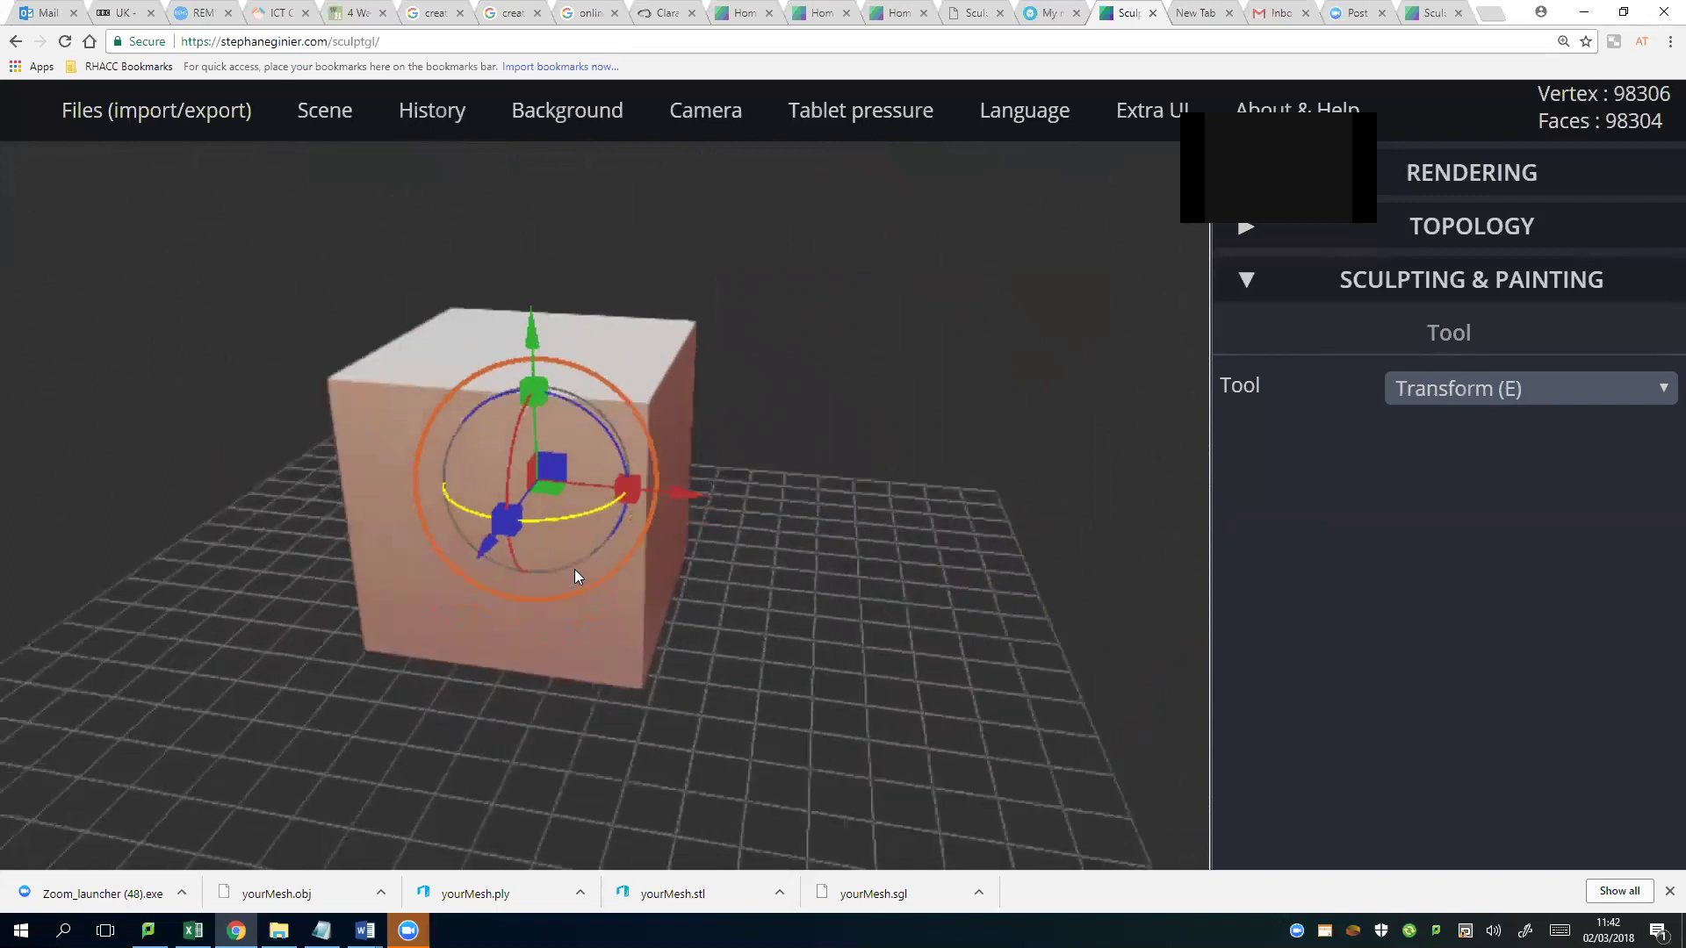
{"action": "scroll", "coordinate": [575, 569], "scroll_direction": "down", "scroll_amount": 2}
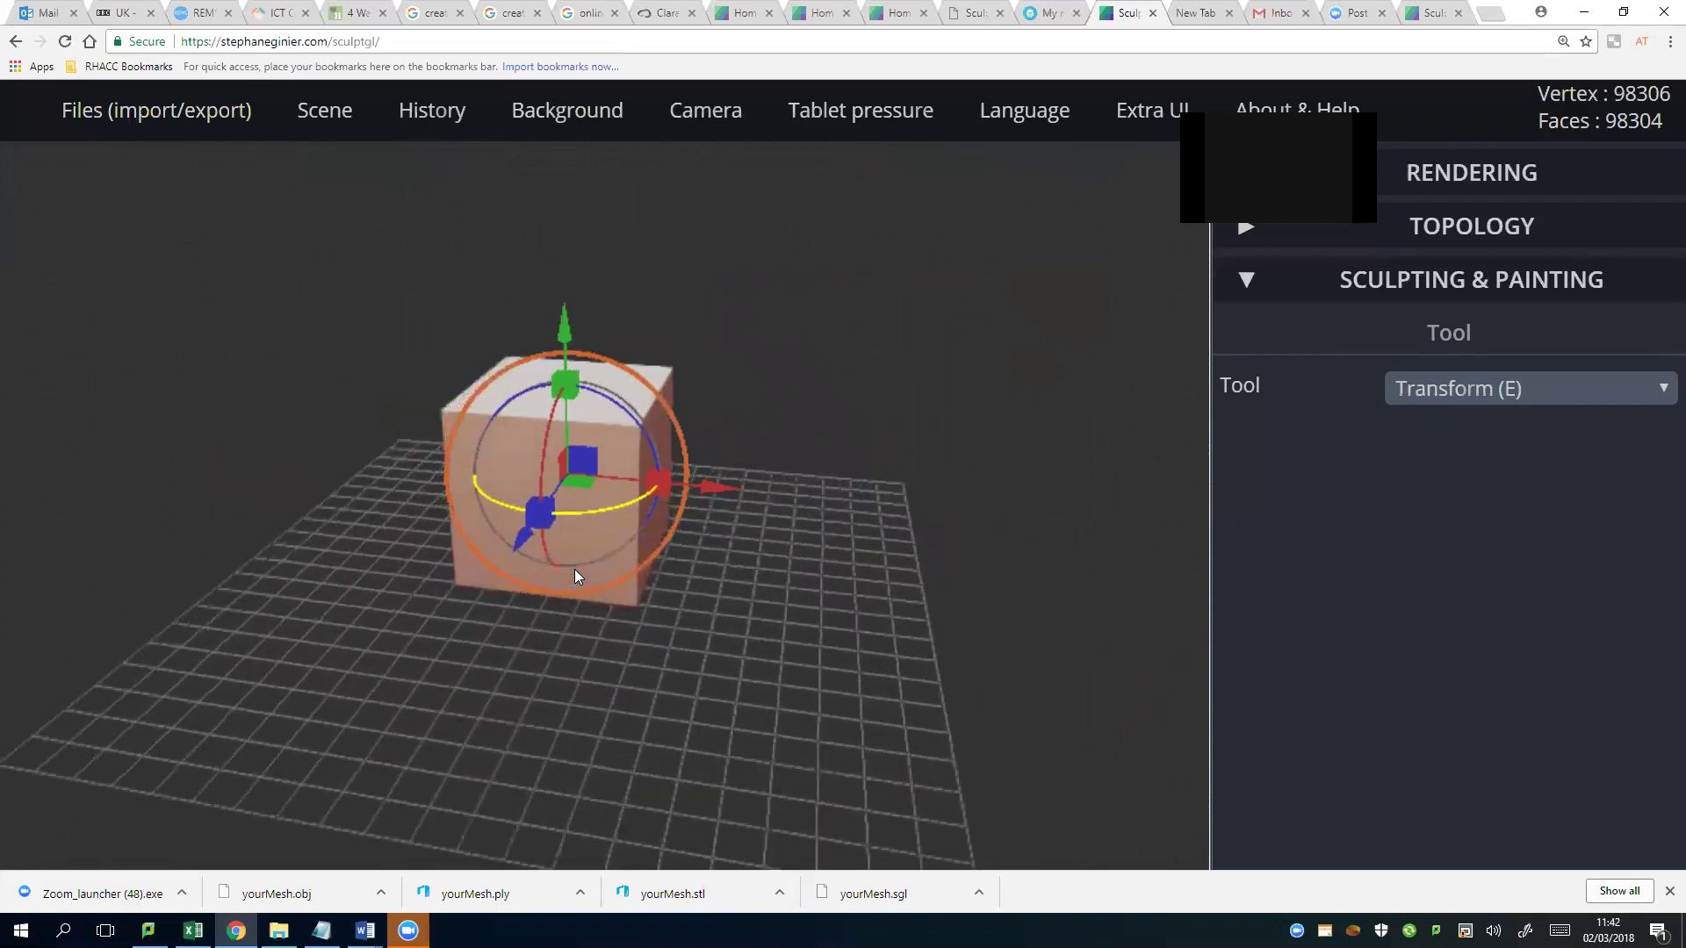
{"action": "key", "text": "Delete"}
Add a cylinder from the Scene menu, view it from several angles, then delete it.
{"action": "mouse_move", "coordinate": [339, 106]}
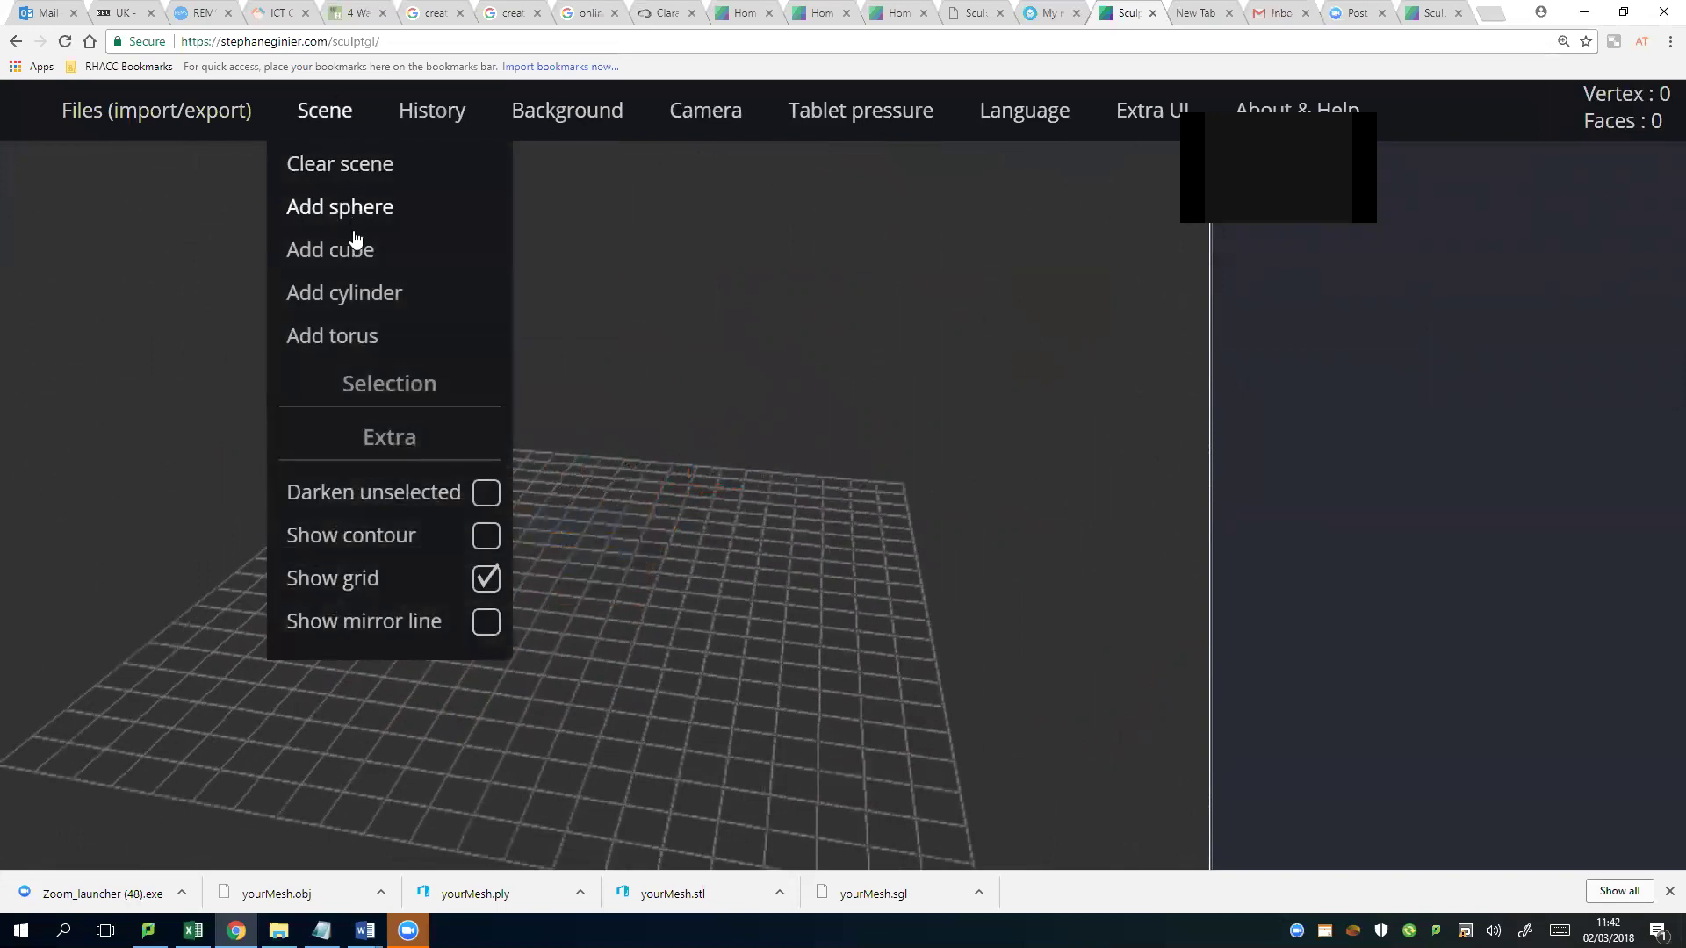
{"action": "left_click", "coordinate": [355, 293]}
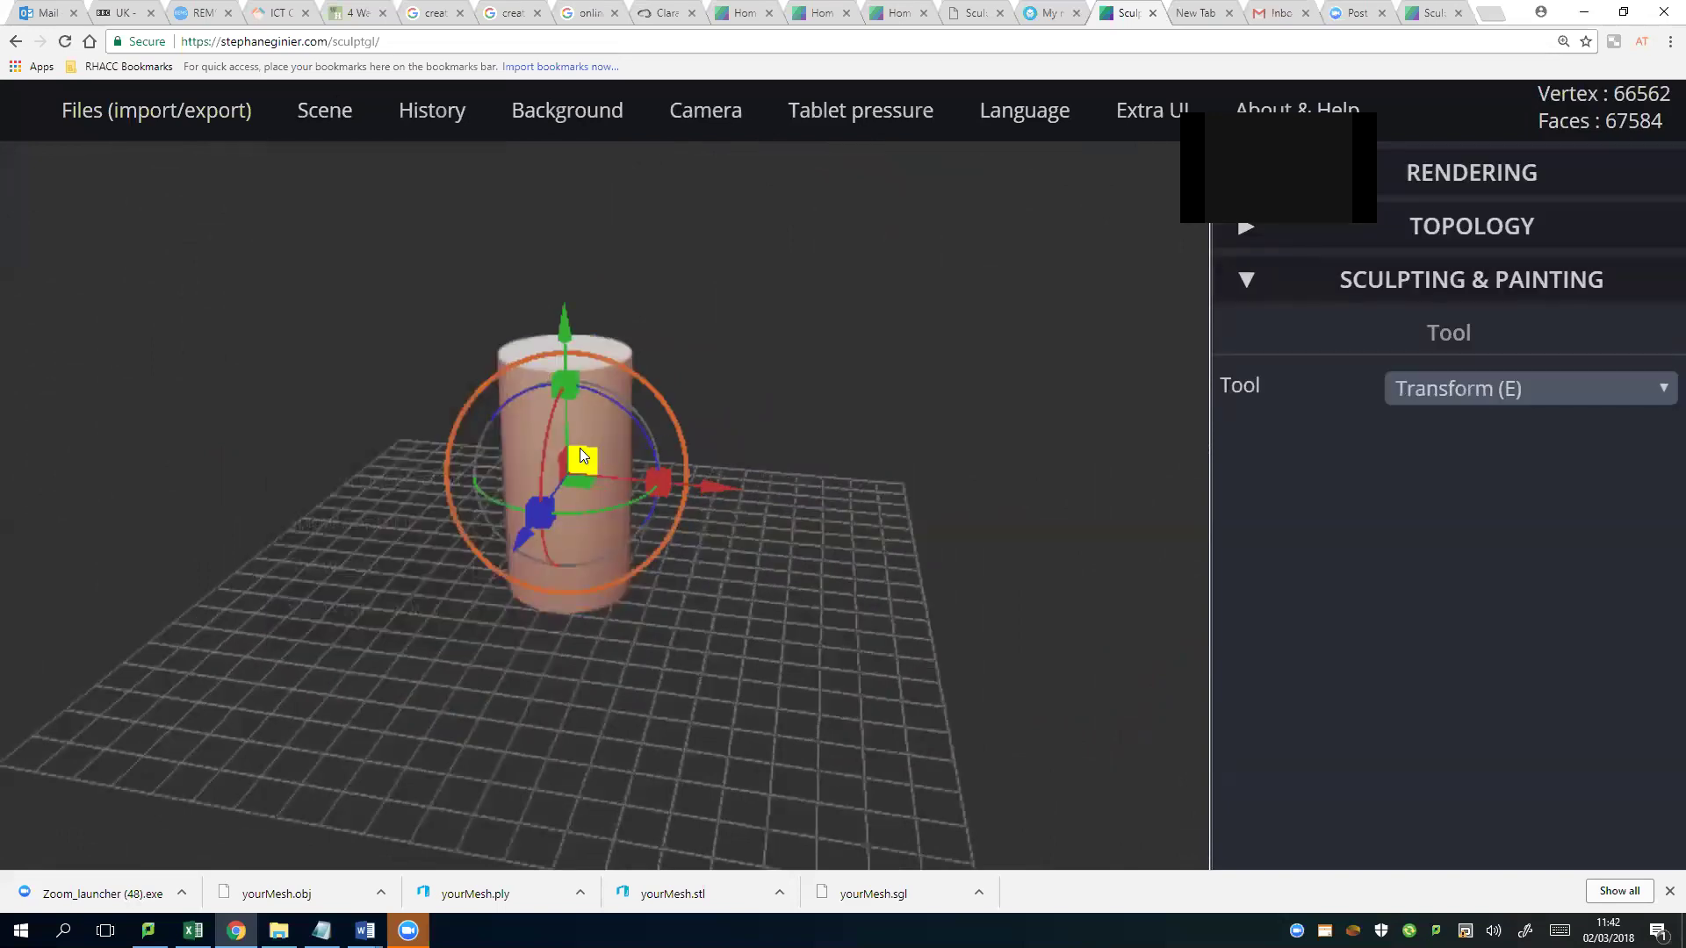
{"action": "right_click_drag", "start_coordinate": [580, 448], "coordinate": [718, 535]}
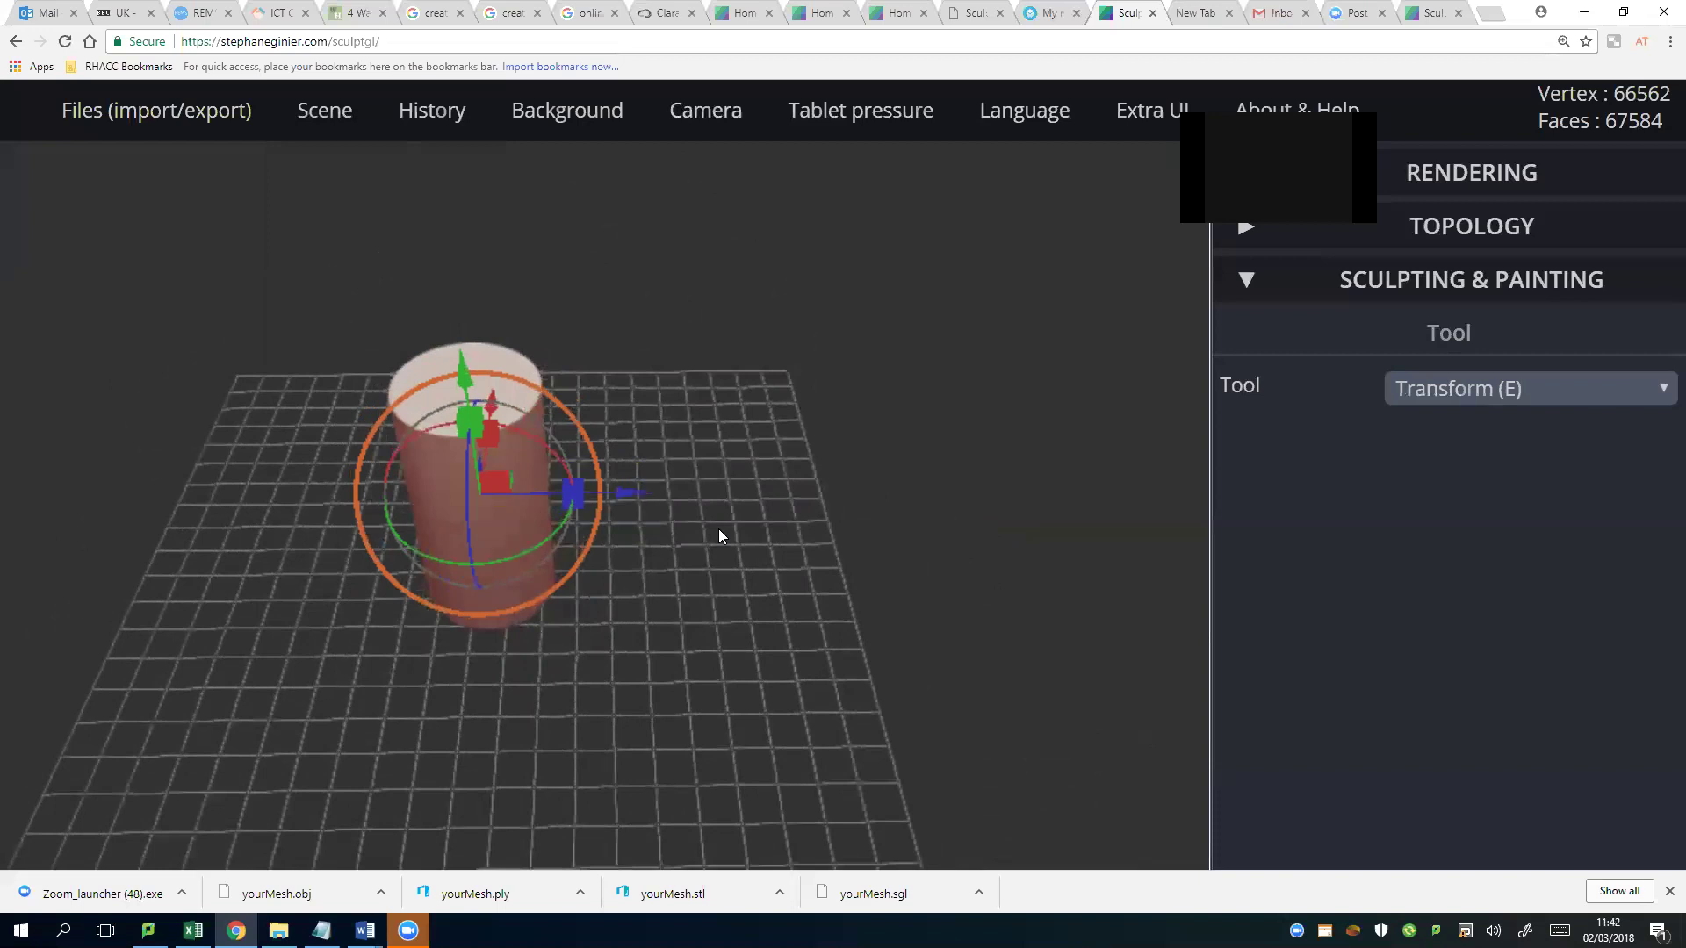
{"action": "left_click_drag", "start_coordinate": [586, 494], "coordinate": [429, 453]}
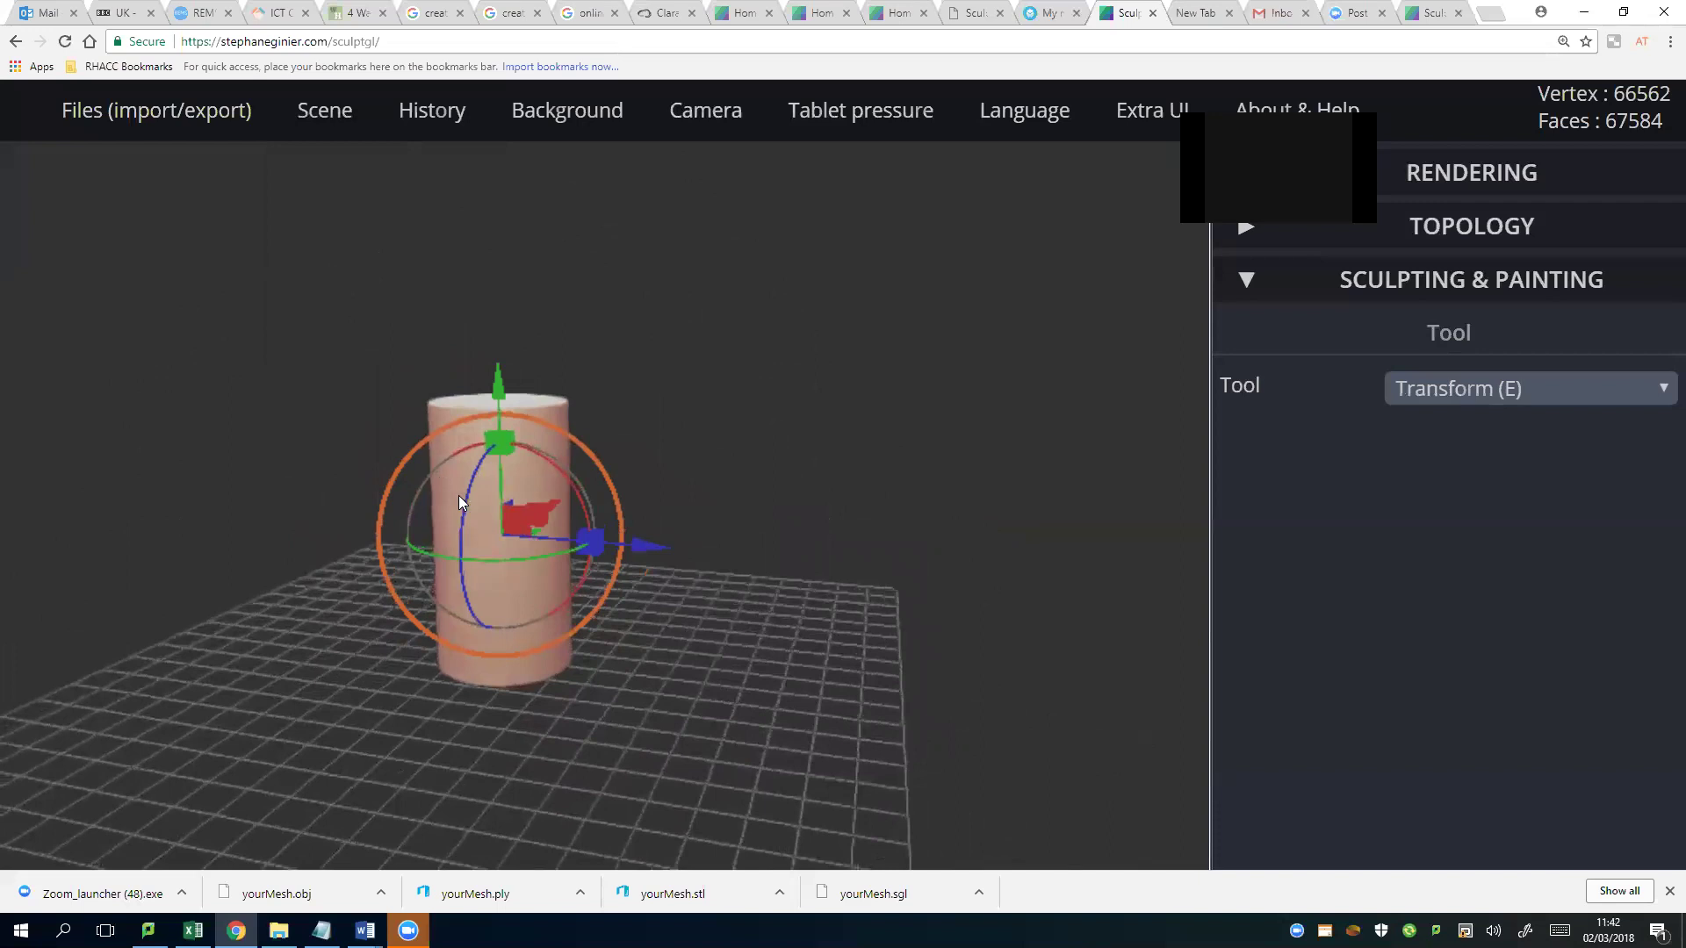
{"action": "left_click_drag", "start_coordinate": [533, 567], "coordinate": [634, 604]}
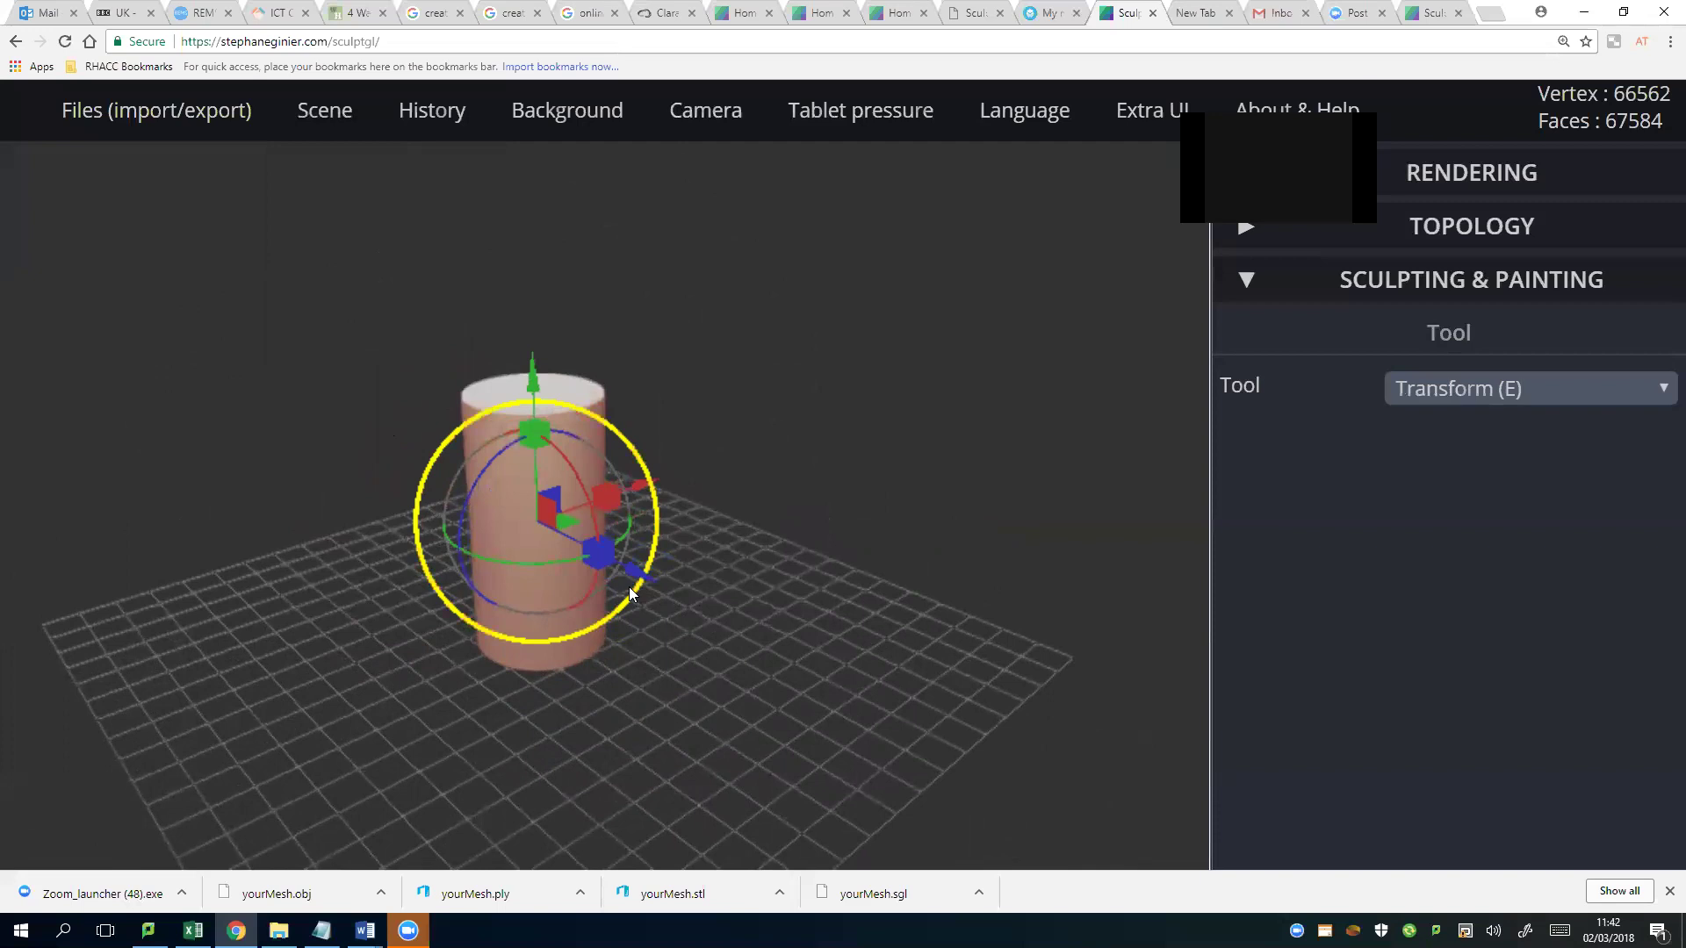
{"action": "key", "text": "Delete"}
{"action": "mouse_move", "coordinate": [334, 132]}
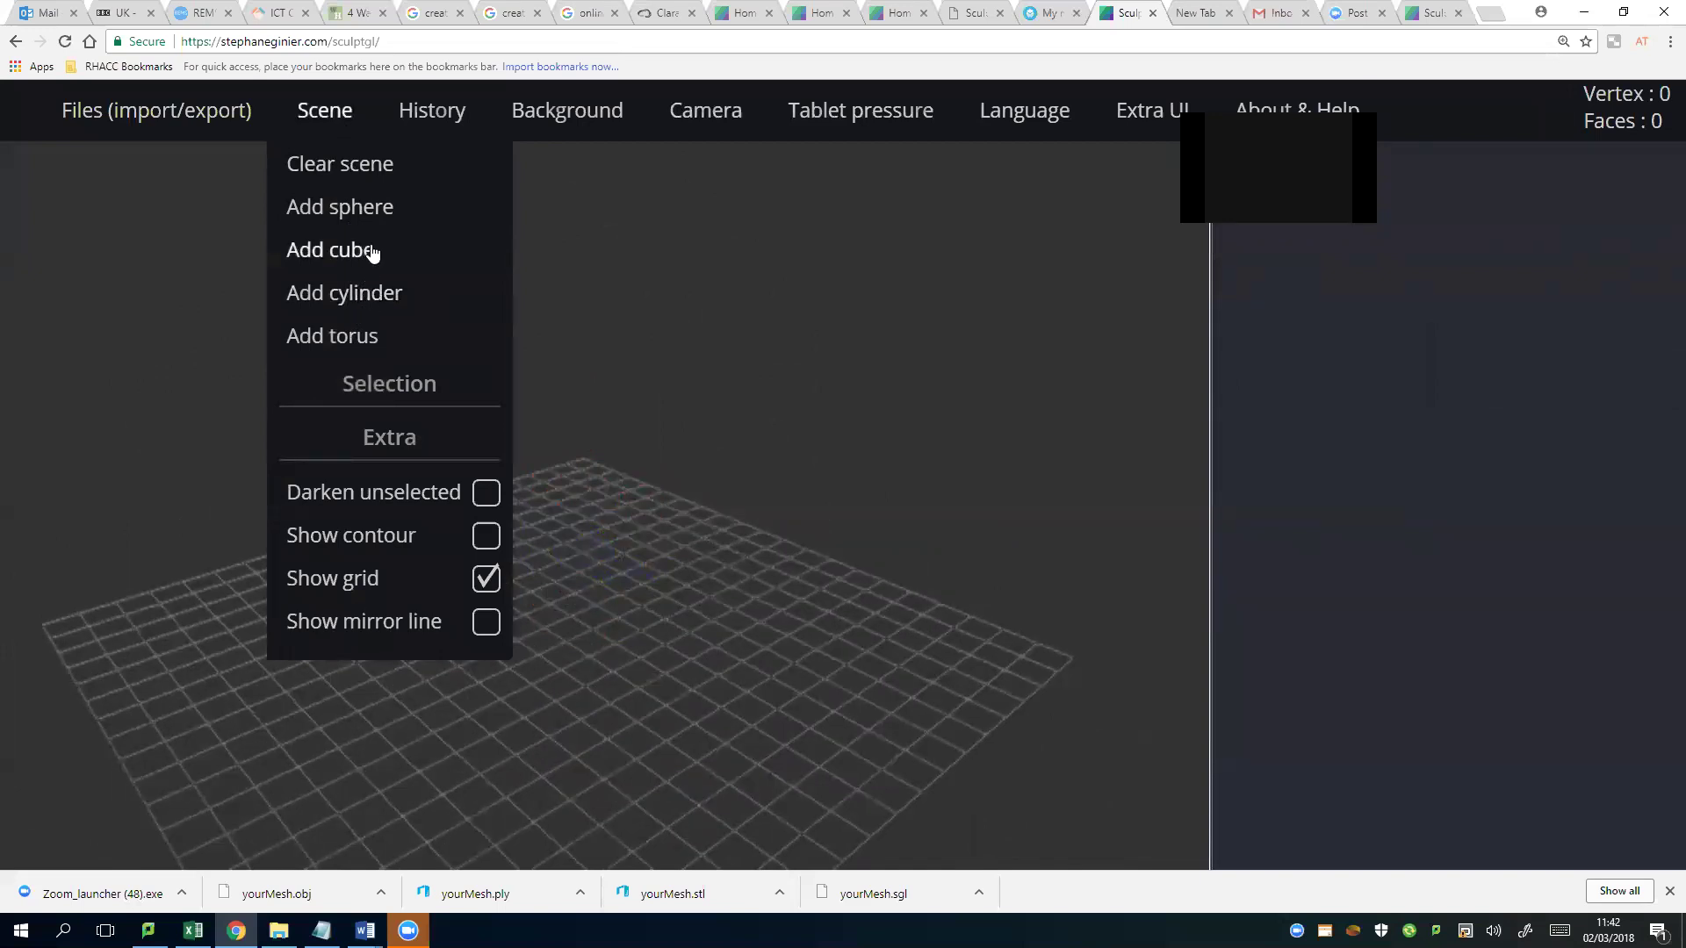
Add a 65,536-vertex torus and inspect it from above and from a low side view.
{"action": "left_click", "coordinate": [359, 343]}
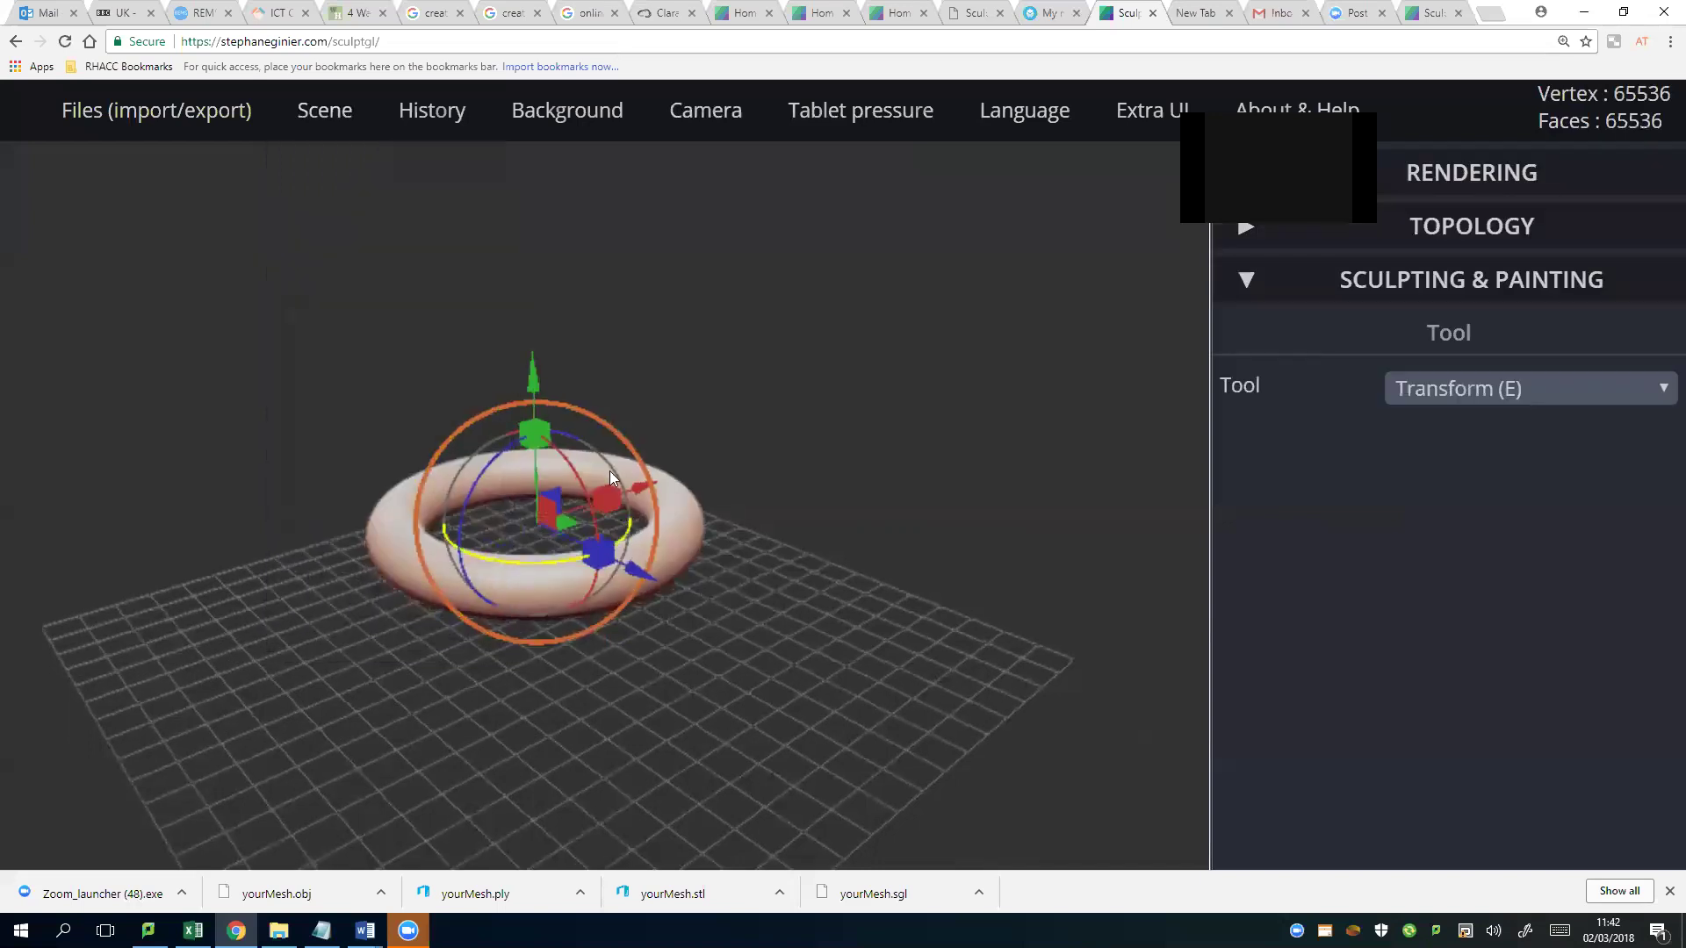
{"action": "left_click_drag", "start_coordinate": [609, 471], "coordinate": [595, 557]}
{"action": "scroll", "coordinate": [597, 555], "scroll_direction": "up", "scroll_amount": 2}
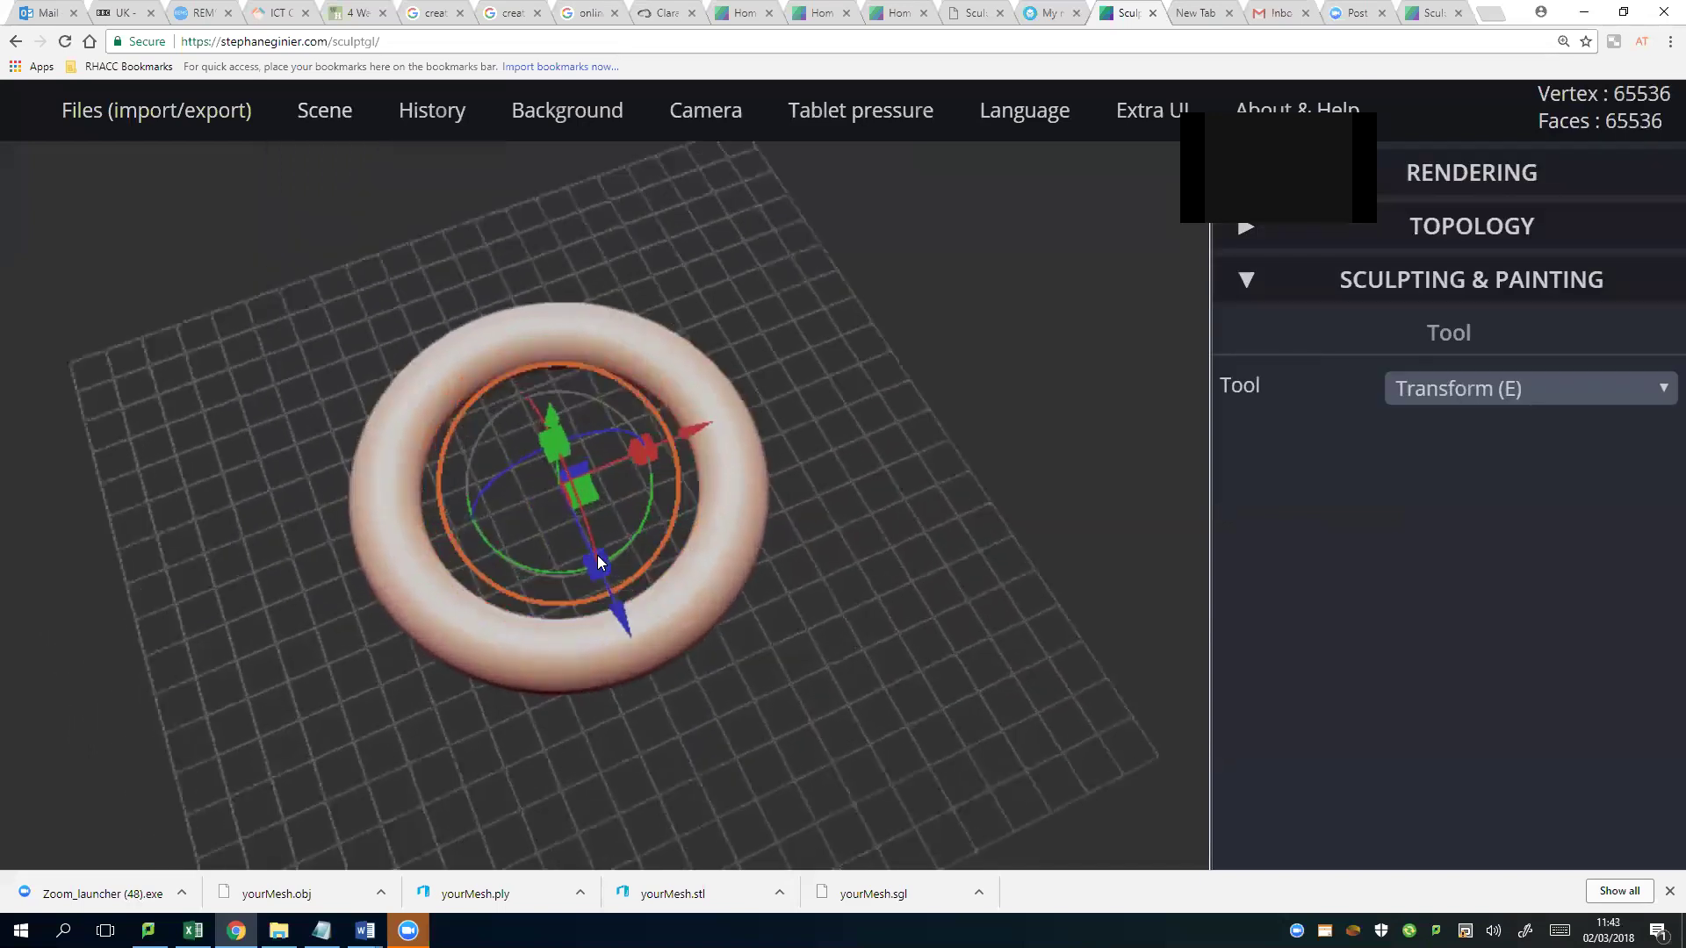
{"action": "scroll", "coordinate": [597, 555], "scroll_direction": "up", "scroll_amount": 1}
{"action": "right_click_drag", "start_coordinate": [598, 555], "coordinate": [426, 526]}
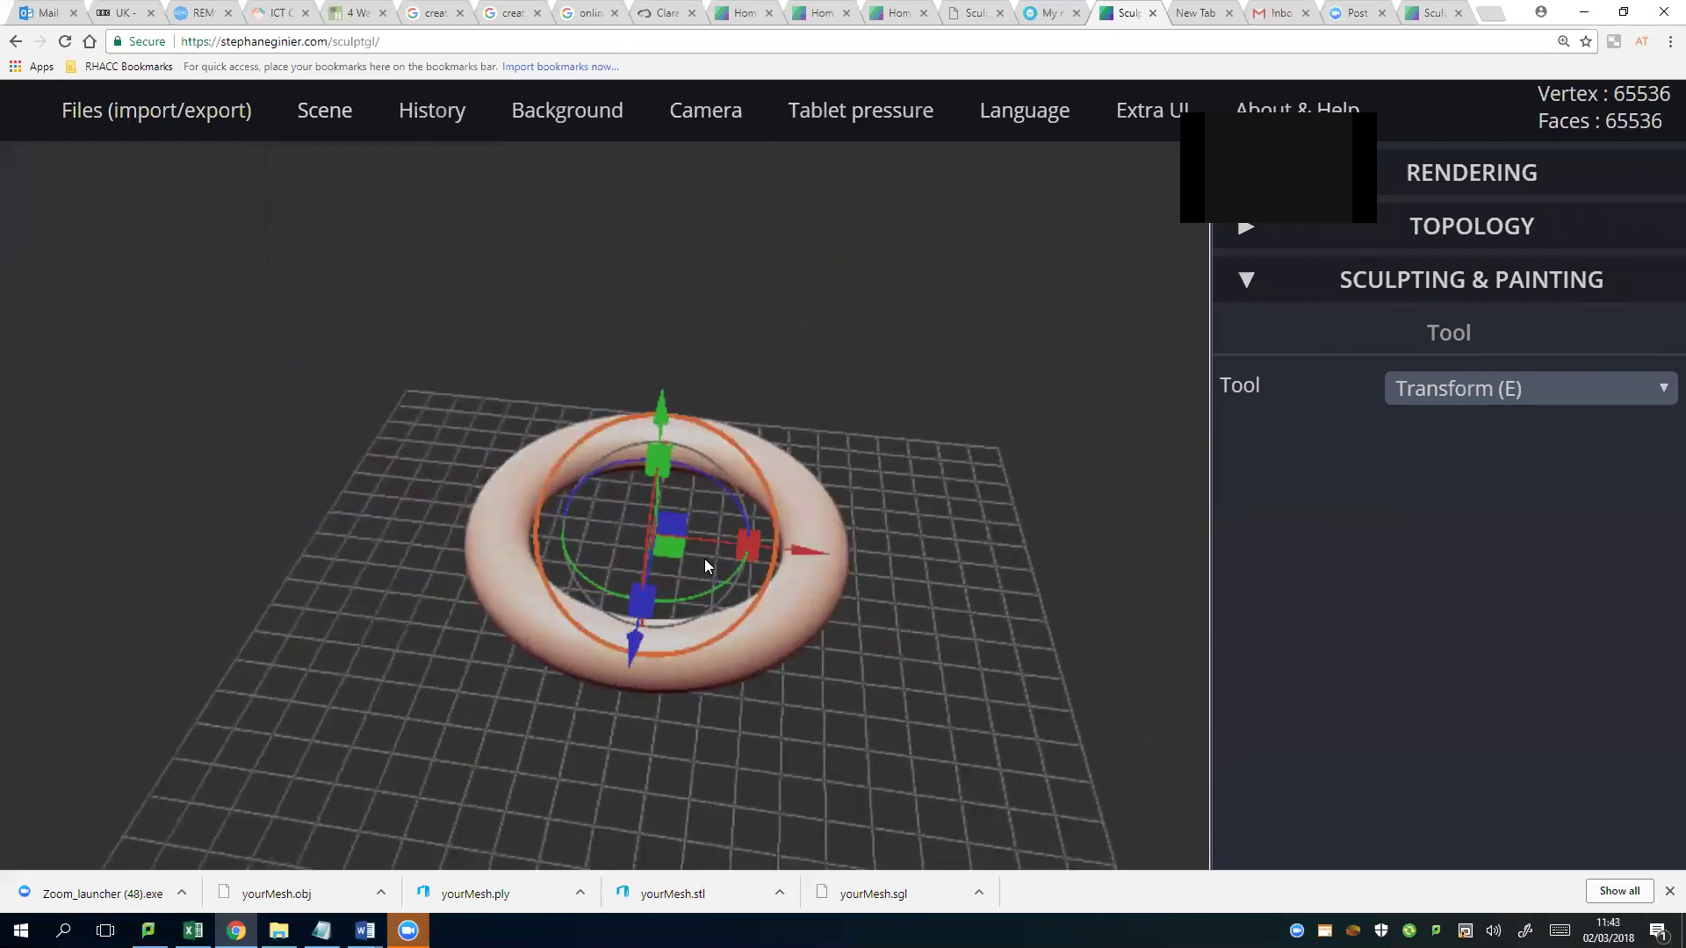
{"action": "scroll", "coordinate": [704, 558], "scroll_direction": "up", "scroll_amount": 5}
{"action": "scroll", "coordinate": [704, 559], "scroll_direction": "down", "scroll_amount": 4}
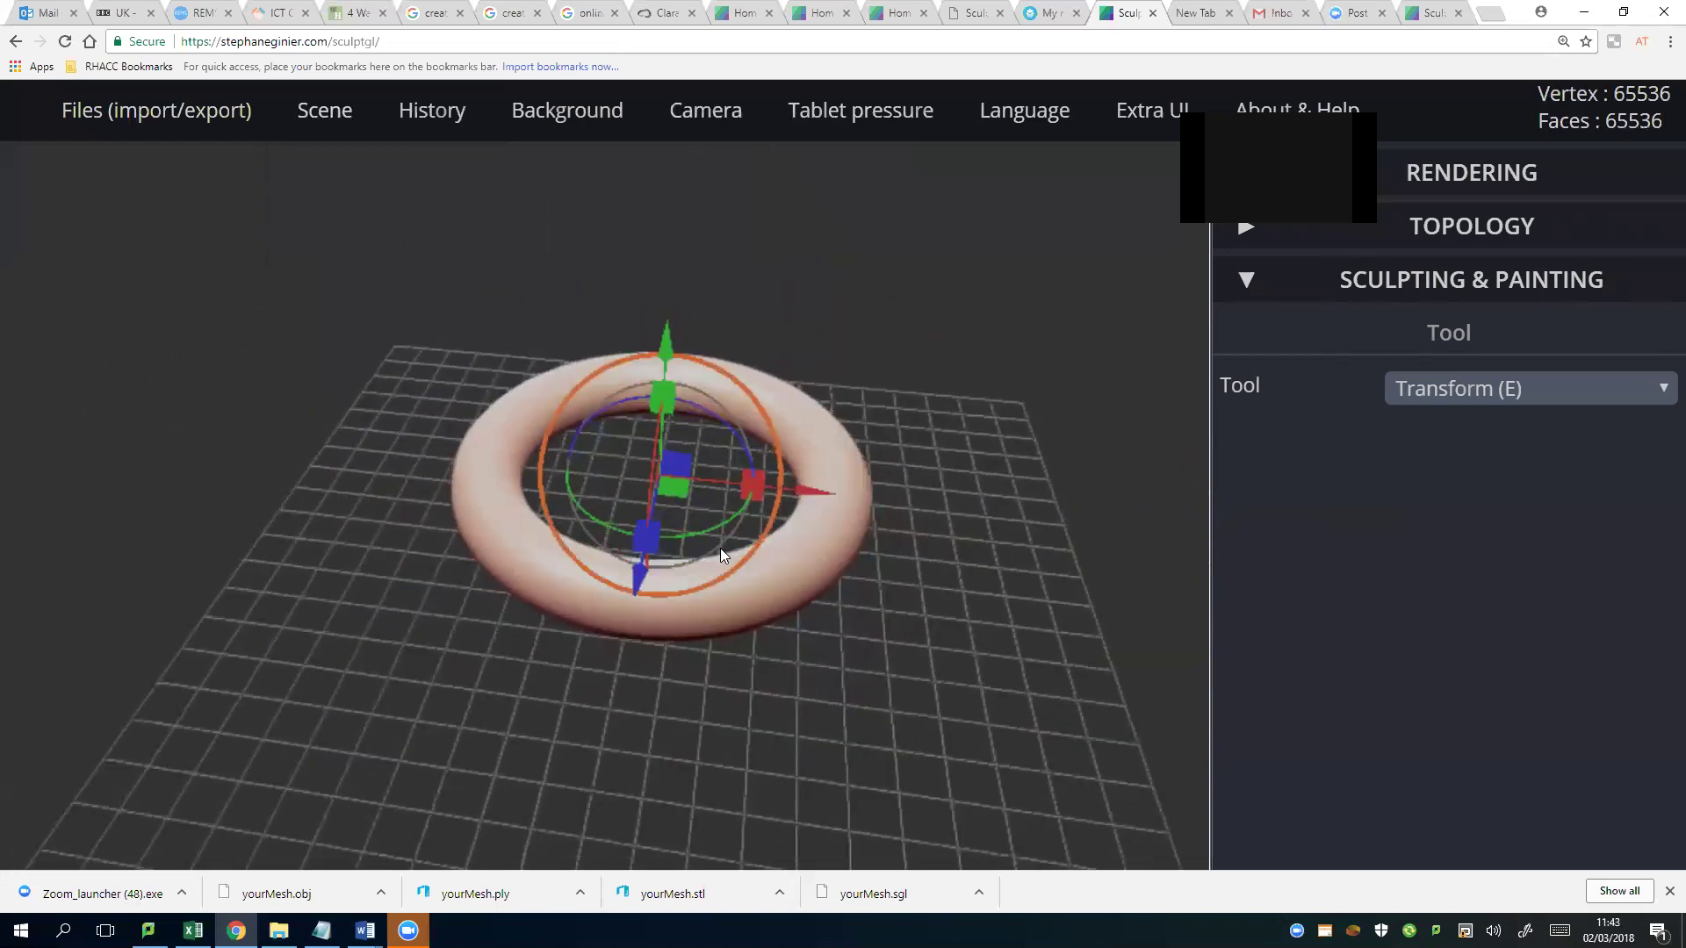
{"action": "right_click_drag", "start_coordinate": [708, 560], "coordinate": [687, 602]}
{"action": "scroll", "coordinate": [687, 602], "scroll_direction": "down", "scroll_amount": 2}
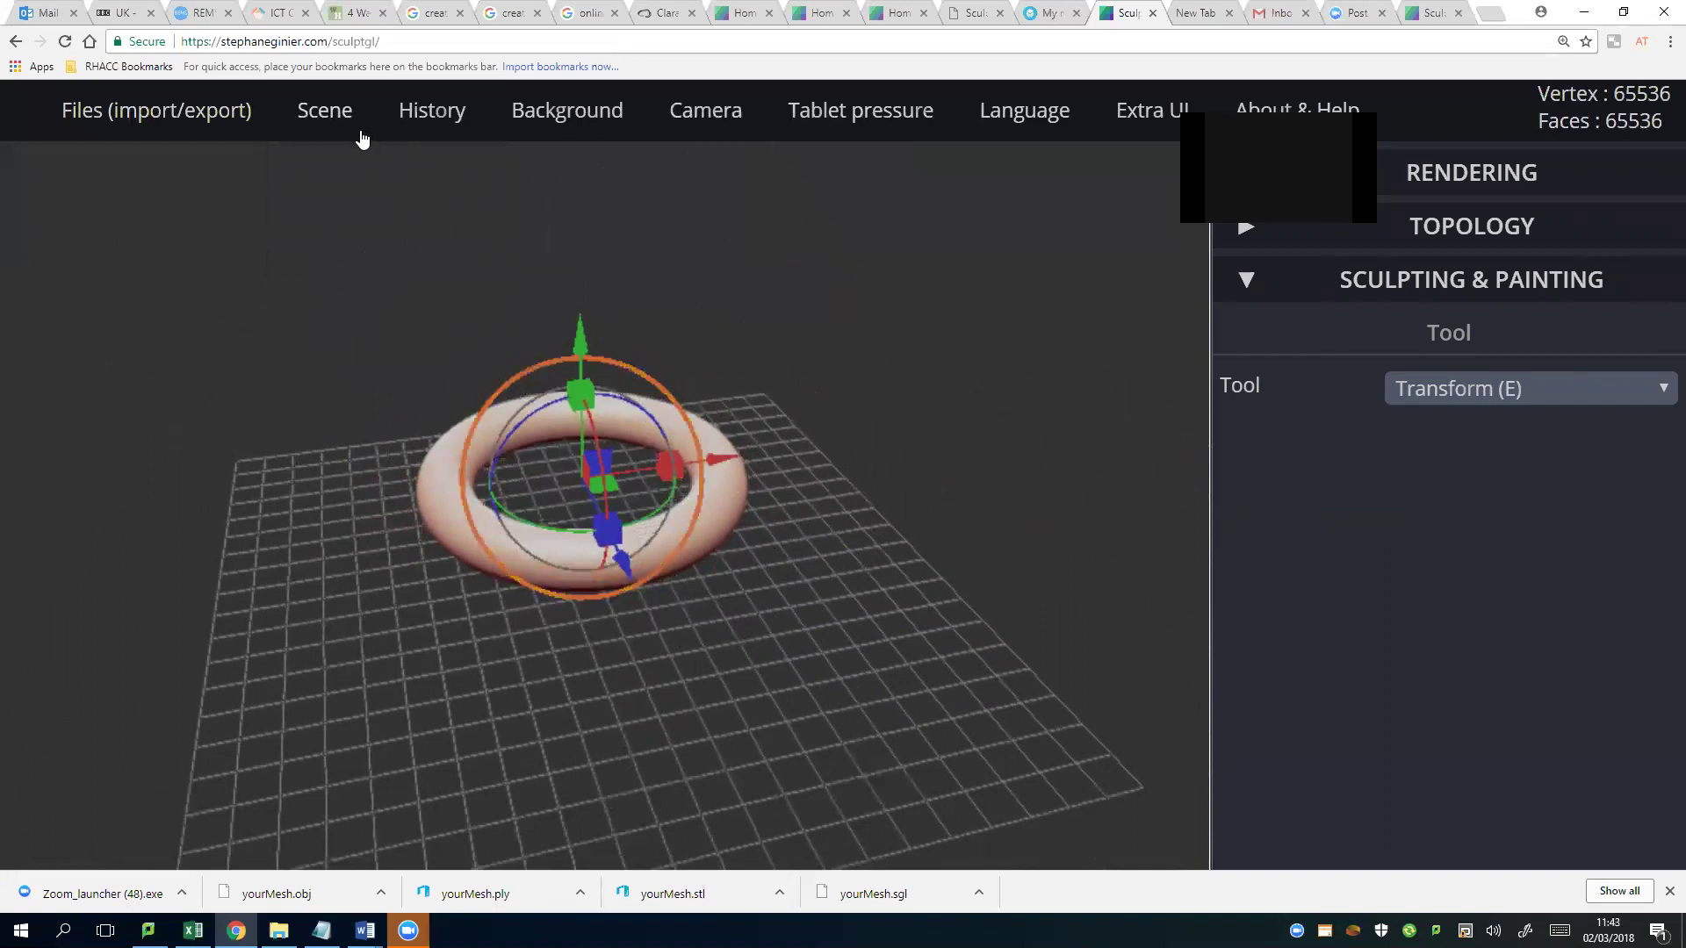
Add a cube, then move the sphere right and the torus left out of it.
{"action": "mouse_move", "coordinate": [338, 123]}
{"action": "left_click", "coordinate": [346, 263]}
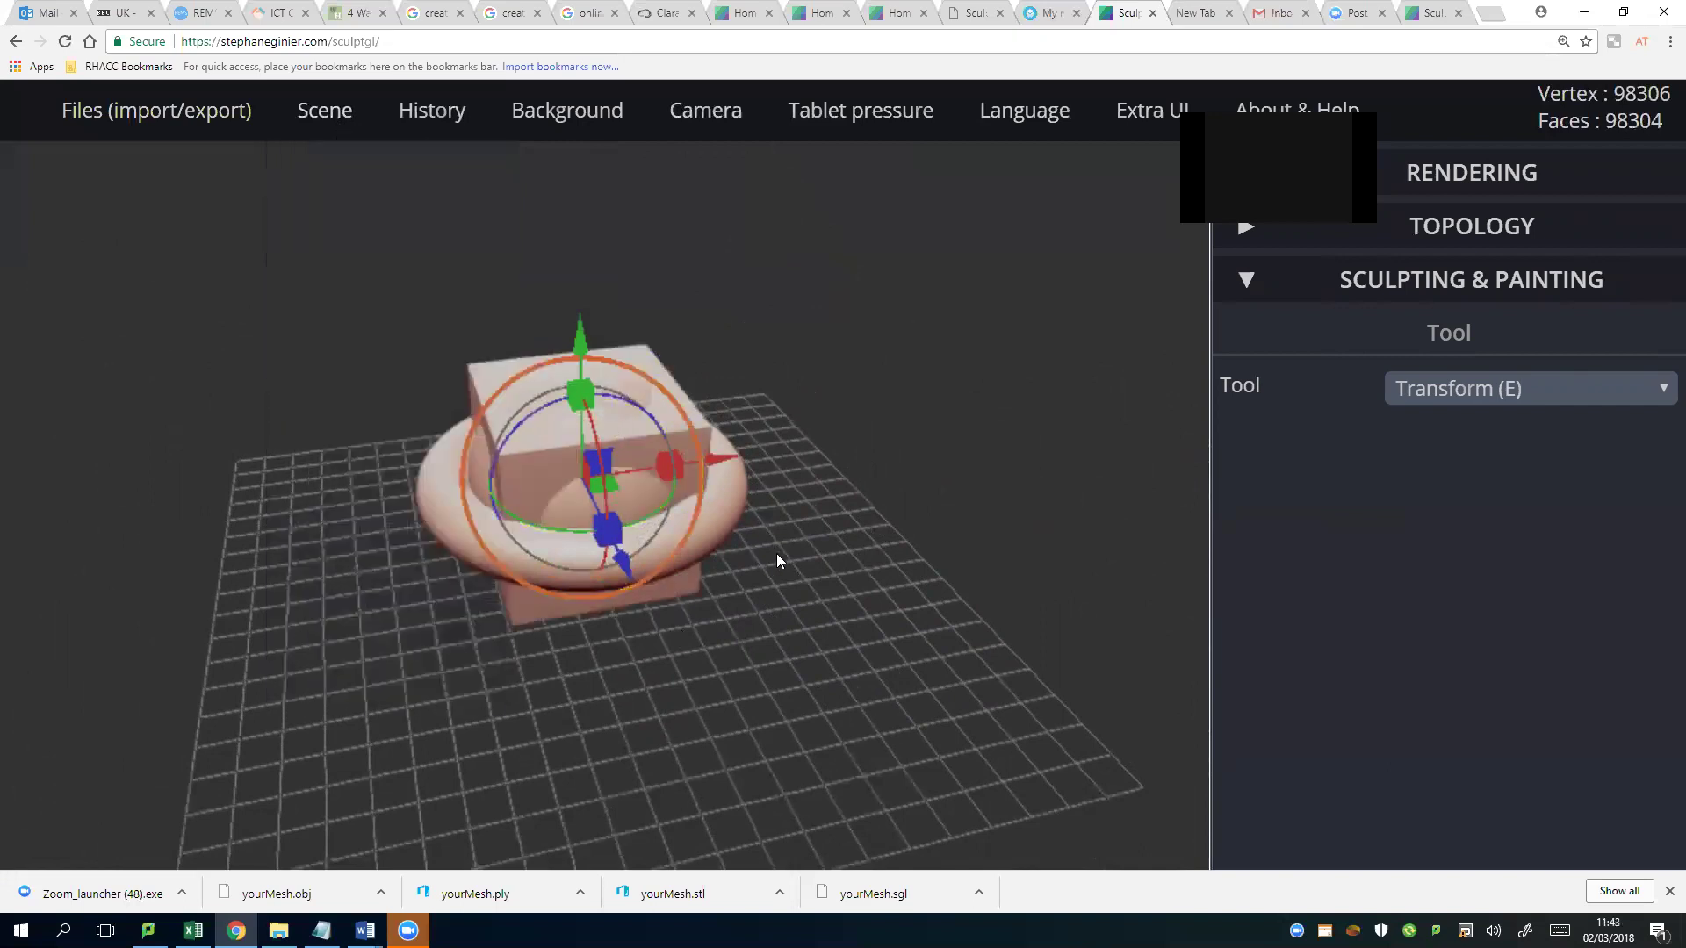
{"action": "scroll", "coordinate": [732, 623], "scroll_direction": "up", "scroll_amount": 5}
{"action": "scroll", "coordinate": [731, 616], "scroll_direction": "down", "scroll_amount": 10}
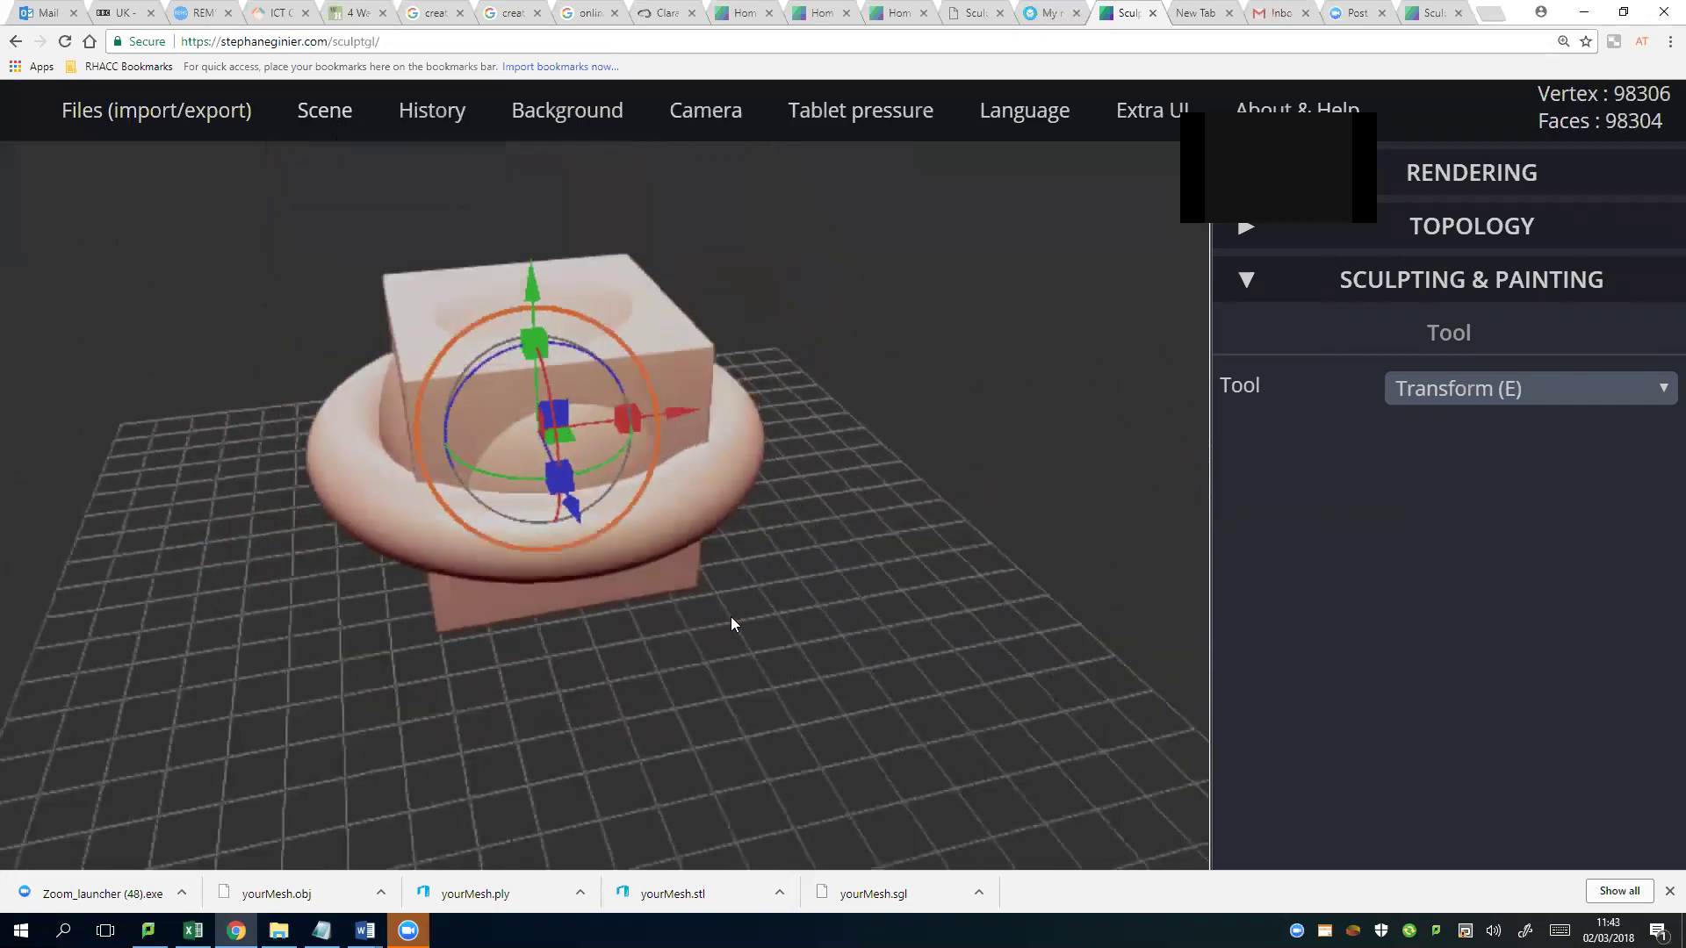
{"action": "left_click_drag", "start_coordinate": [698, 442], "coordinate": [813, 422]}
{"action": "left_click", "coordinate": [557, 518]}
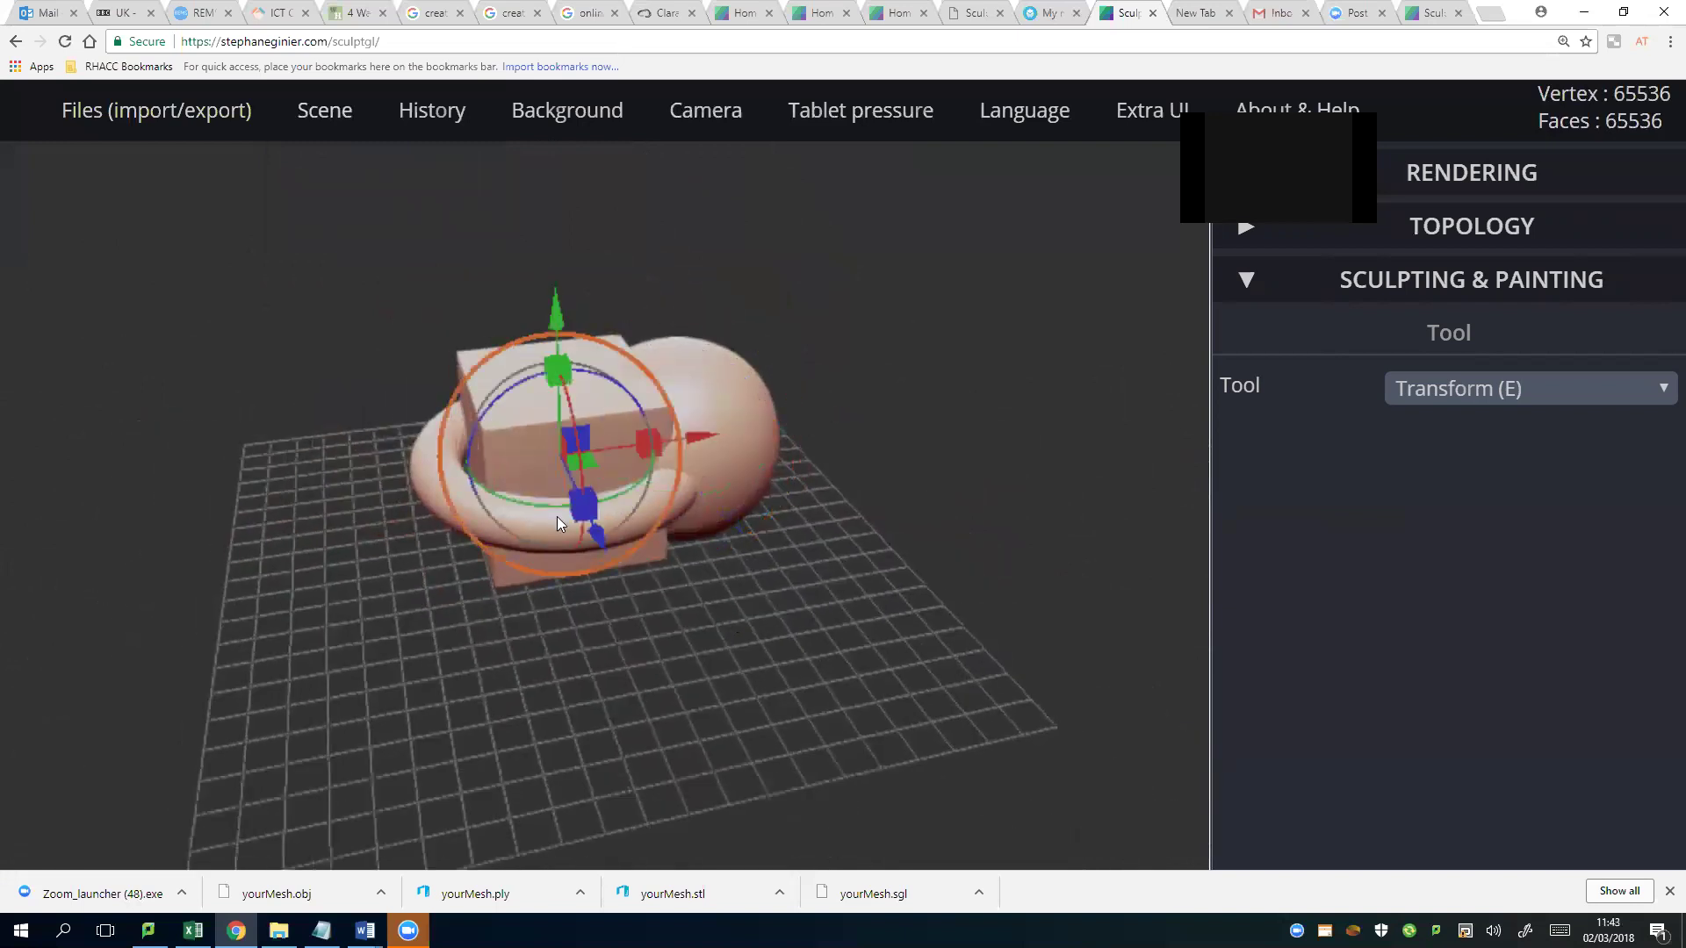
{"action": "left_click_drag", "start_coordinate": [697, 443], "coordinate": [638, 465]}
{"action": "left_click", "coordinate": [708, 454]}
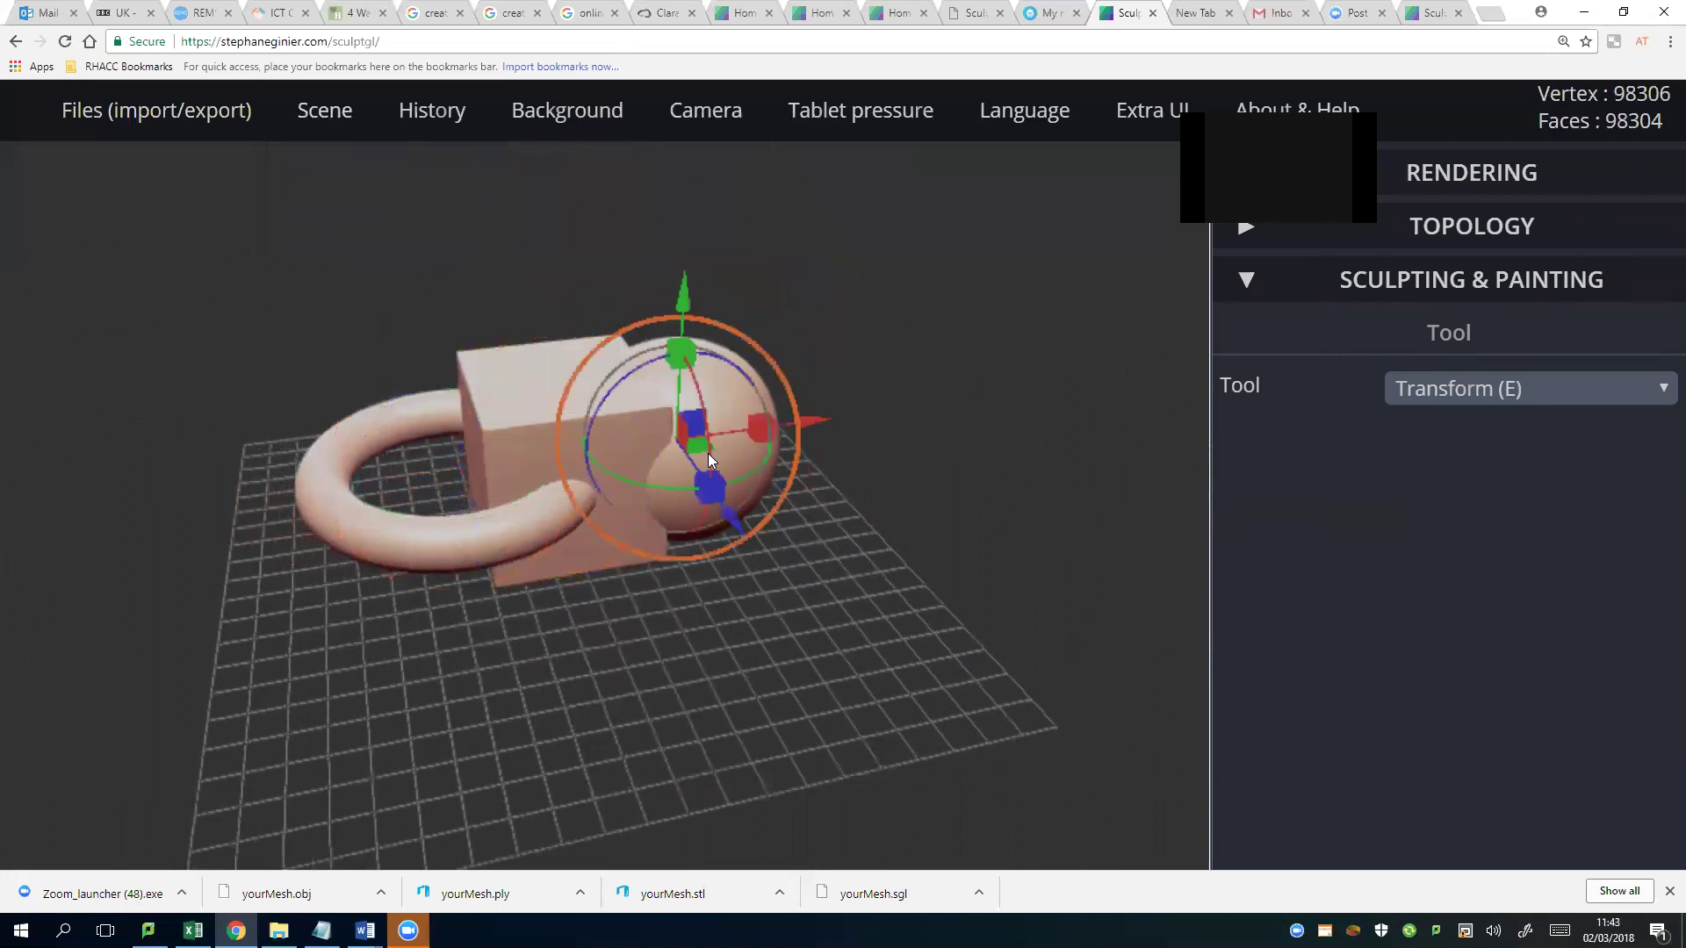
Add a second sphere and drag it into place in front of the cube.
{"action": "mouse_move", "coordinate": [325, 110]}
{"action": "left_click", "coordinate": [355, 227]}
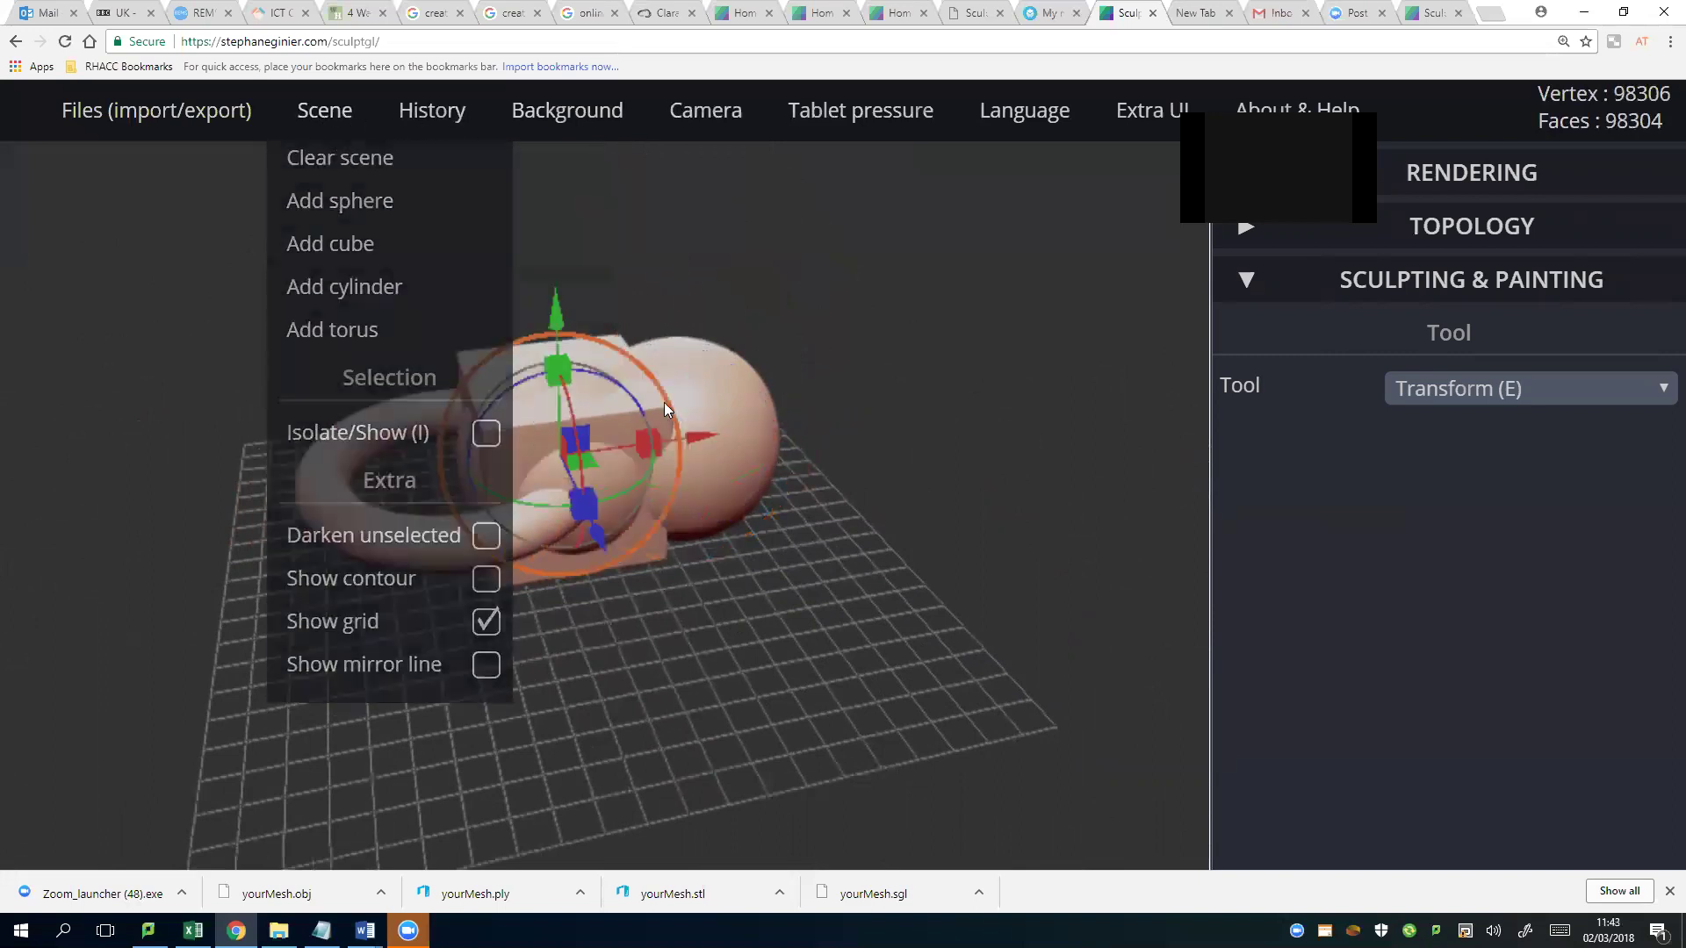
{"action": "left_click_drag", "start_coordinate": [565, 325], "coordinate": [645, 622]}
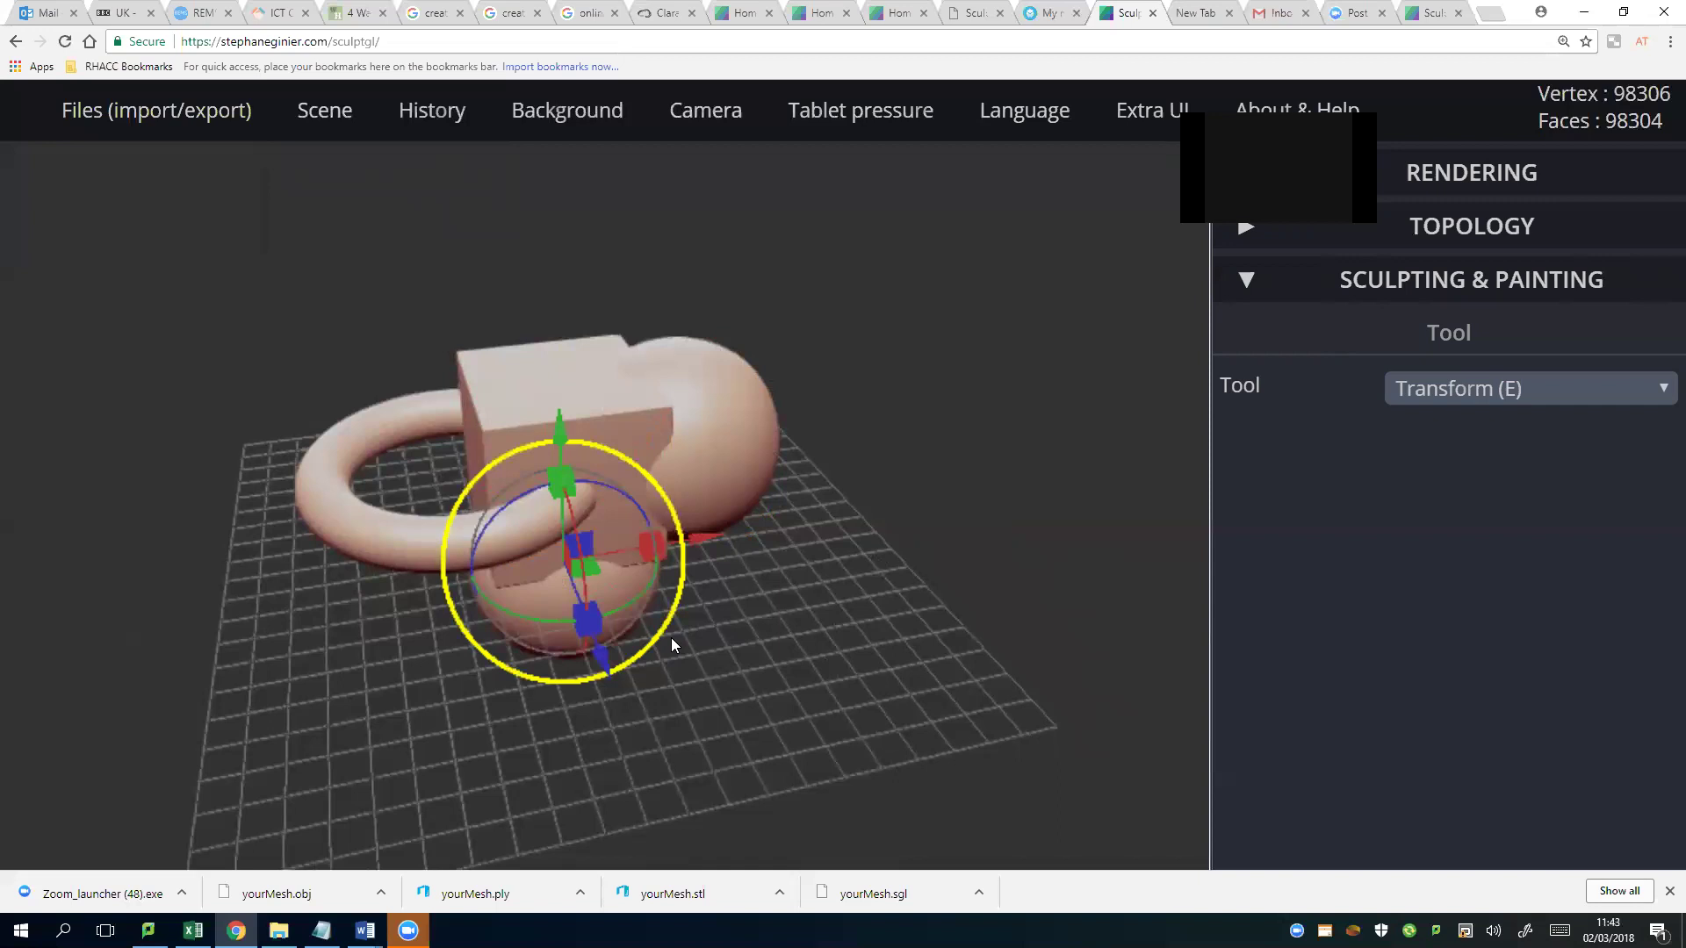
Move the sphere left behind, raise the cube, and shift the torus right and forward.
{"action": "left_click_drag", "start_coordinate": [672, 538], "coordinate": [519, 567]}
{"action": "left_click", "coordinate": [574, 424]}
{"action": "left_click_drag", "start_coordinate": [564, 316], "coordinate": [546, 214]}
{"action": "left_click", "coordinate": [523, 486]}
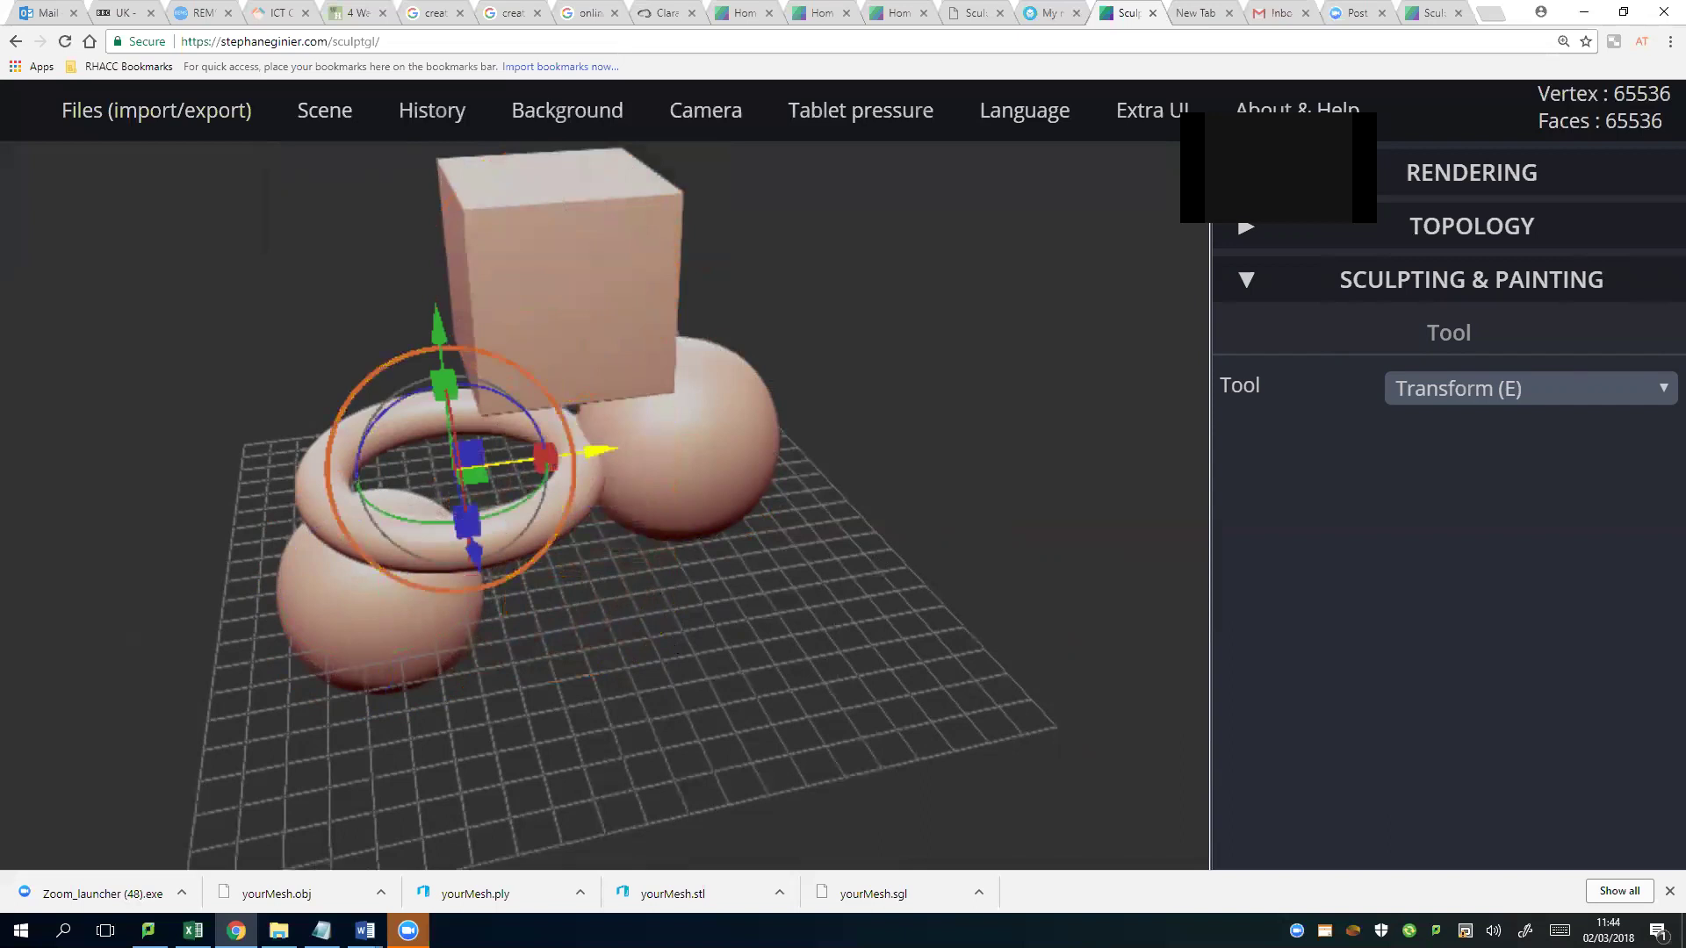
{"action": "left_click_drag", "start_coordinate": [540, 457], "coordinate": [810, 418]}
{"action": "left_click_drag", "start_coordinate": [698, 485], "coordinate": [762, 483]}
Rotate the half-sunk sphere, then tilt and reposition the torus to ring it.
{"action": "left_click", "coordinate": [736, 397]}
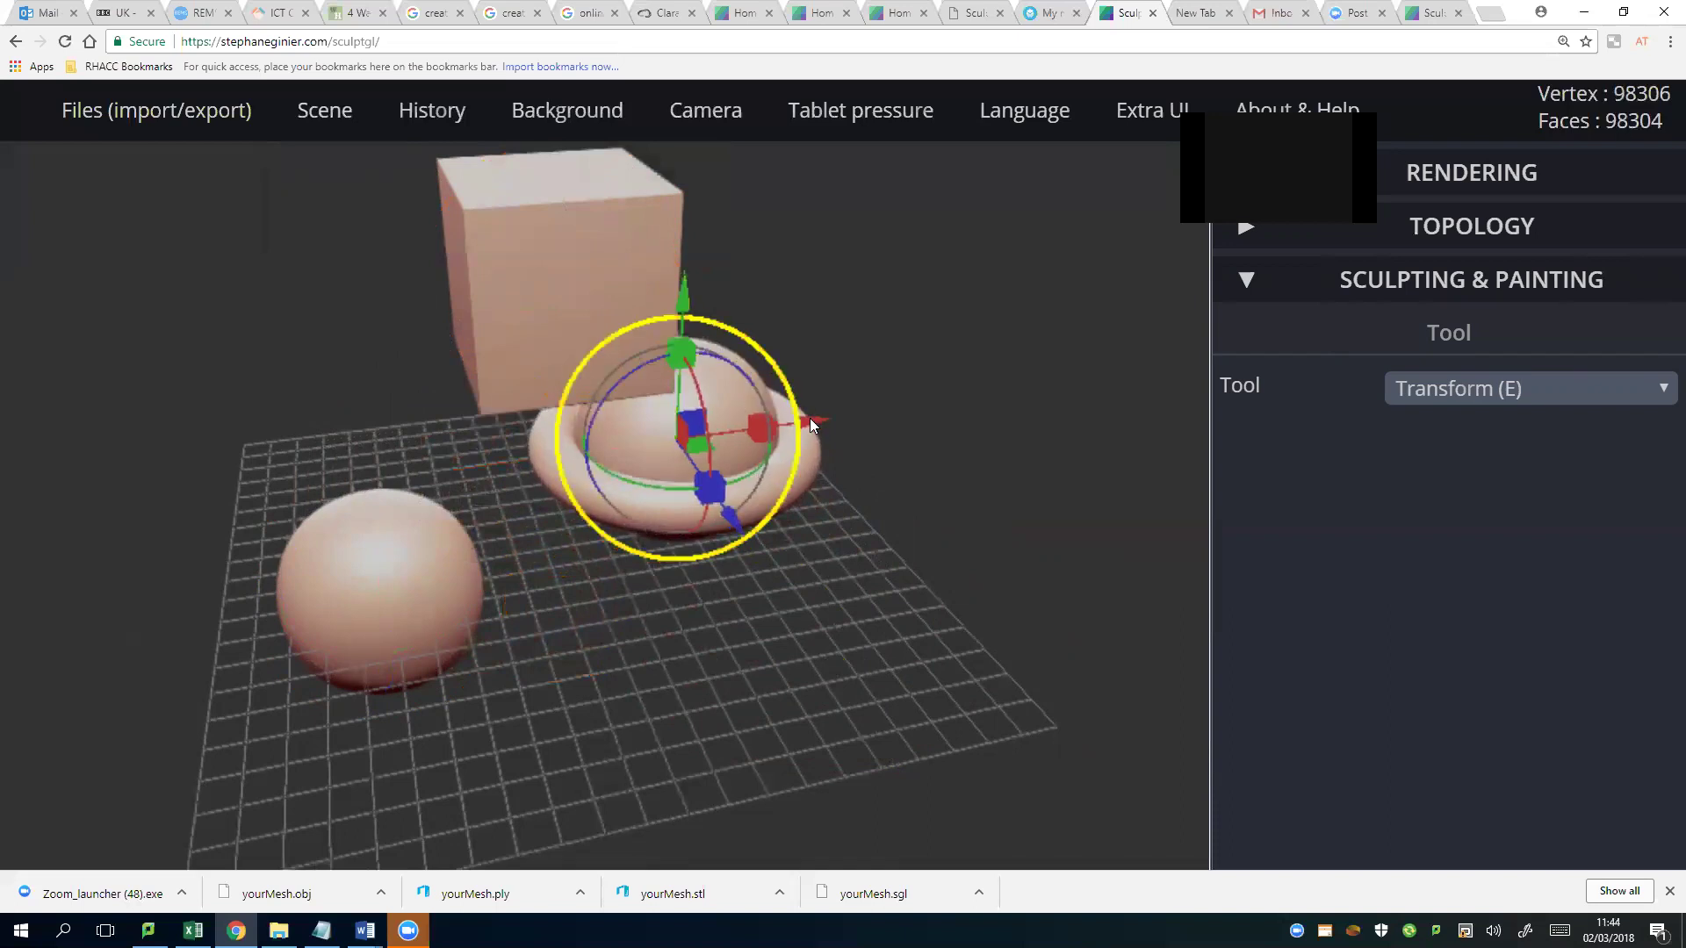
{"action": "left_click_drag", "start_coordinate": [808, 420], "coordinate": [755, 433]}
{"action": "left_click", "coordinate": [778, 487]}
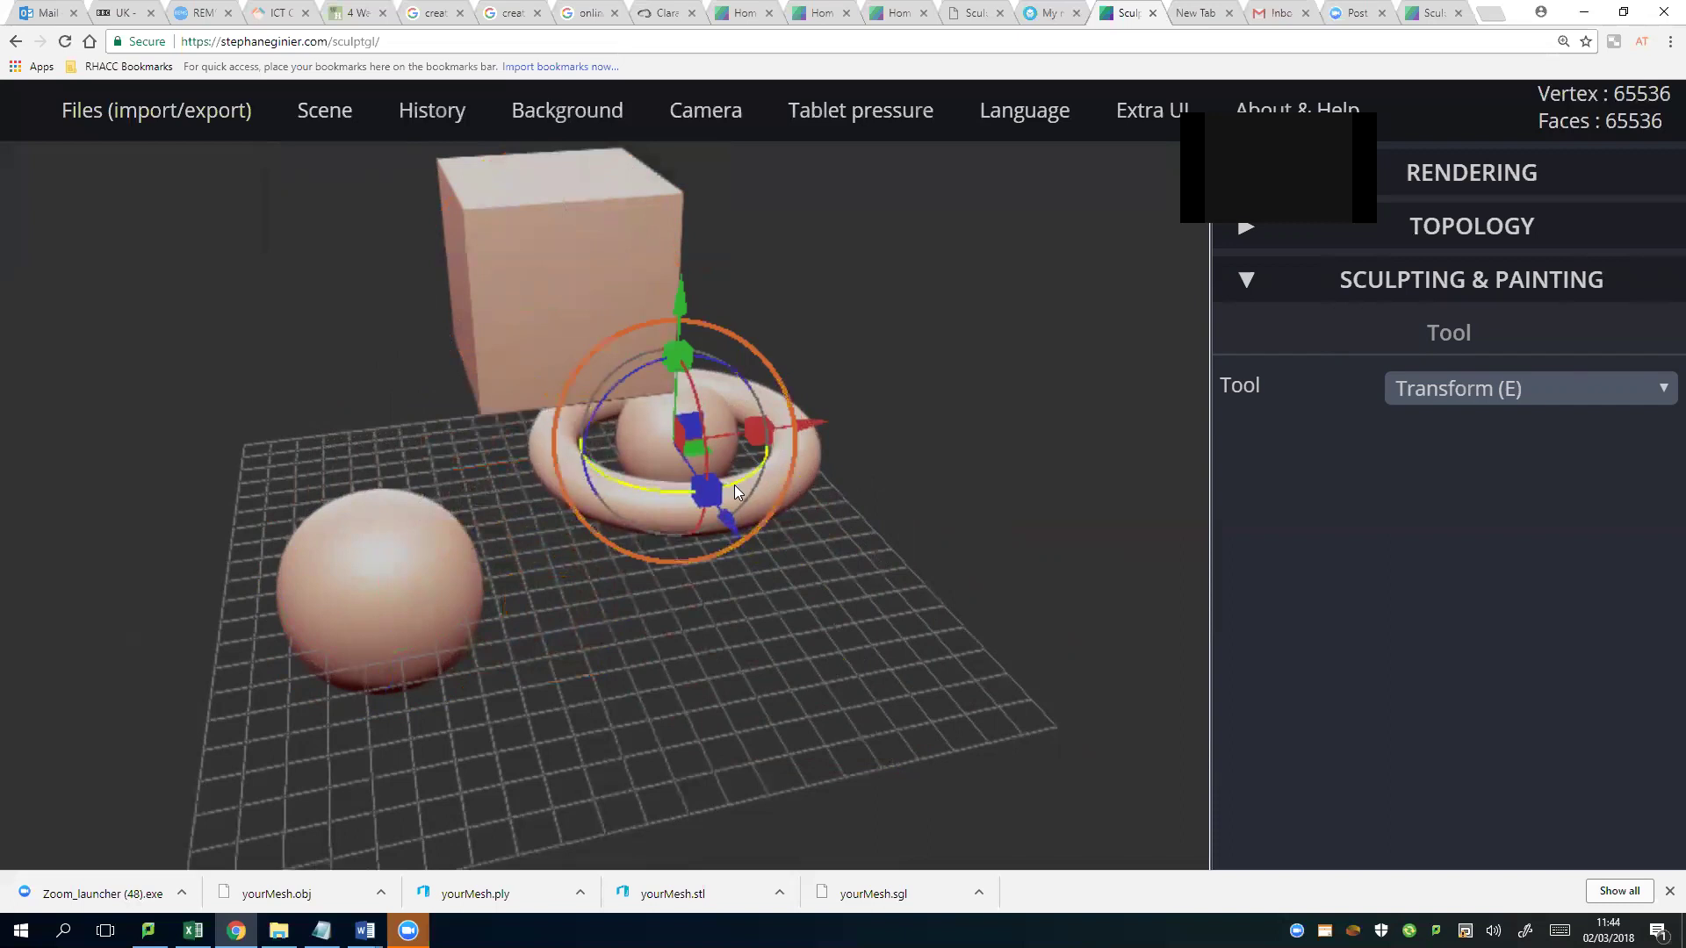
{"action": "right_click_drag", "start_coordinate": [806, 464], "coordinate": [808, 475]}
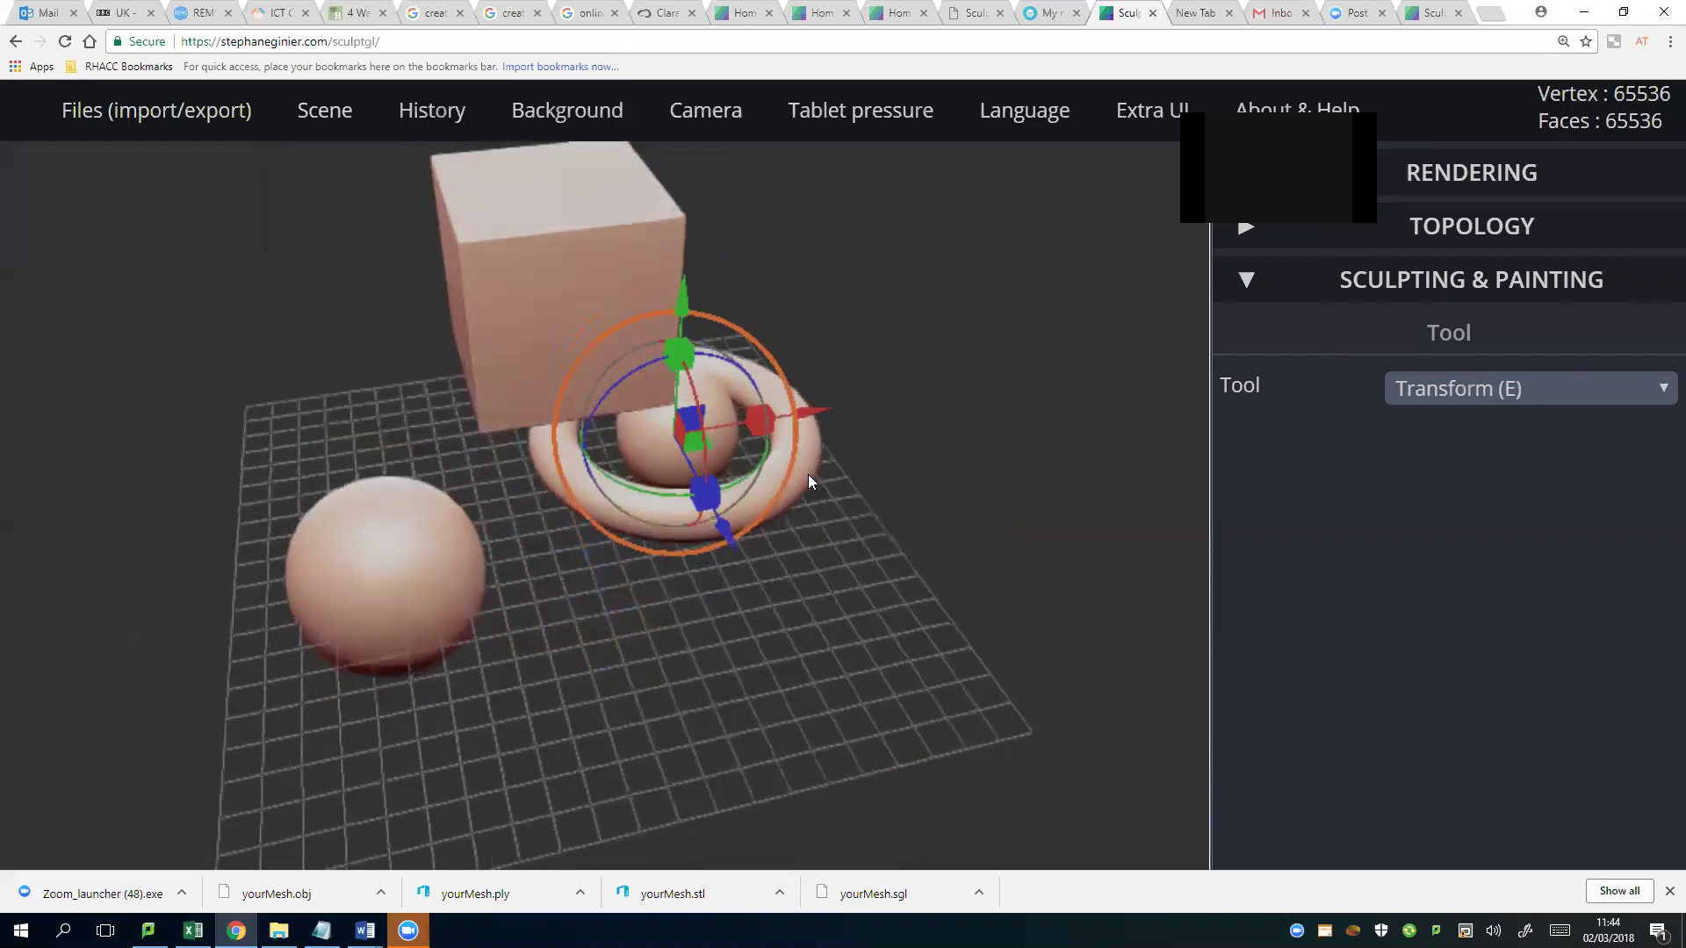
{"action": "mouse_move", "coordinate": [807, 416]}
{"action": "left_mouse_down"}
{"action": "mouse_move", "coordinate": [776, 422]}
{"action": "mouse_move", "coordinate": [808, 416]}
{"action": "left_mouse_up"}
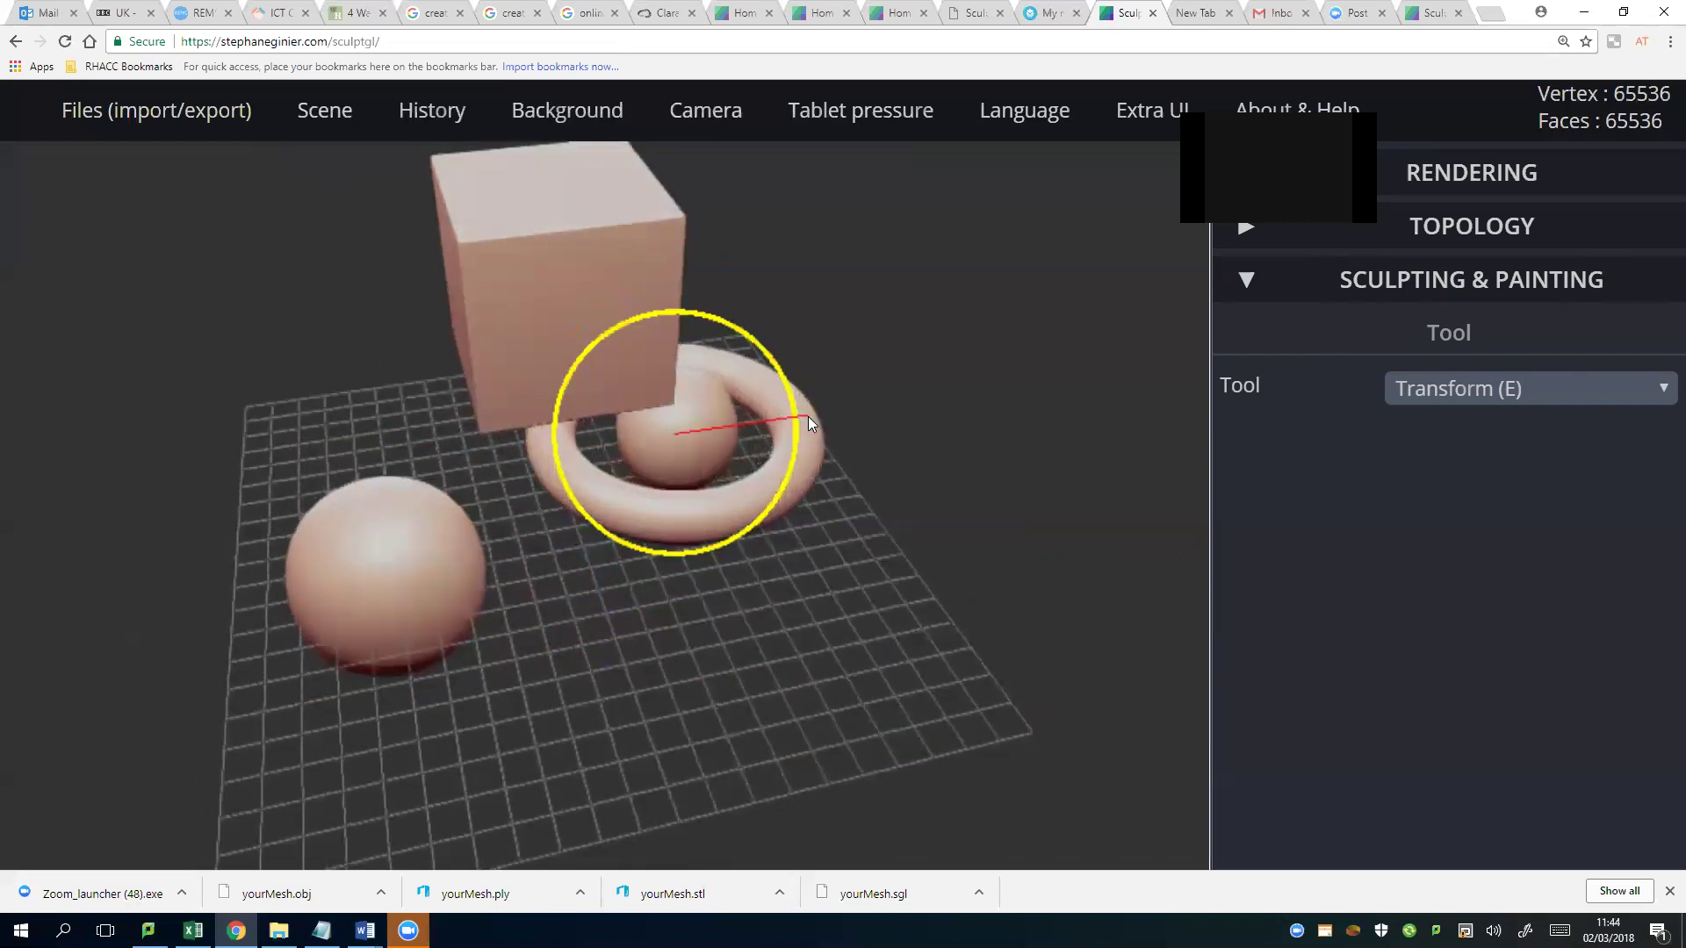
{"action": "left_click_drag", "start_coordinate": [676, 312], "coordinate": [684, 312]}
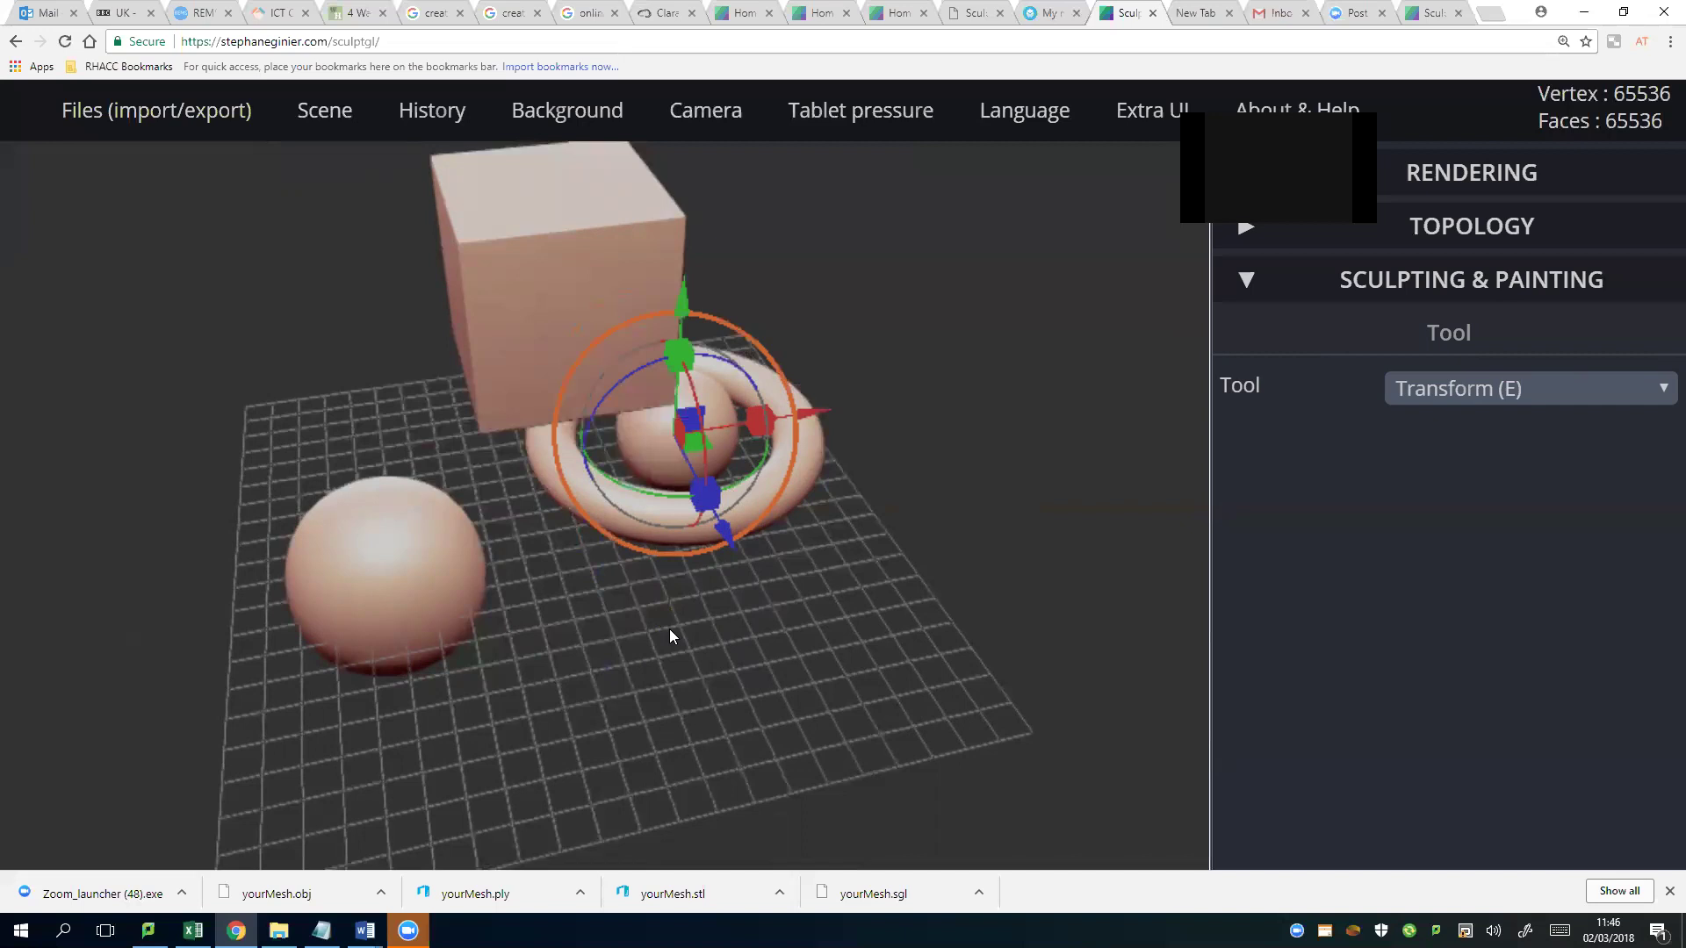
Snap the camera to front view and zoom out to see the torus ringing the small sphere.
{"action": "key", "text": "f"}
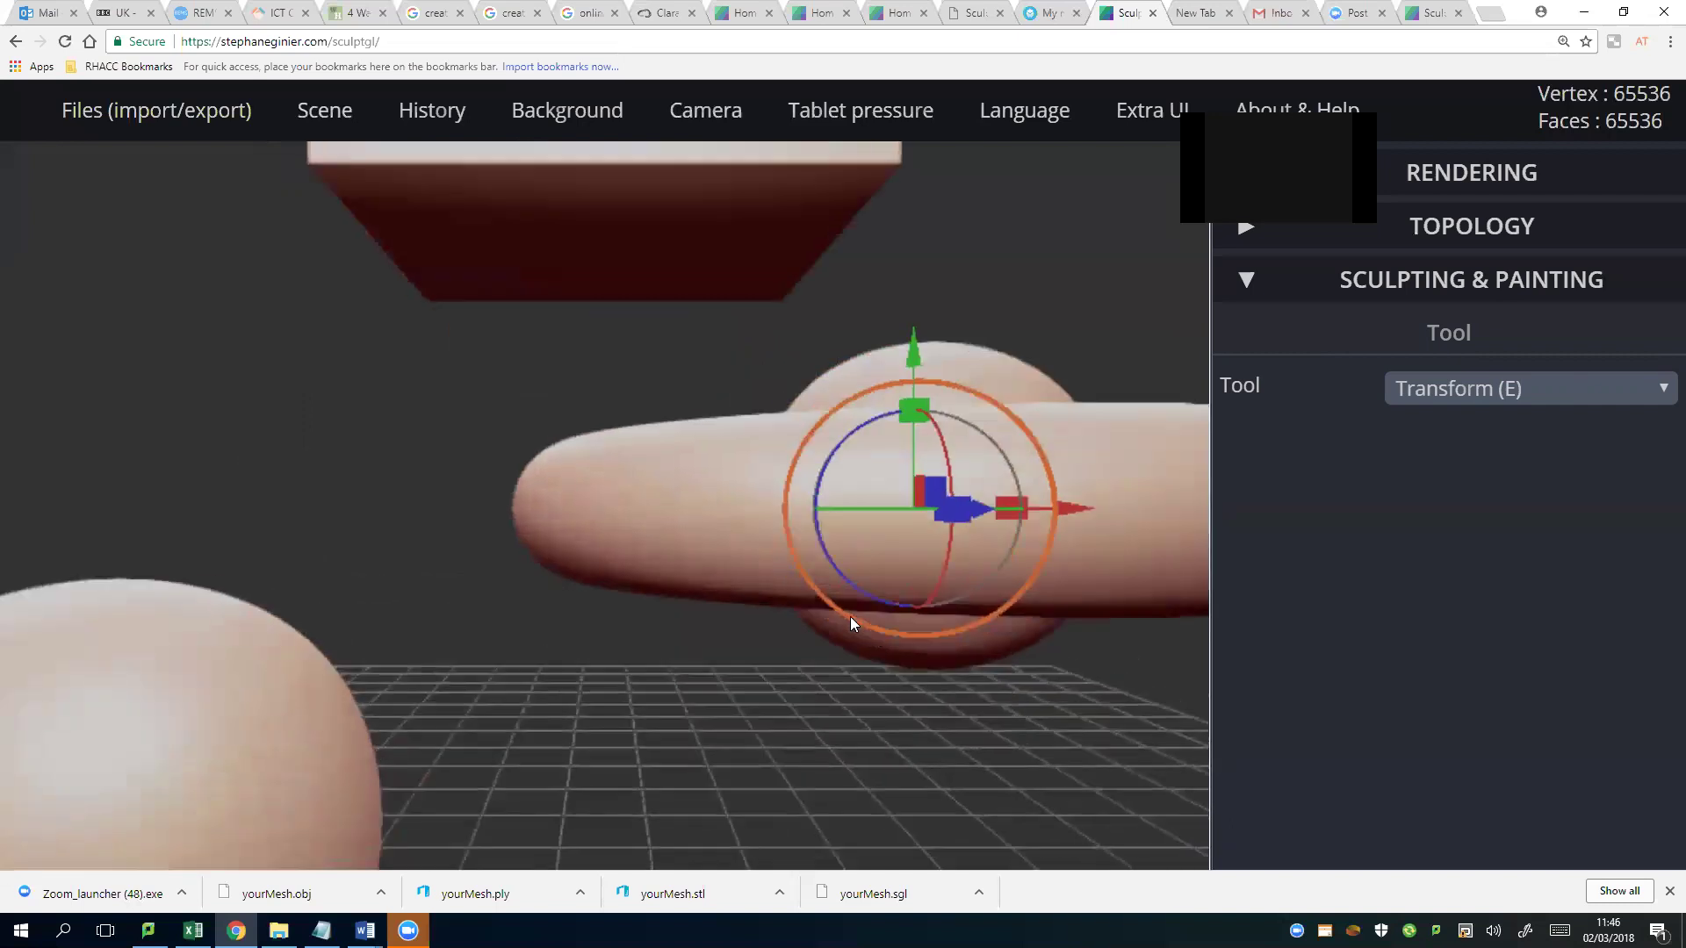
{"action": "scroll", "coordinate": [850, 718], "scroll_direction": "down", "scroll_amount": 2}
{"action": "scroll", "coordinate": [850, 725], "scroll_direction": "down", "scroll_amount": 2}
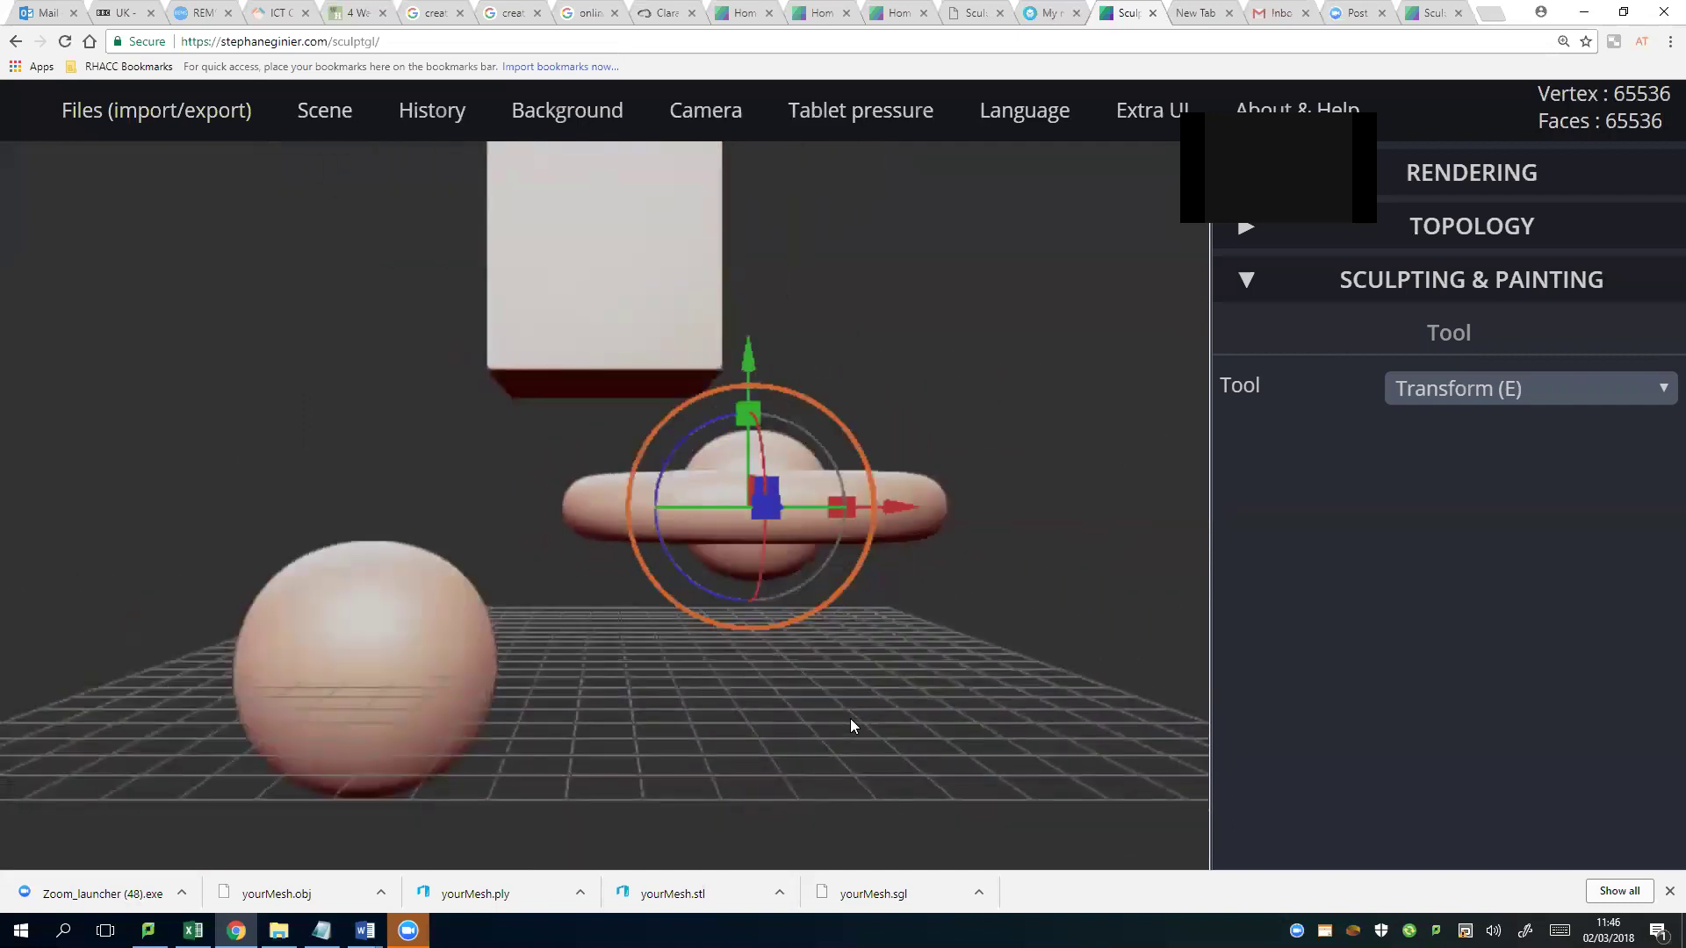